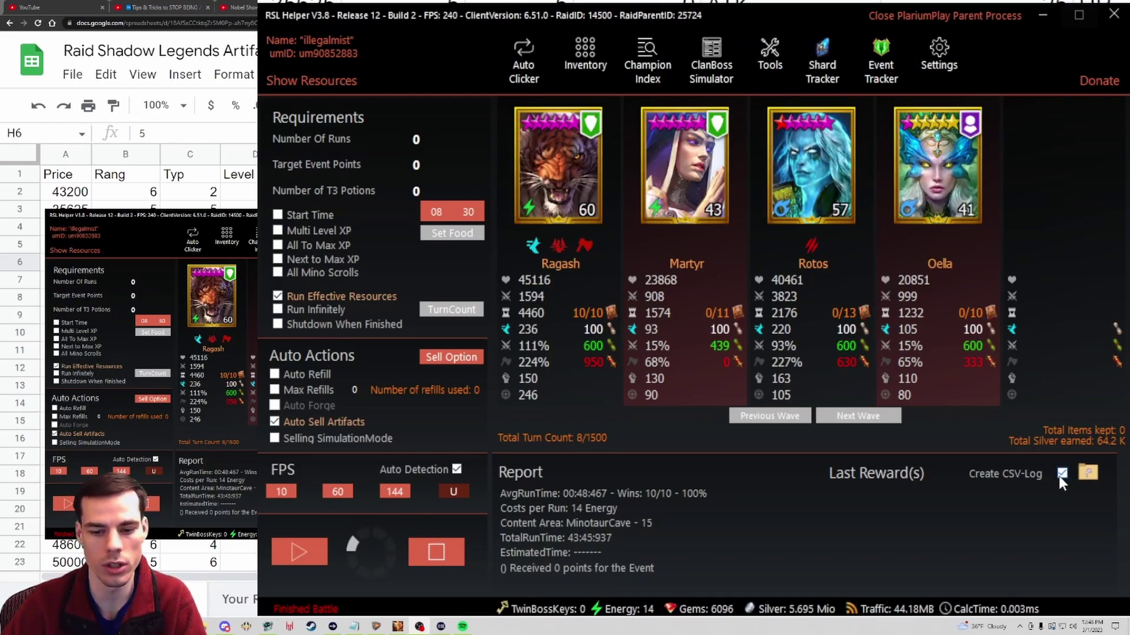
Keep RSL Helper's Create CSV-Log option enabled and open its artifact CSV log folder
{"action": "left_click", "coordinate": [1059, 475]}
{"action": "left_click", "coordinate": [1061, 474]}
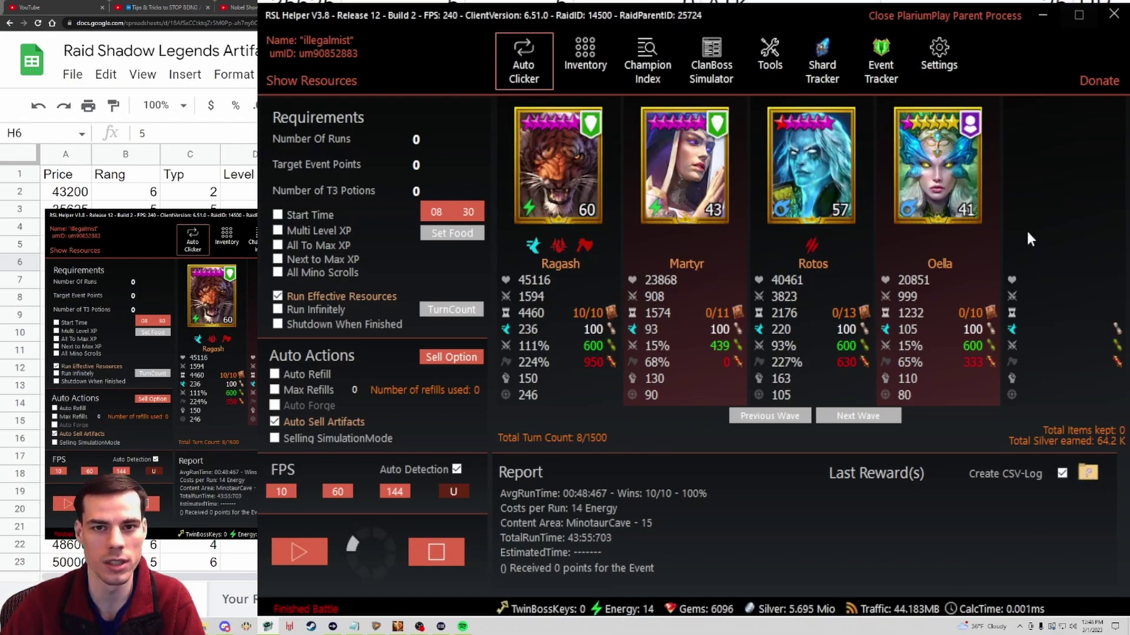
{"action": "left_click", "coordinate": [1087, 474]}
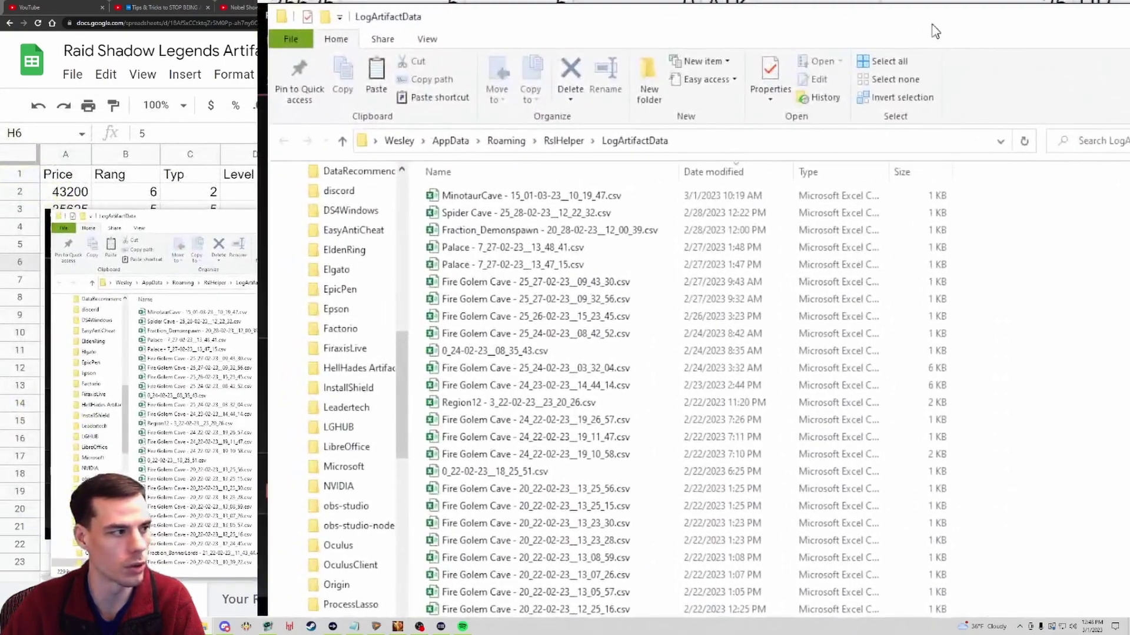
Show the LogArtifactData folder's full path and select the Fire Golem Cave log from 2/24/2023
{"action": "left_click_drag", "start_coordinate": [935, 31], "coordinate": [928, 30]}
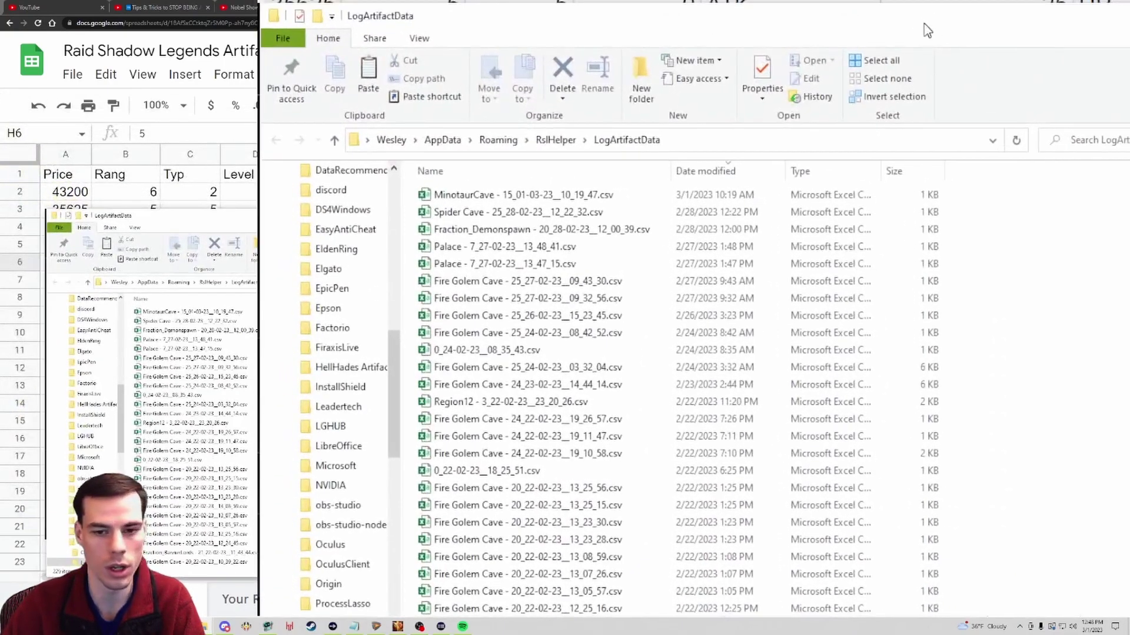
{"action": "left_click", "coordinate": [782, 140]}
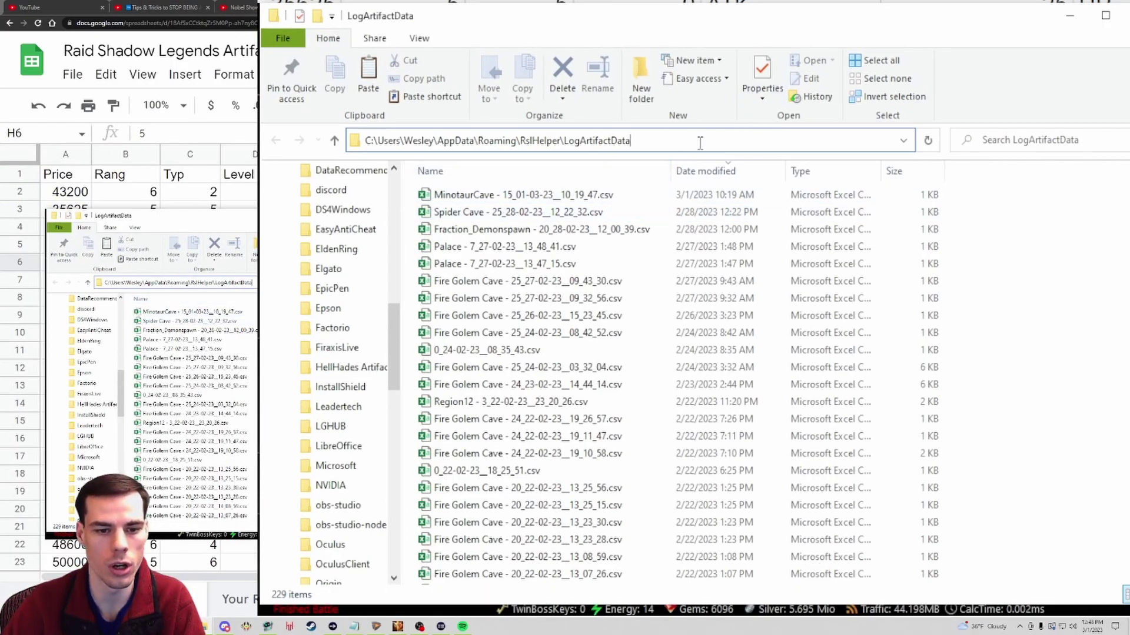
{"action": "left_click", "coordinate": [637, 195]}
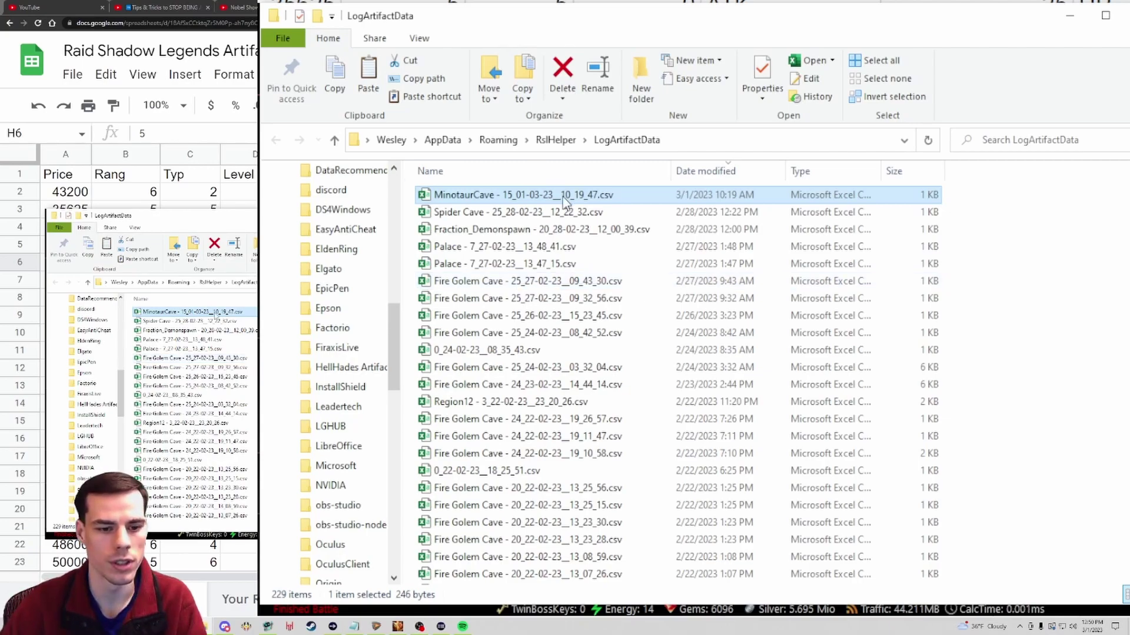
{"action": "left_click", "coordinate": [573, 337]}
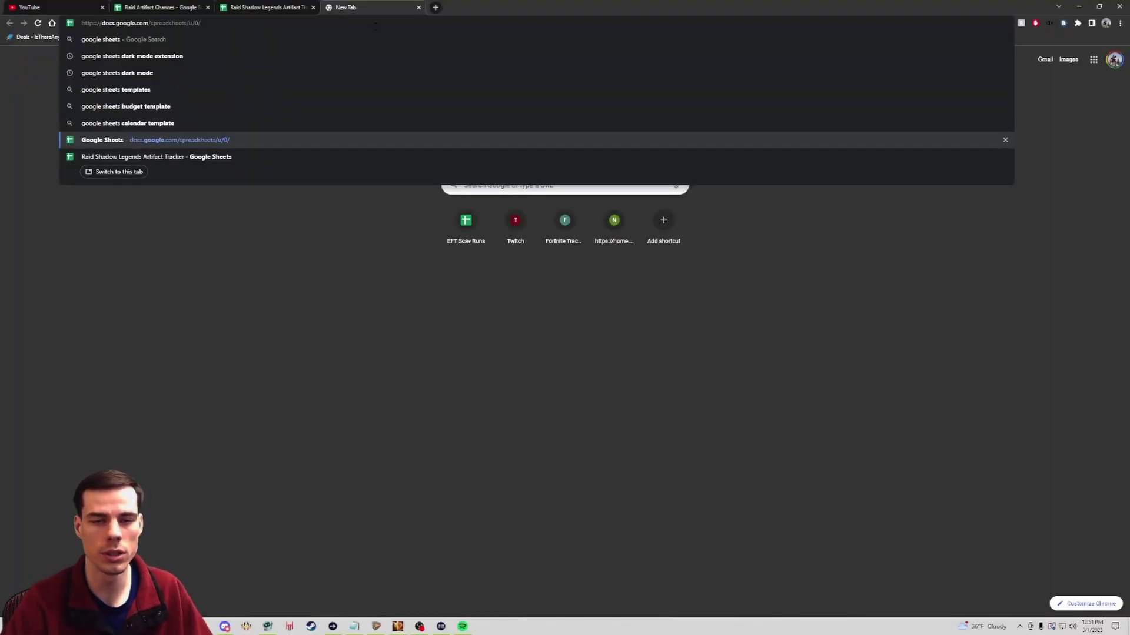
Create a blank spreadsheet from the Sheets home page and open File > Open's Upload tab
{"action": "key", "text": "Return"}
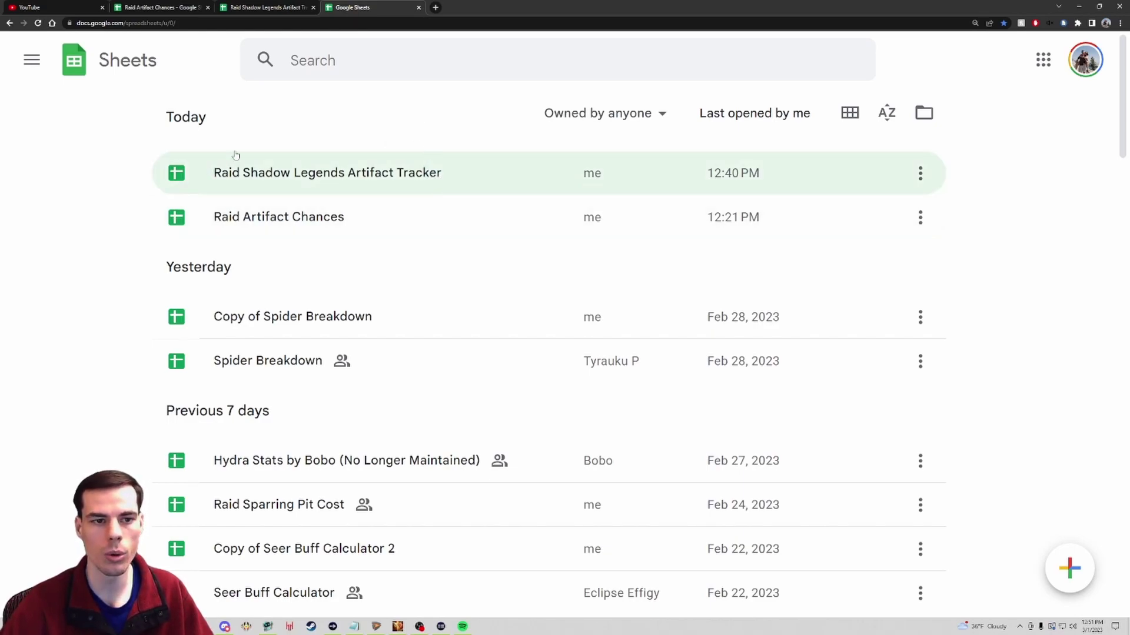
{"action": "left_click", "coordinate": [1075, 570]}
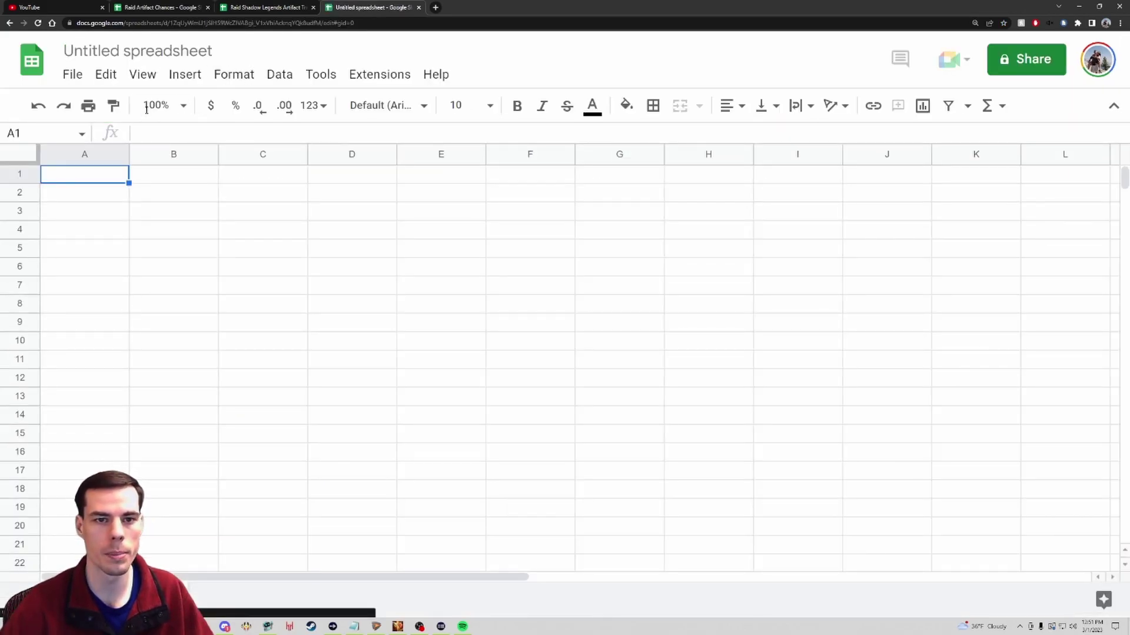
{"action": "left_click", "coordinate": [70, 75]}
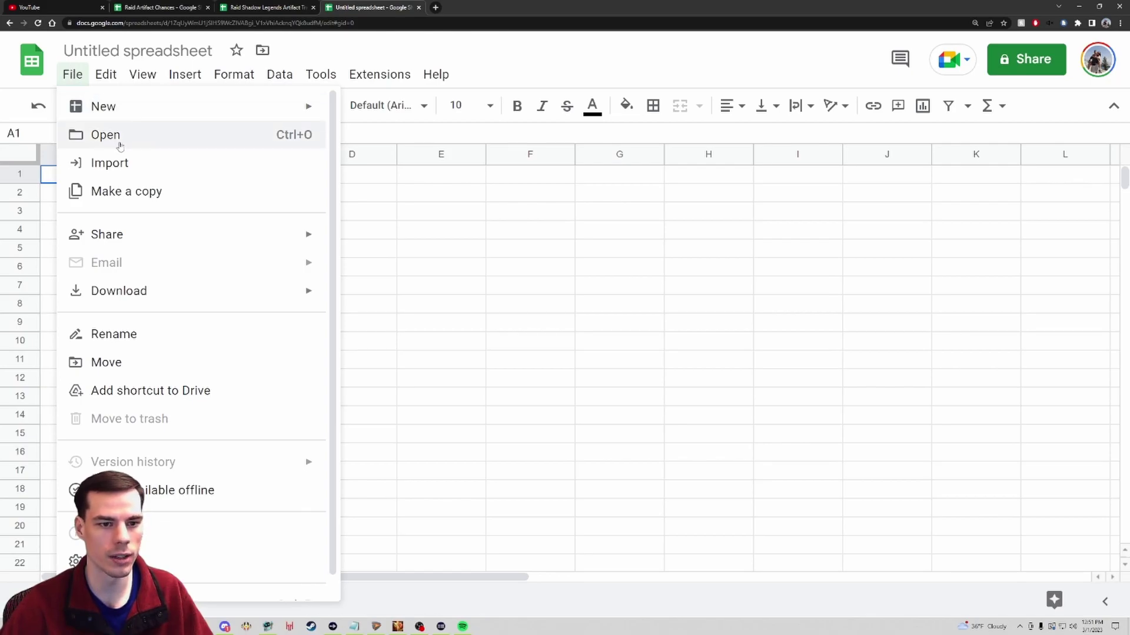
{"action": "left_click", "coordinate": [91, 134]}
{"action": "left_click", "coordinate": [709, 164]}
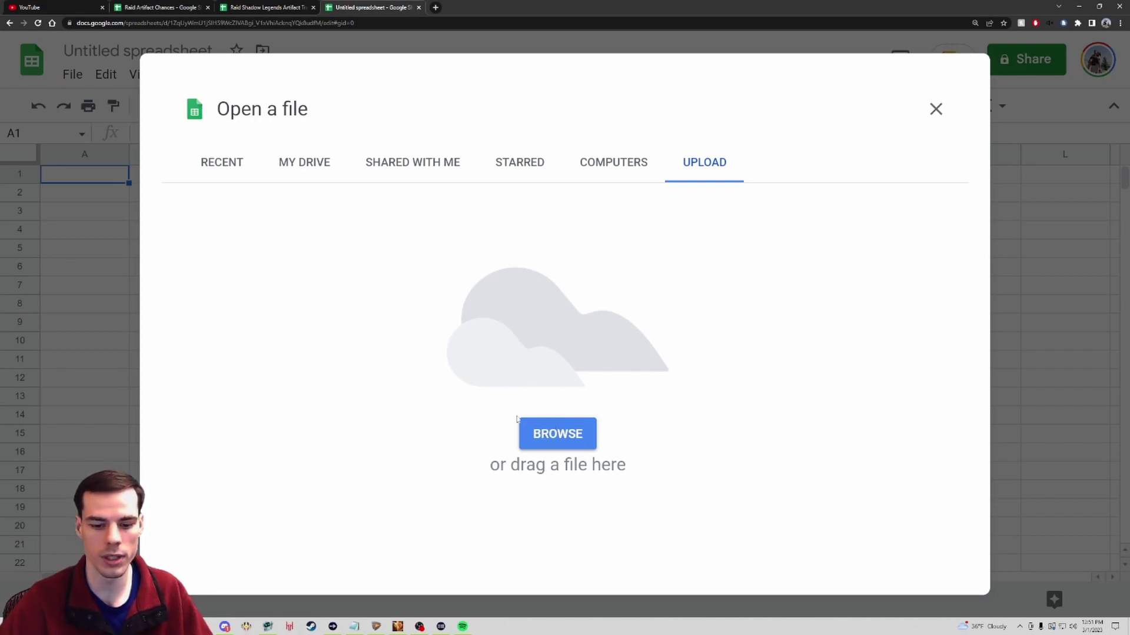
{"action": "left_click", "coordinate": [269, 627]}
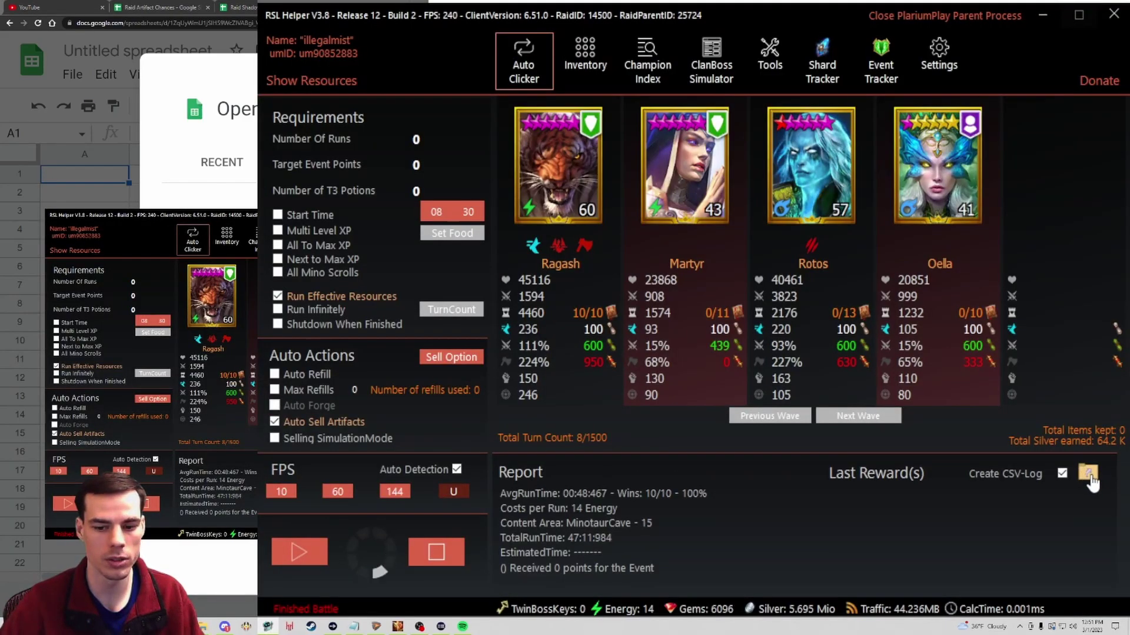
Copy the LogArtifactData folder path from Explorer, then browse for a file to upload
{"action": "left_click", "coordinate": [1089, 477]}
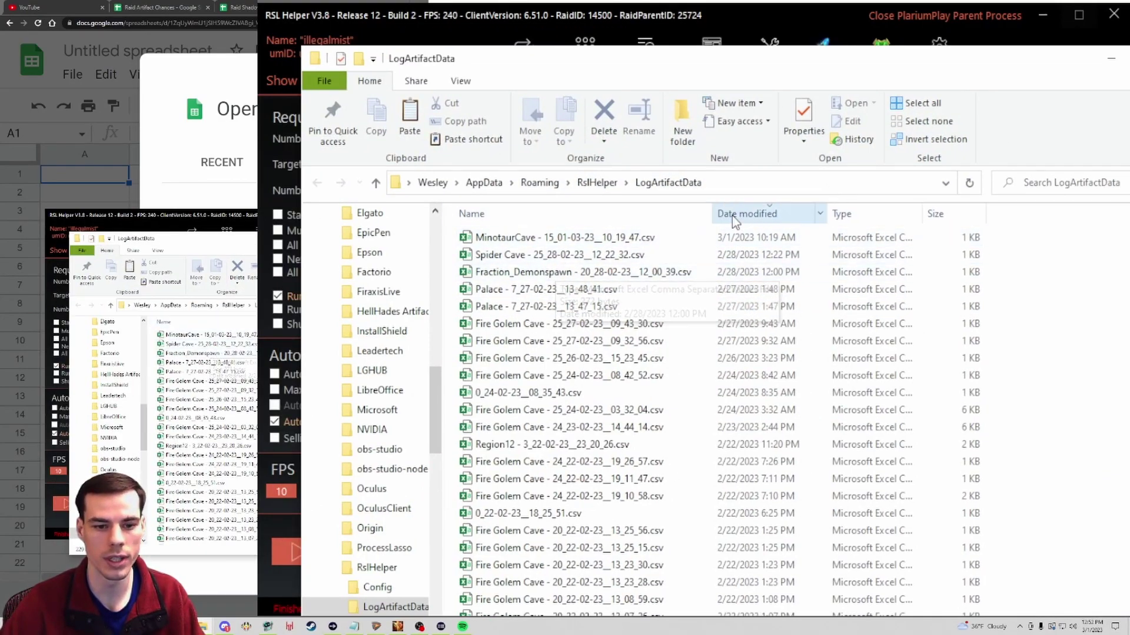
{"action": "left_click", "coordinate": [779, 186]}
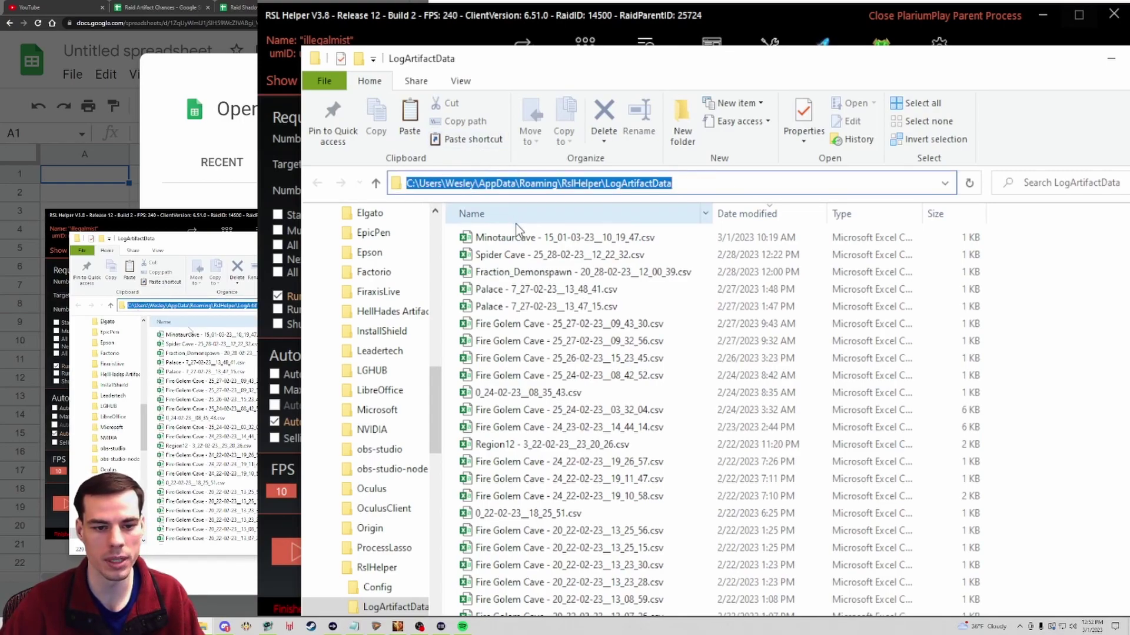
{"action": "right_click", "coordinate": [696, 184]}
{"action": "left_click", "coordinate": [759, 250]}
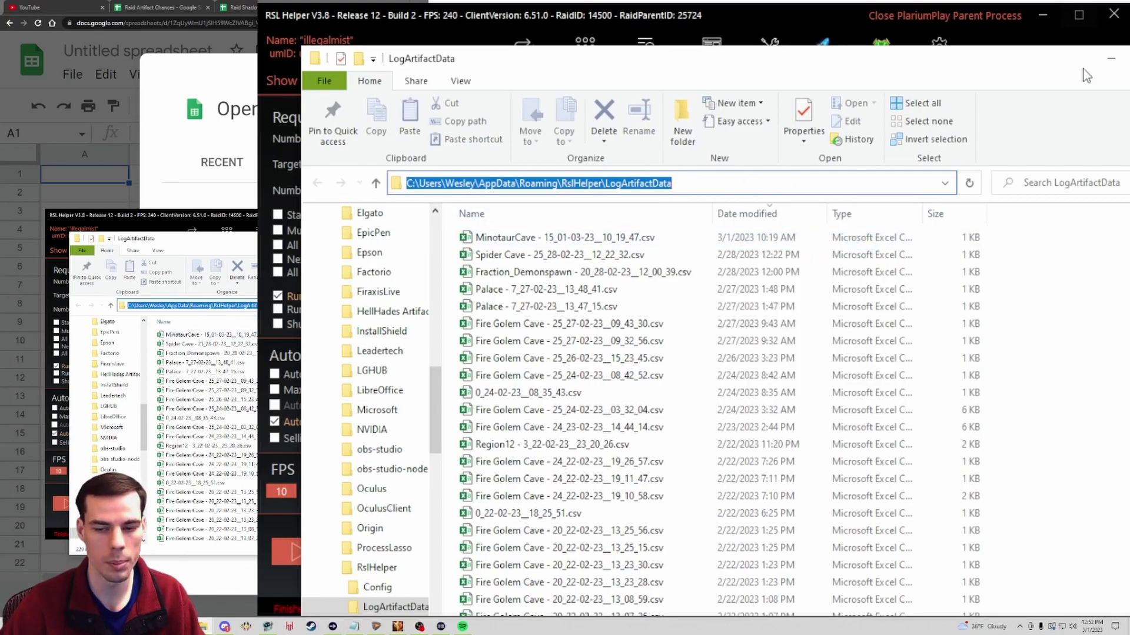
{"action": "left_click", "coordinate": [1110, 57]}
{"action": "left_click", "coordinate": [525, 446]}
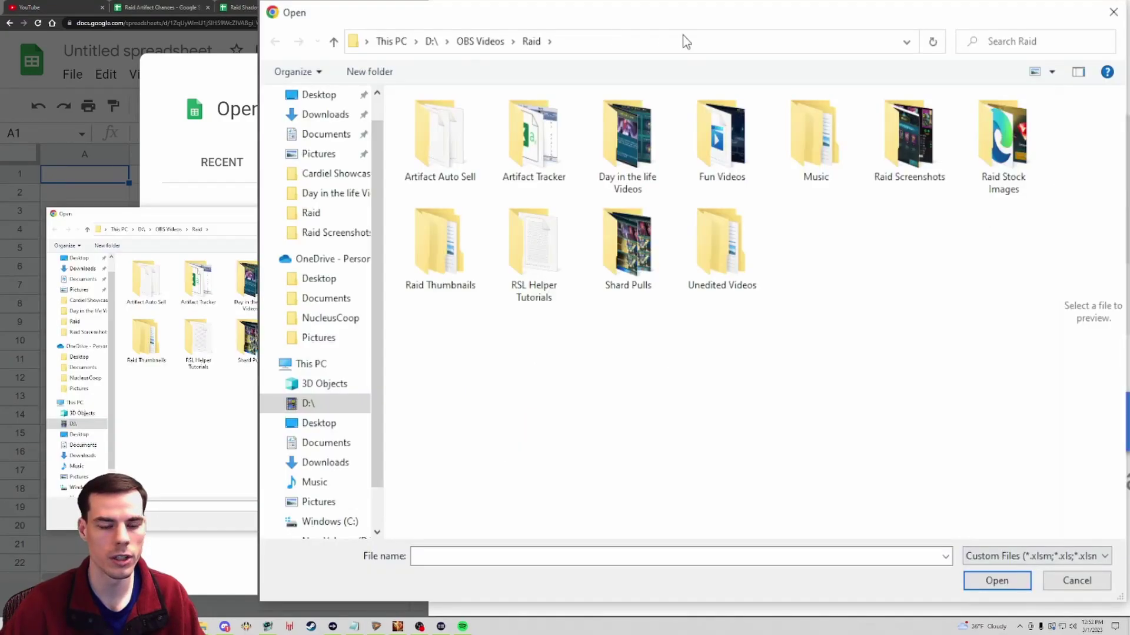
Paste the LogArtifactData path into the picker and upload the Fire Golem Cave 2/24/2023 CSV
{"action": "left_click", "coordinate": [711, 46]}
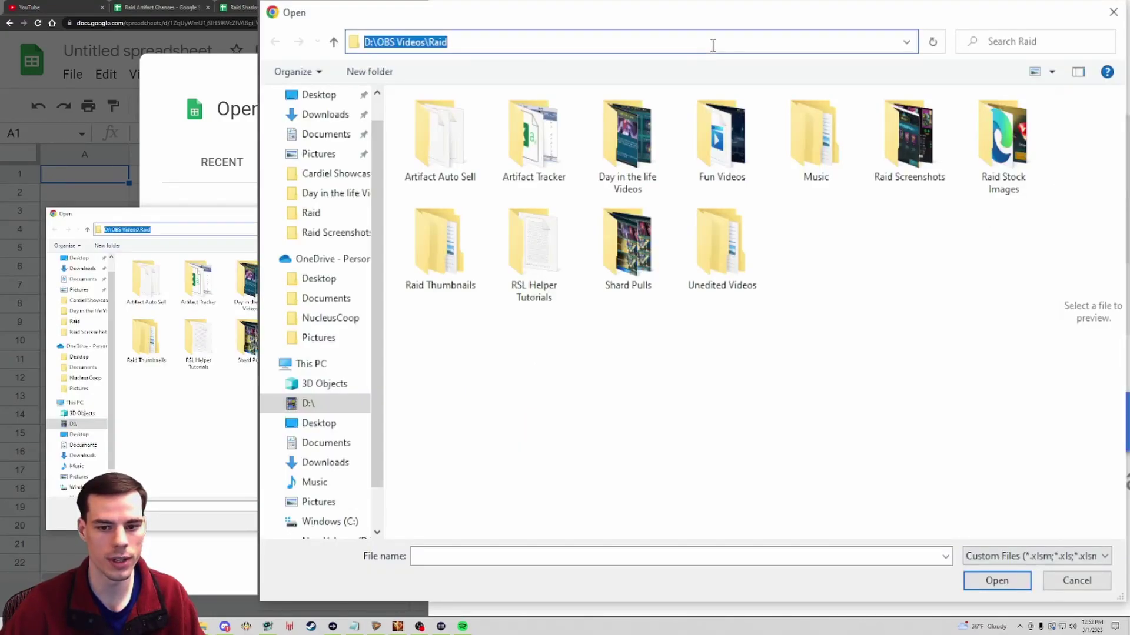
{"action": "right_click", "coordinate": [712, 46]}
{"action": "left_click", "coordinate": [773, 116]}
{"action": "key", "text": "Return"}
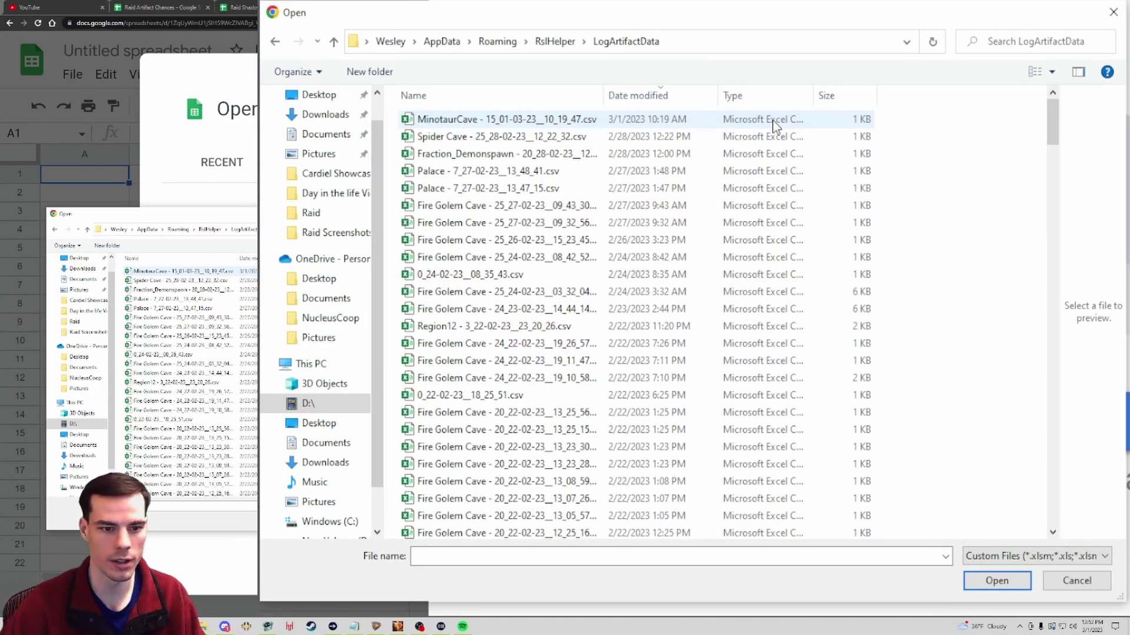
{"action": "left_click", "coordinate": [594, 121]}
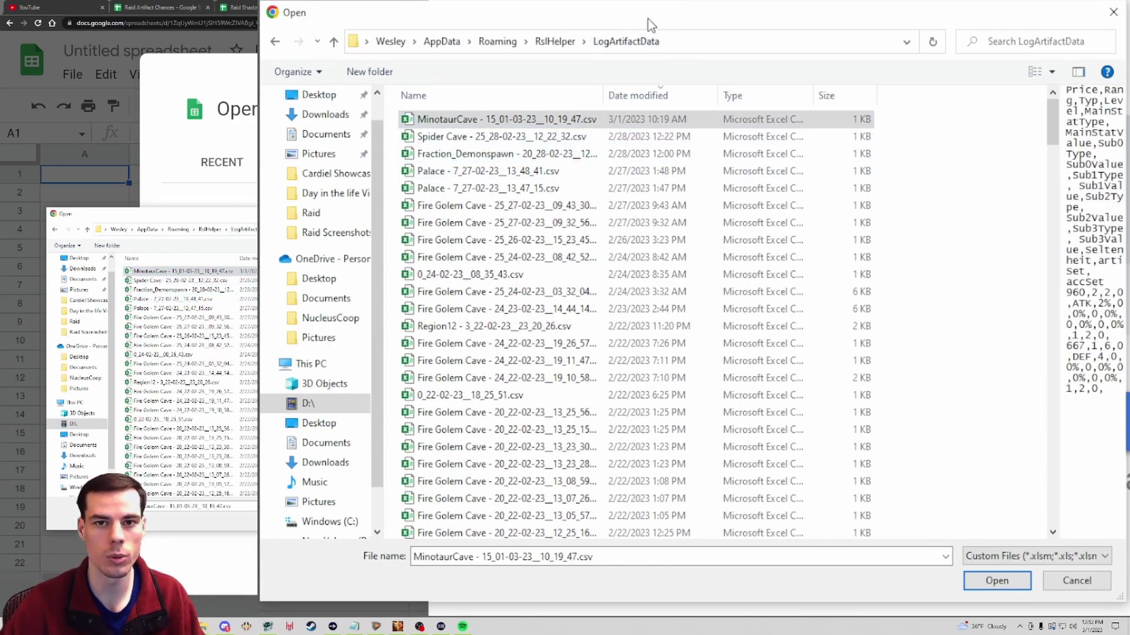
{"action": "left_click", "coordinate": [550, 258]}
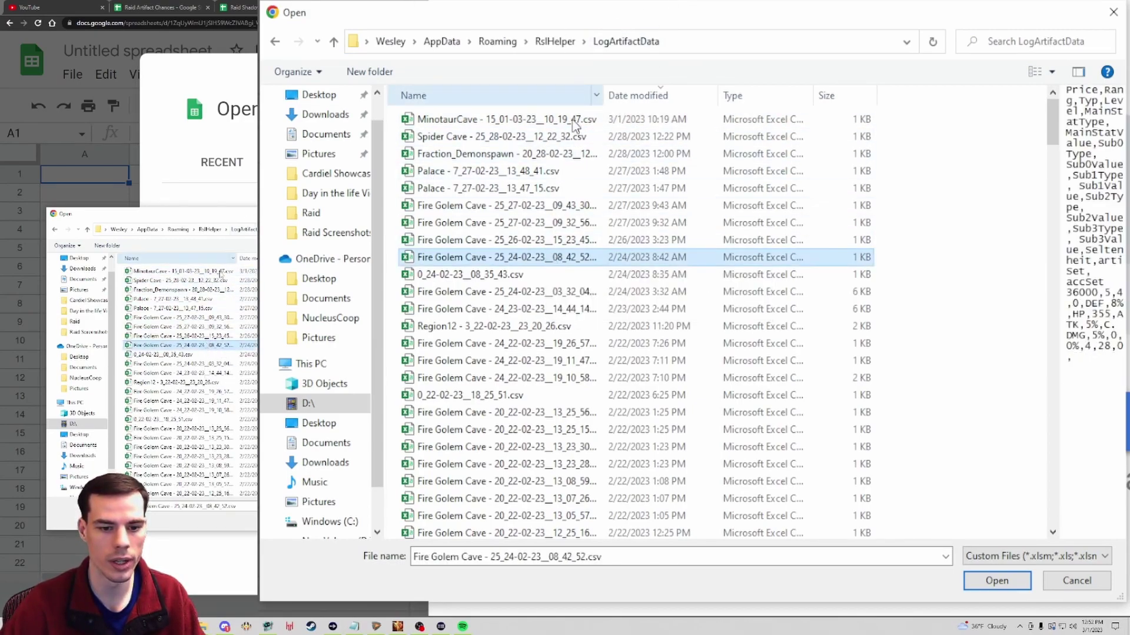
{"action": "left_click_drag", "start_coordinate": [604, 94], "coordinate": [667, 104]}
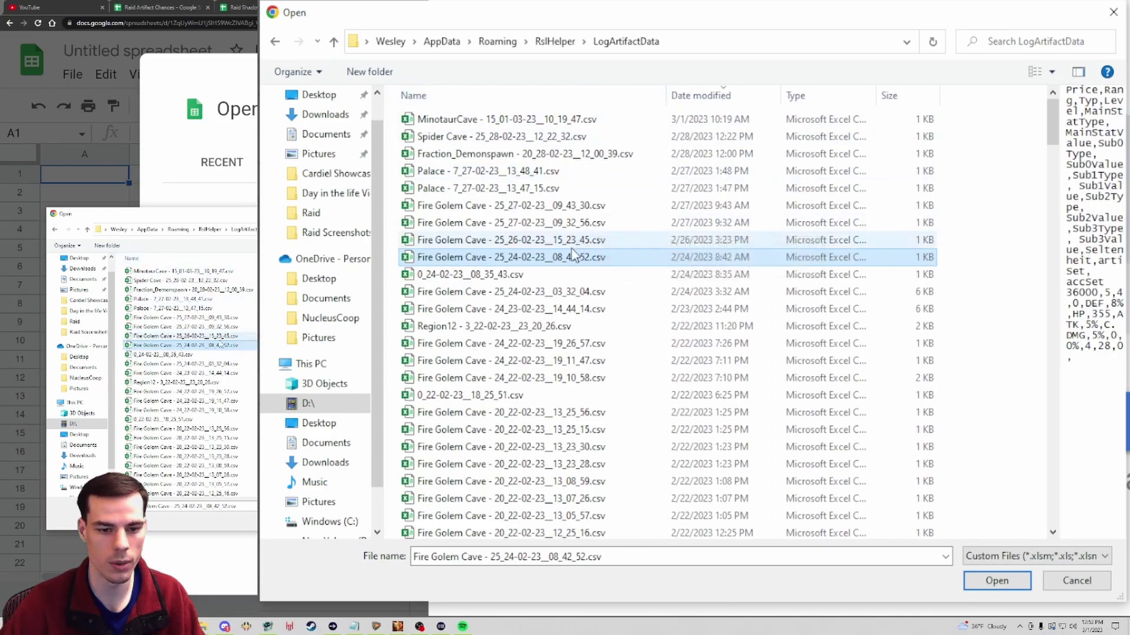
{"action": "left_click", "coordinate": [432, 259]}
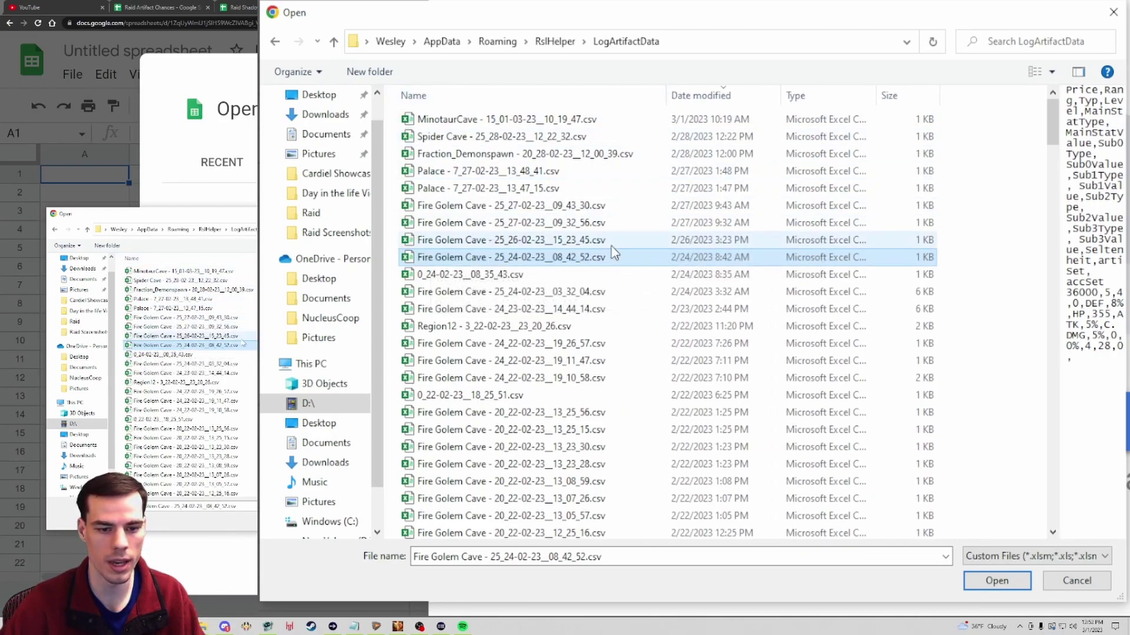
{"action": "left_click", "coordinate": [1007, 589]}
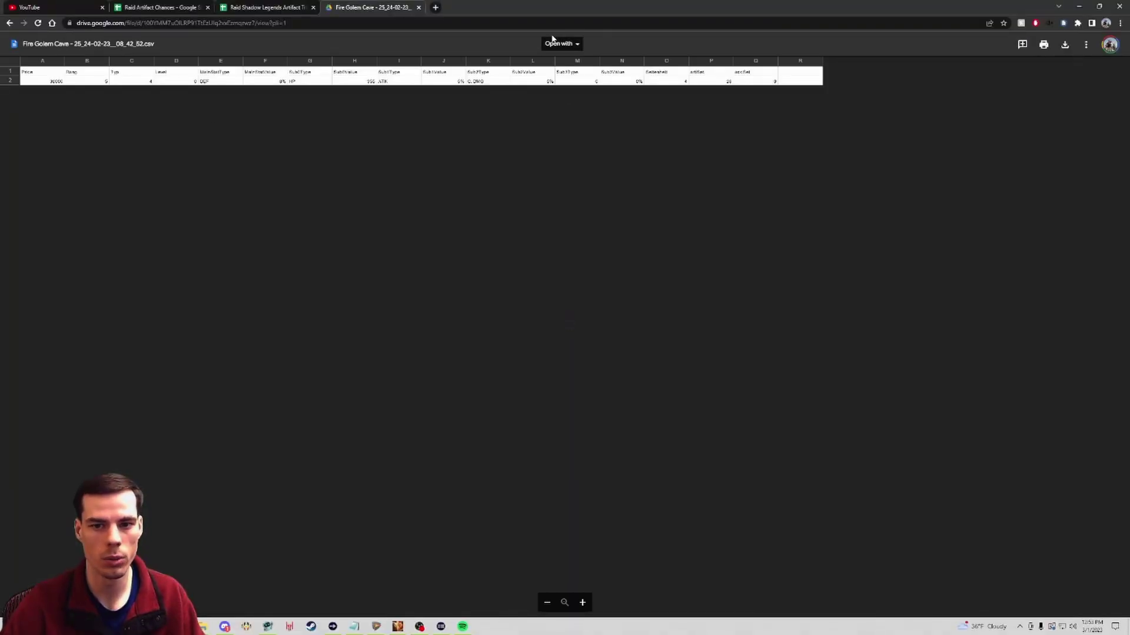
Open the uploaded Fire Golem Cave CSV with Google Sheets from the Drive preview
{"action": "left_click", "coordinate": [562, 43]}
{"action": "left_click", "coordinate": [362, 38]}
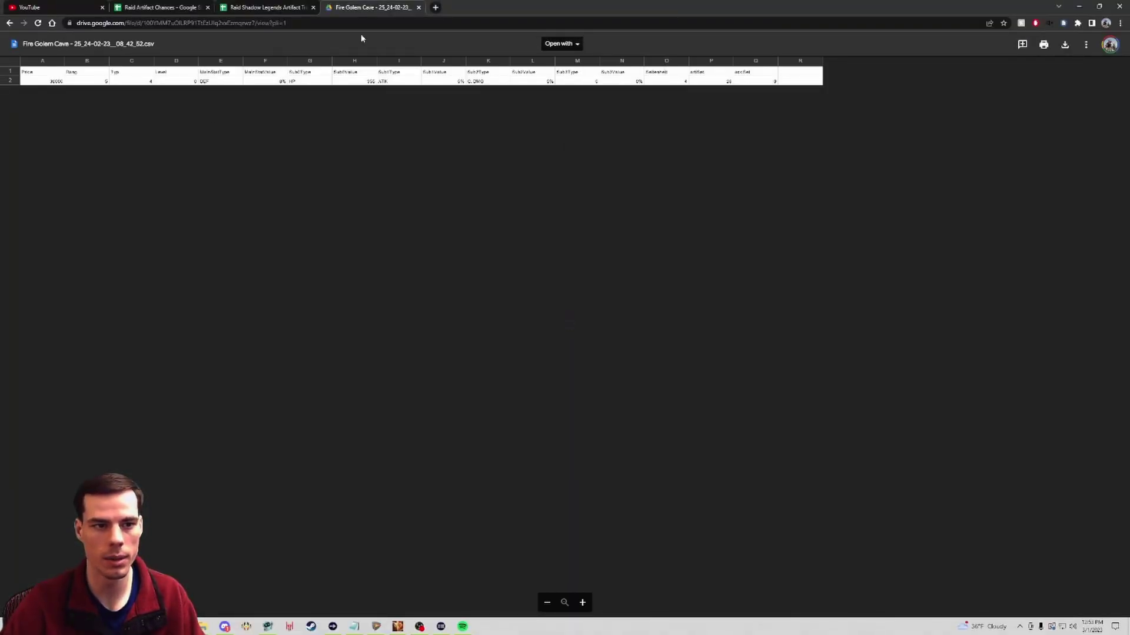
{"action": "left_click", "coordinate": [575, 43]}
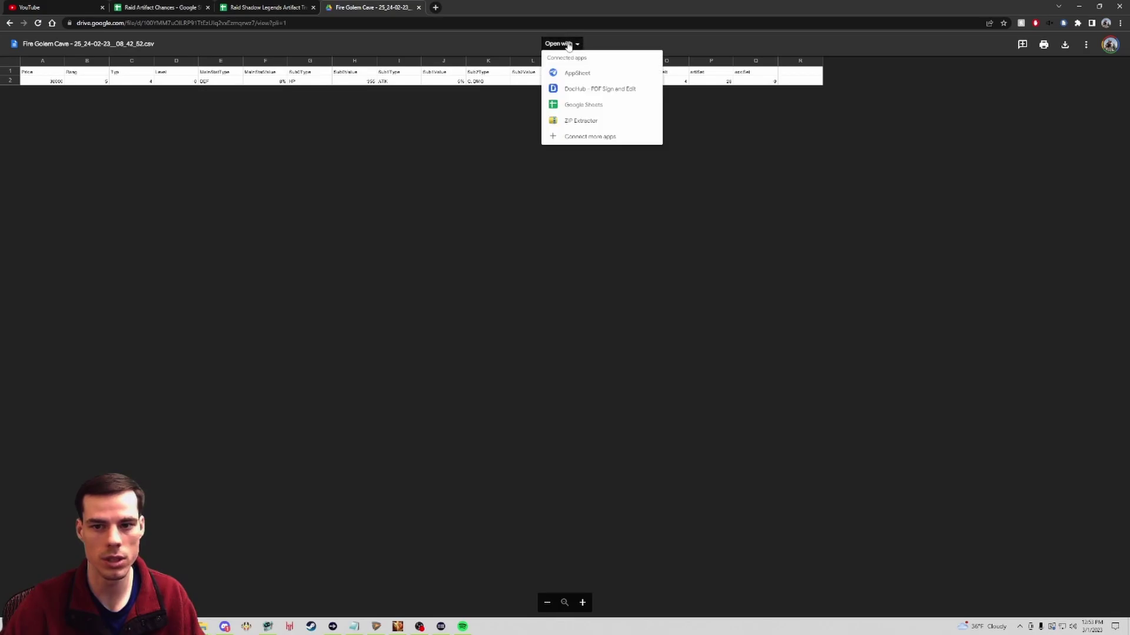
{"action": "left_click", "coordinate": [583, 104]}
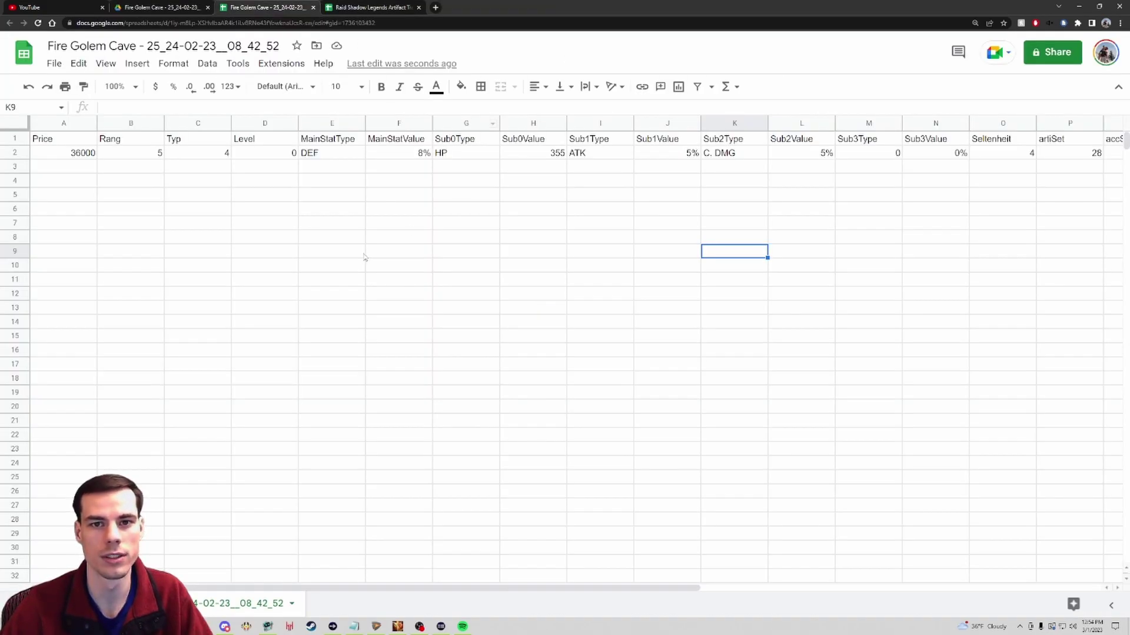
Select and copy the header and data cells A1:K2, then cancel the copy
{"action": "left_click_drag", "start_coordinate": [64, 142], "coordinate": [747, 157]}
{"action": "key", "text": "ctrl+c"}
{"action": "key", "text": "Escape"}
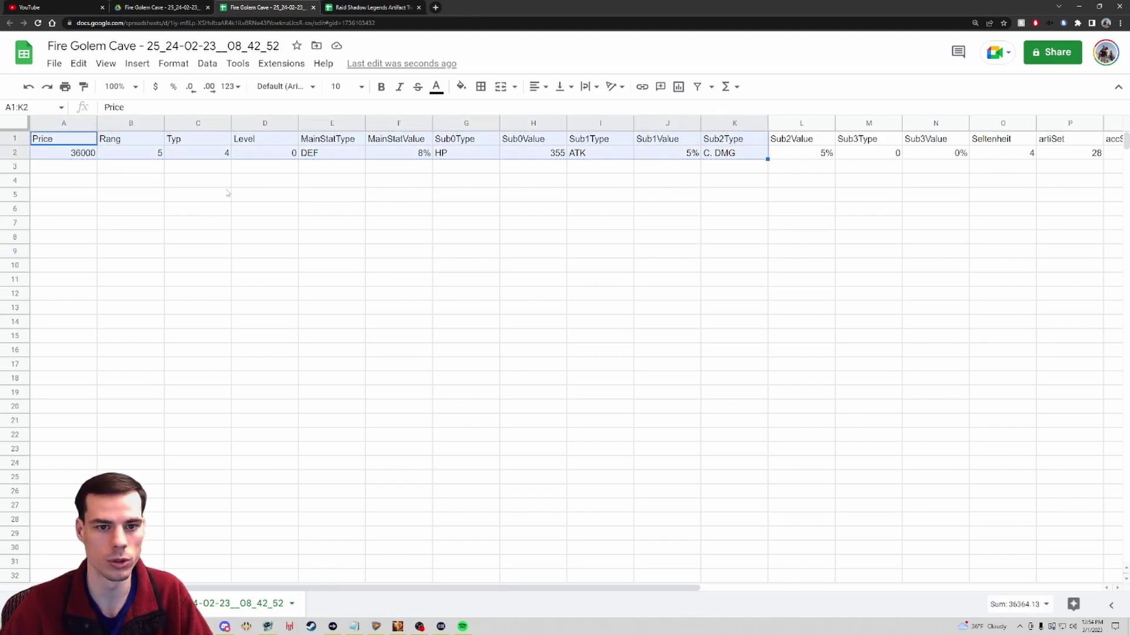
{"action": "left_click", "coordinate": [66, 170]}
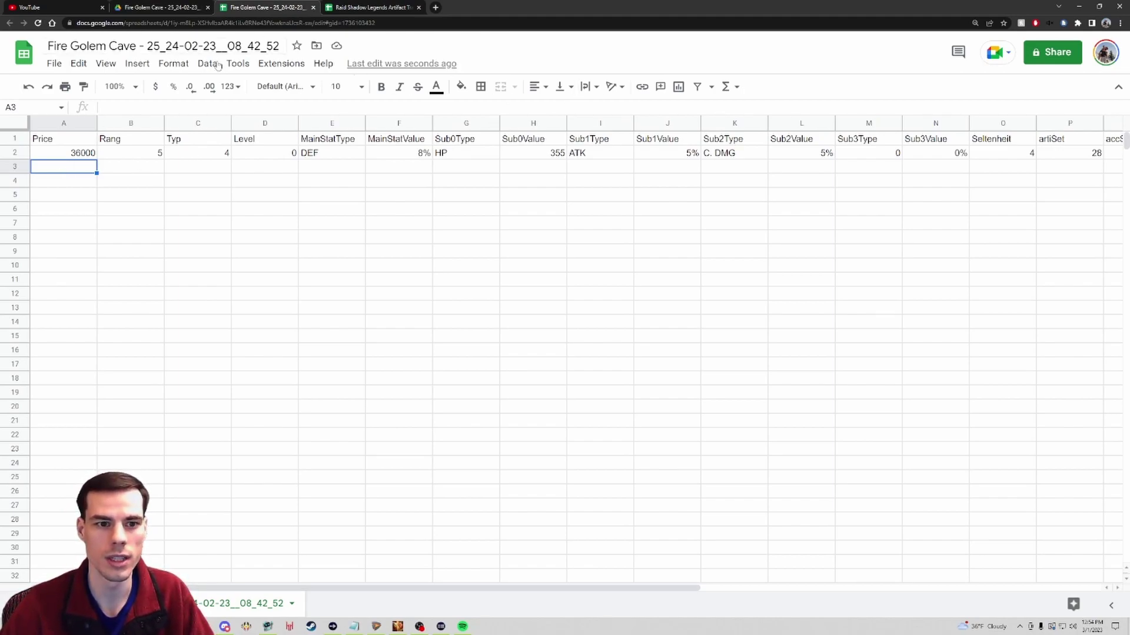
Zoom in and review the Price, Rang, Typ and Level (0) columns
{"action": "left_click", "coordinate": [69, 143]}
{"action": "key", "text": "ctrl+plus"}
{"action": "key", "text": "ctrl+plus"}
{"action": "key", "text": "ctrl+plus"}
{"action": "key", "text": "ctrl+plus"}
{"action": "key", "text": "ctrl+plus"}
{"action": "key", "text": "ctrl+plus"}
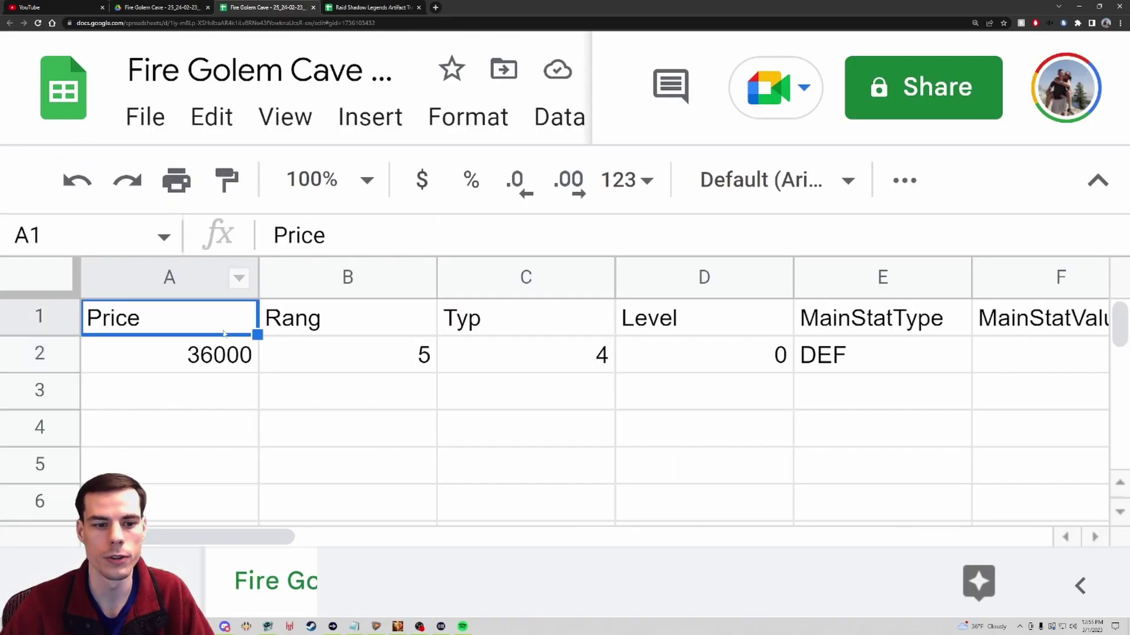
{"action": "left_click", "coordinate": [371, 317]}
{"action": "left_click", "coordinate": [522, 323]}
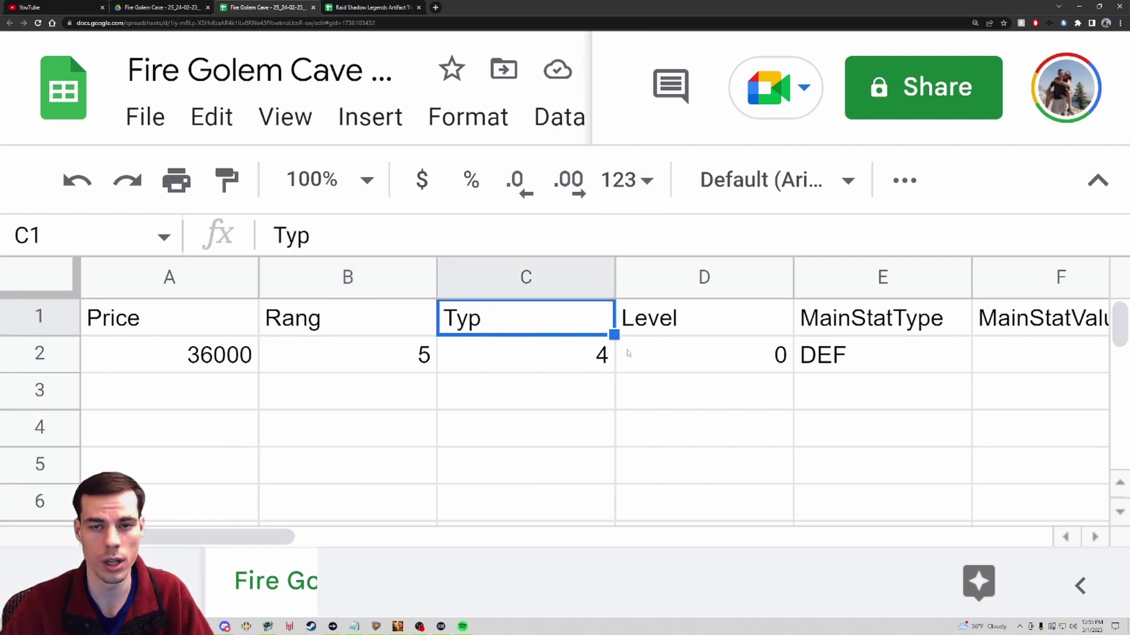
{"action": "left_click", "coordinate": [688, 334]}
{"action": "left_click", "coordinate": [723, 359]}
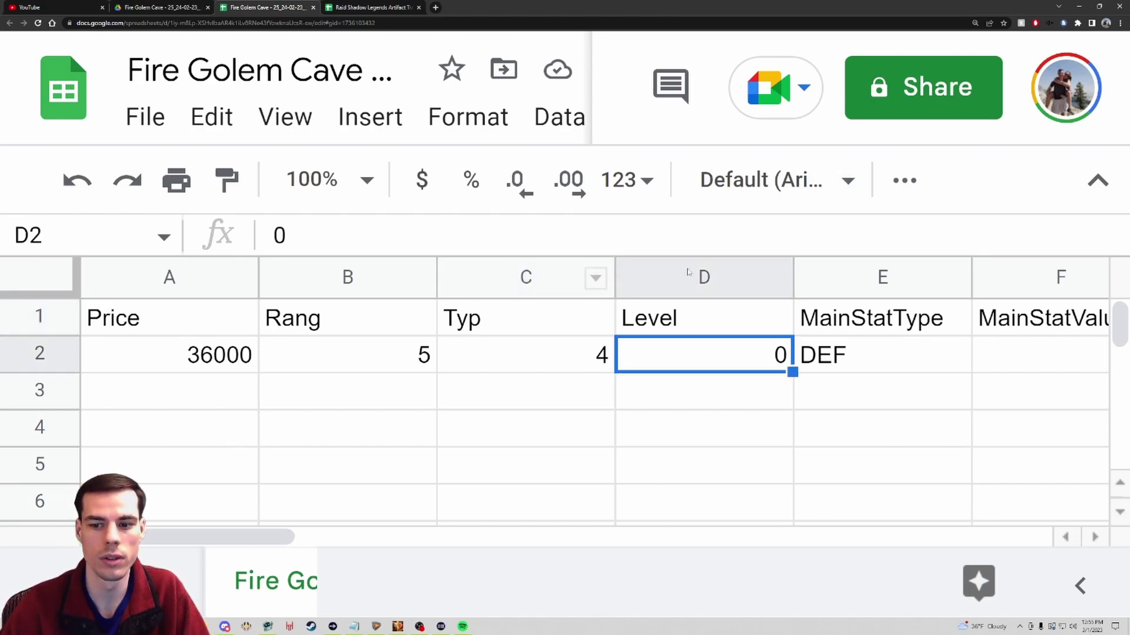
{"action": "left_click", "coordinate": [693, 321]}
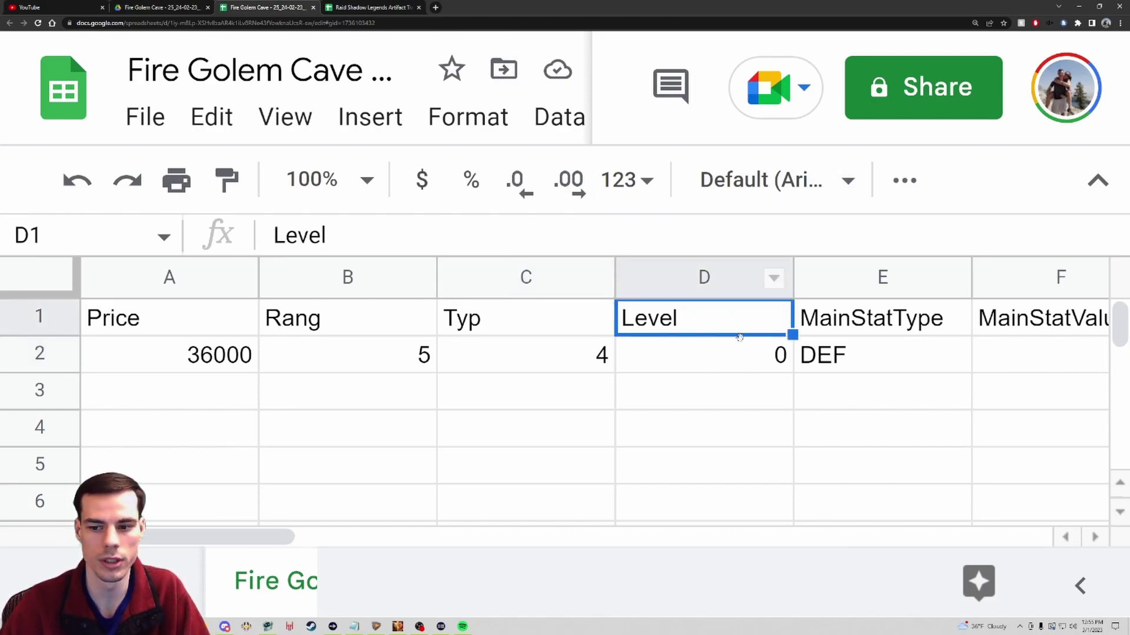
{"action": "left_click", "coordinate": [707, 354]}
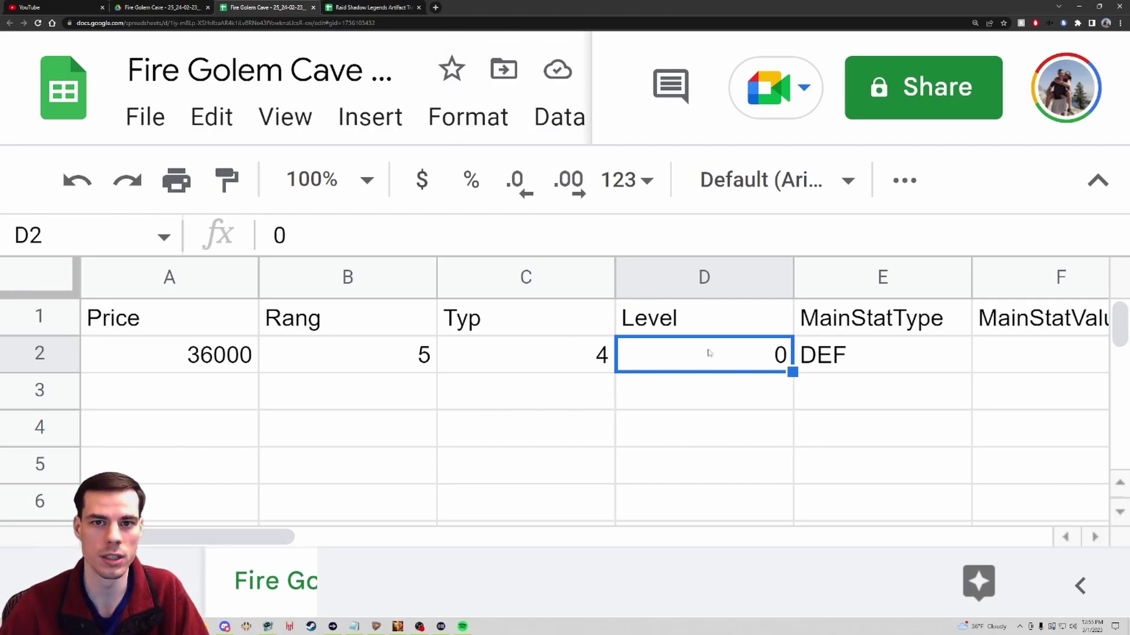
Review the MainStat (DEF, 8%) and Sub0 (value 355) columns
{"action": "key", "text": "Right"}
{"action": "scroll", "coordinate": [647, 330], "scroll_direction": "right", "scroll_amount": 2}
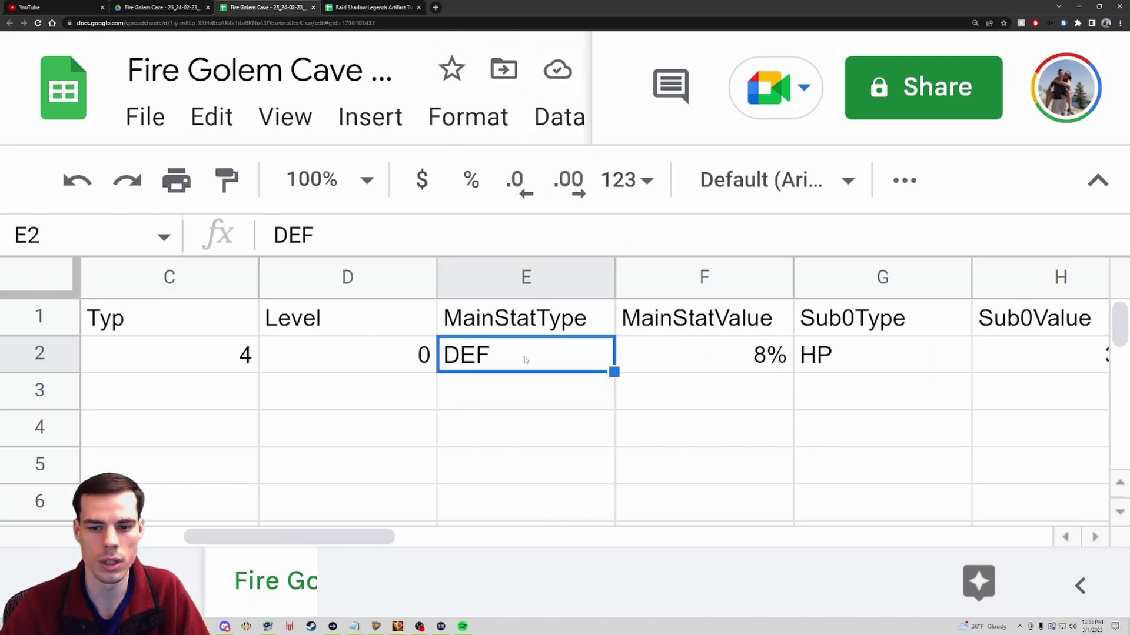
{"action": "left_click", "coordinate": [707, 363]}
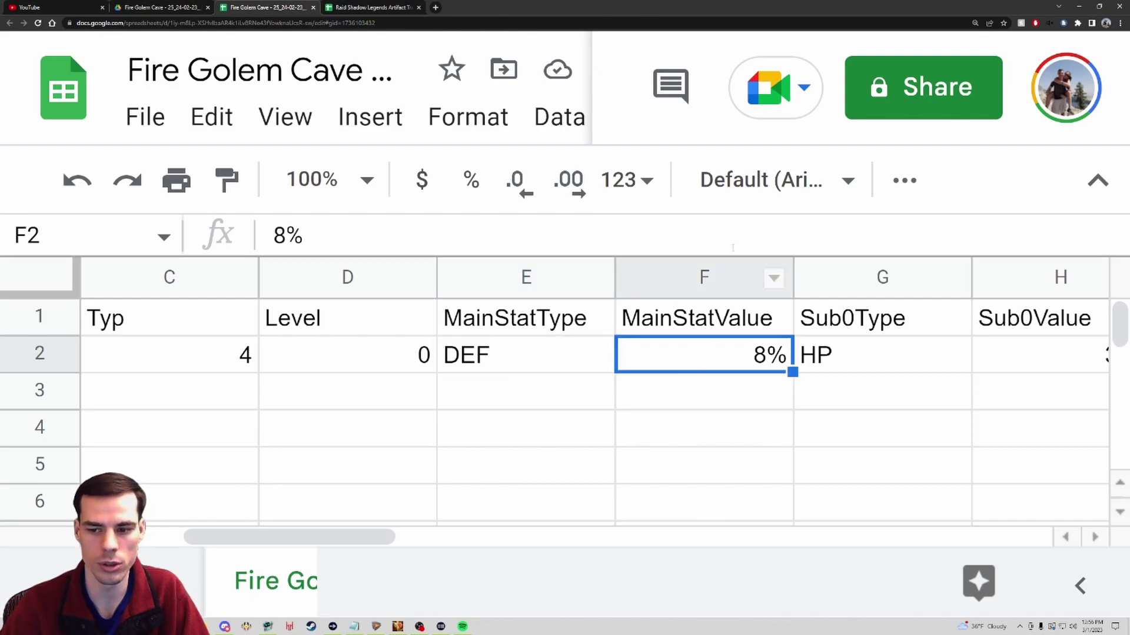
{"action": "scroll", "coordinate": [333, 527], "scroll_direction": "right", "scroll_amount": 3}
{"action": "left_click", "coordinate": [385, 327]}
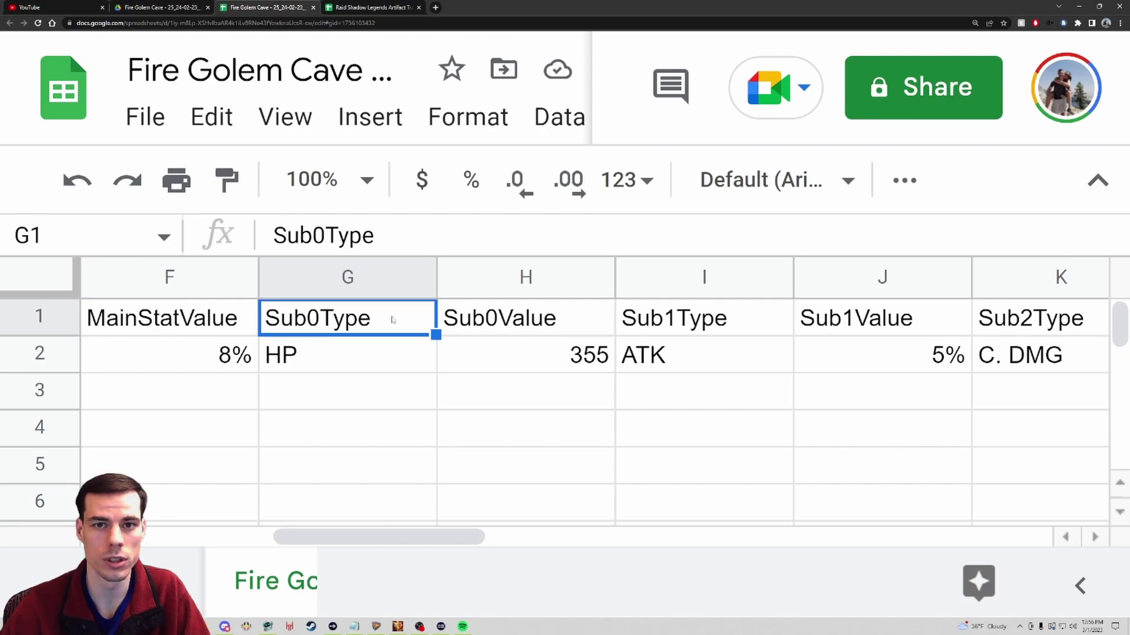
{"action": "left_click", "coordinate": [470, 327]}
{"action": "left_click", "coordinate": [554, 353]}
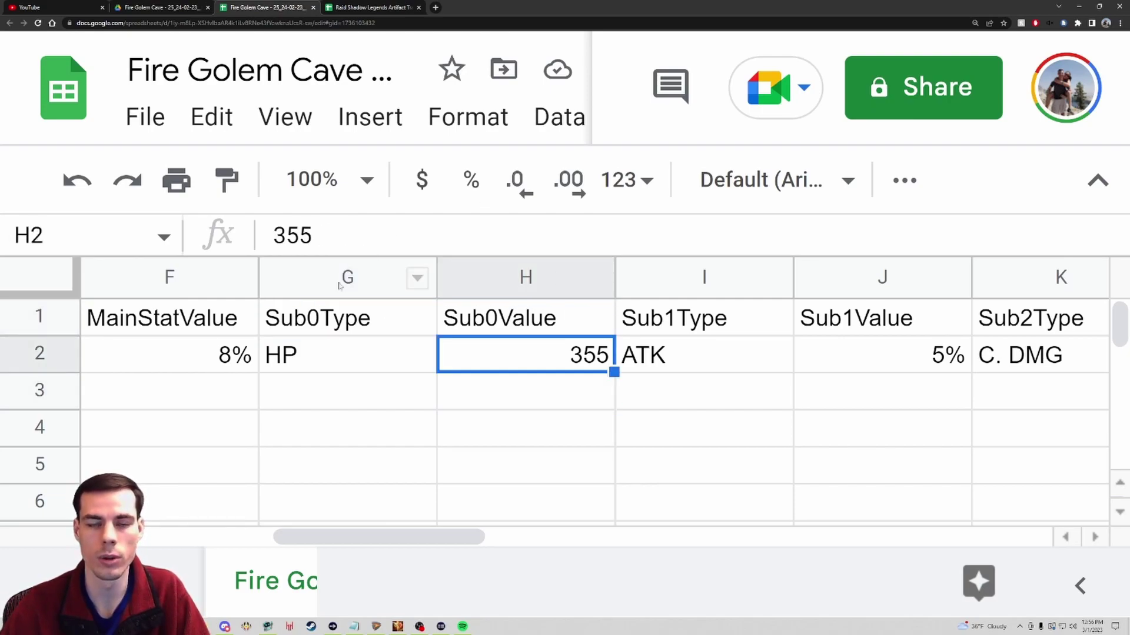
Check the Seltenheit rarity (4) and artiSet (28) columns further right
{"action": "scroll", "coordinate": [549, 535], "scroll_direction": "right", "scroll_amount": 2}
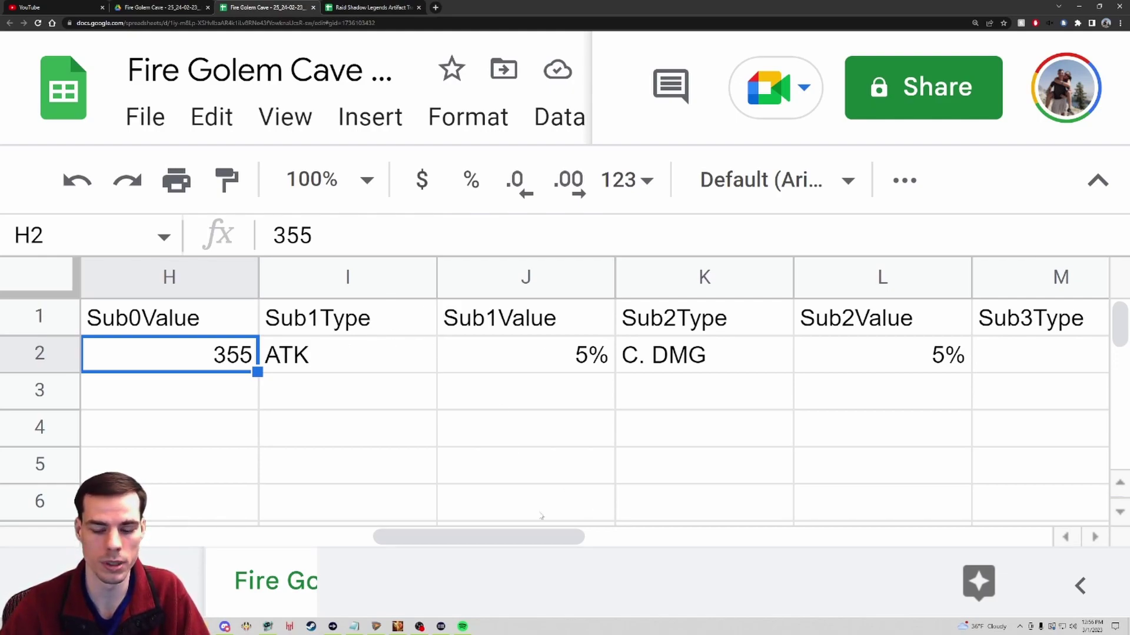
{"action": "scroll", "coordinate": [522, 531], "scroll_direction": "right", "scroll_amount": 3}
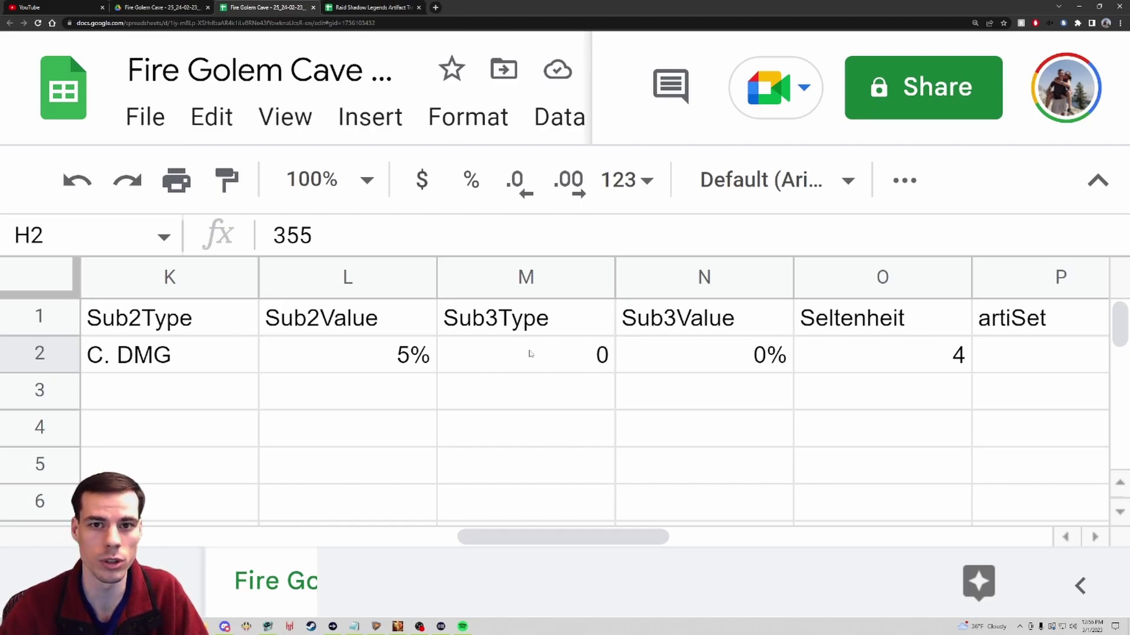
{"action": "scroll", "coordinate": [530, 353], "scroll_direction": "right", "scroll_amount": 2}
{"action": "left_click", "coordinate": [694, 318]}
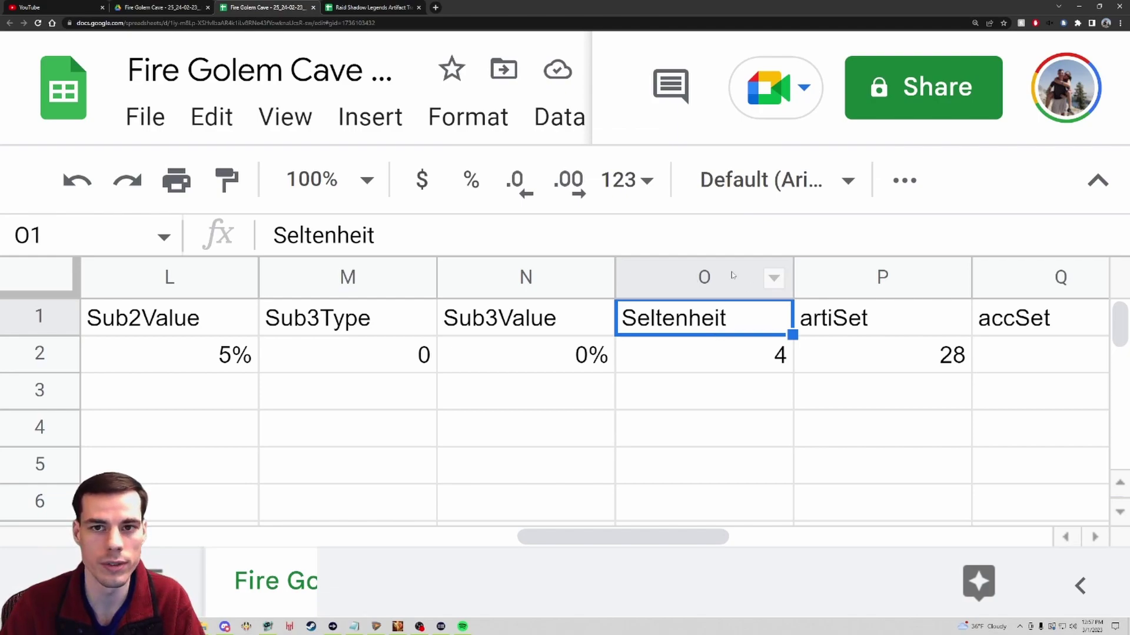
{"action": "key", "text": "Down"}
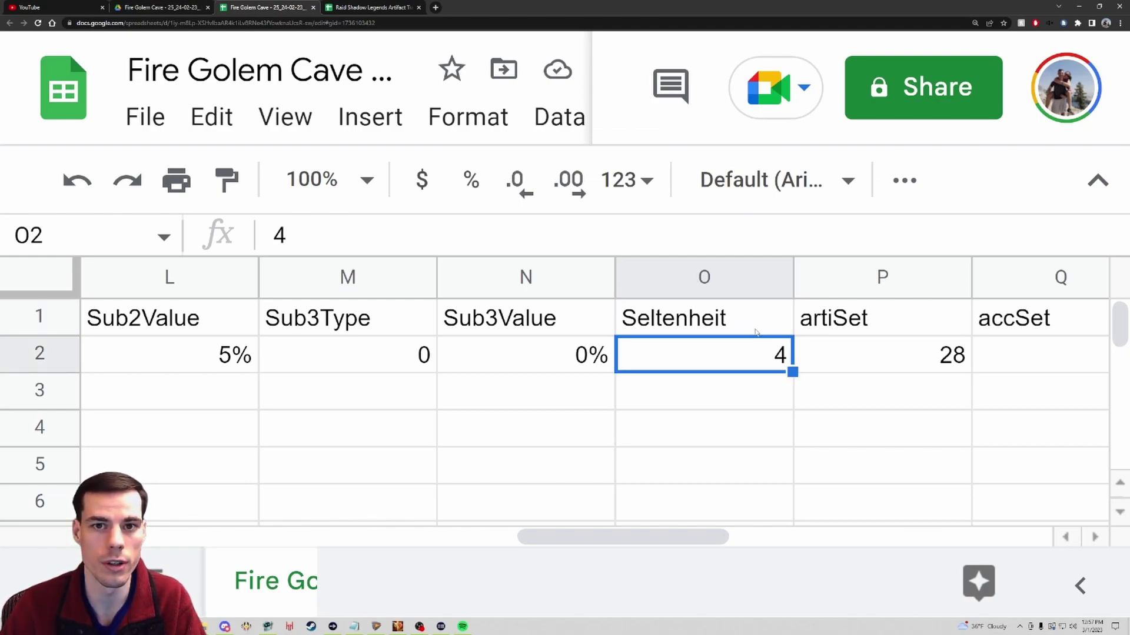
{"action": "key", "text": "Up"}
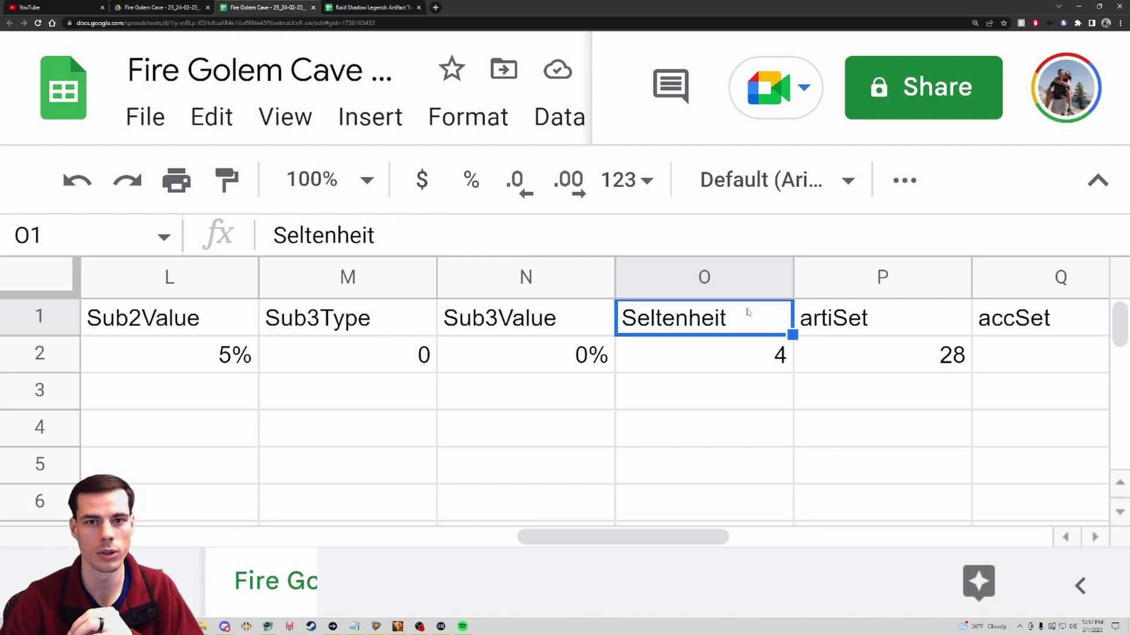
{"action": "left_click", "coordinate": [891, 318]}
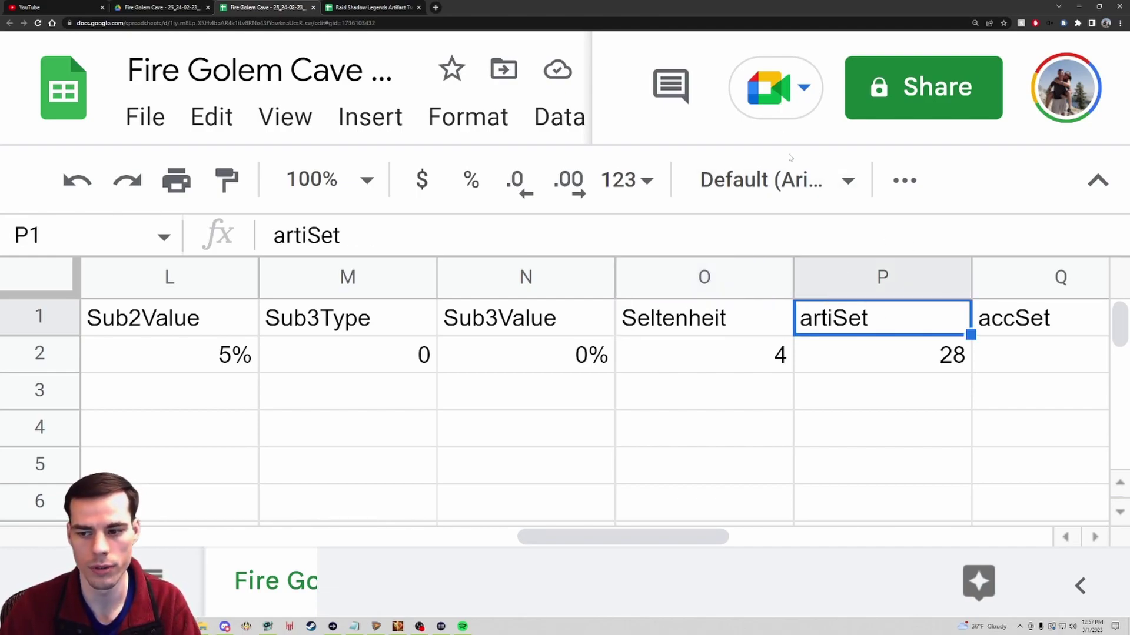
{"action": "left_click", "coordinate": [909, 351]}
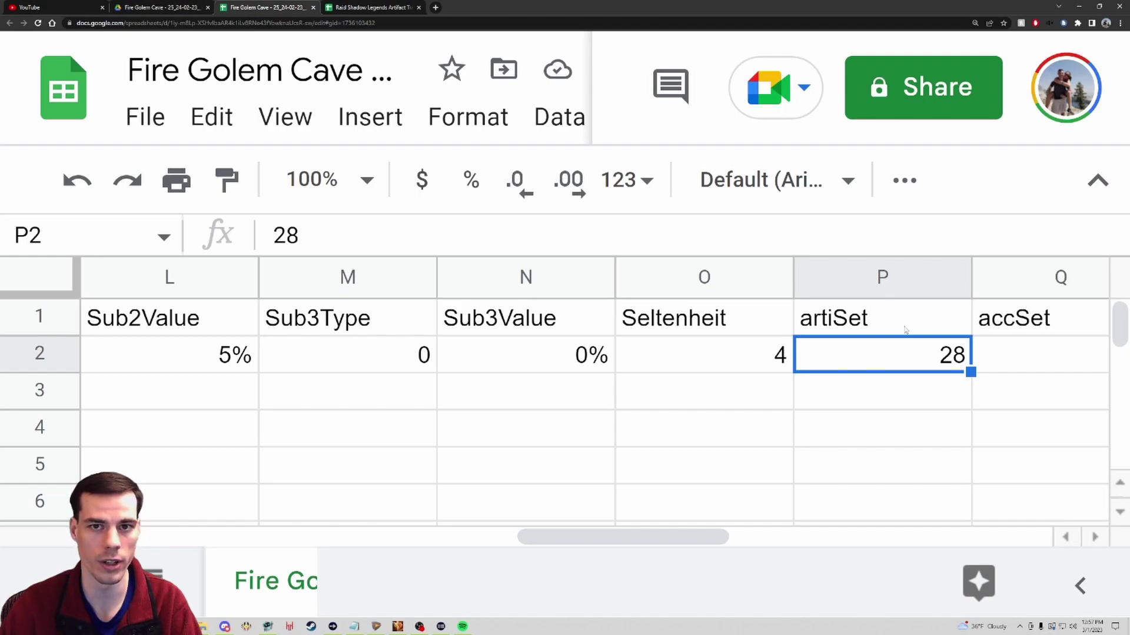
Enter 0 in the empty accSet cell Q2 and switch to the Artifact Tracker tab
{"action": "key", "text": "Tab"}
{"action": "type", "text": "0"}
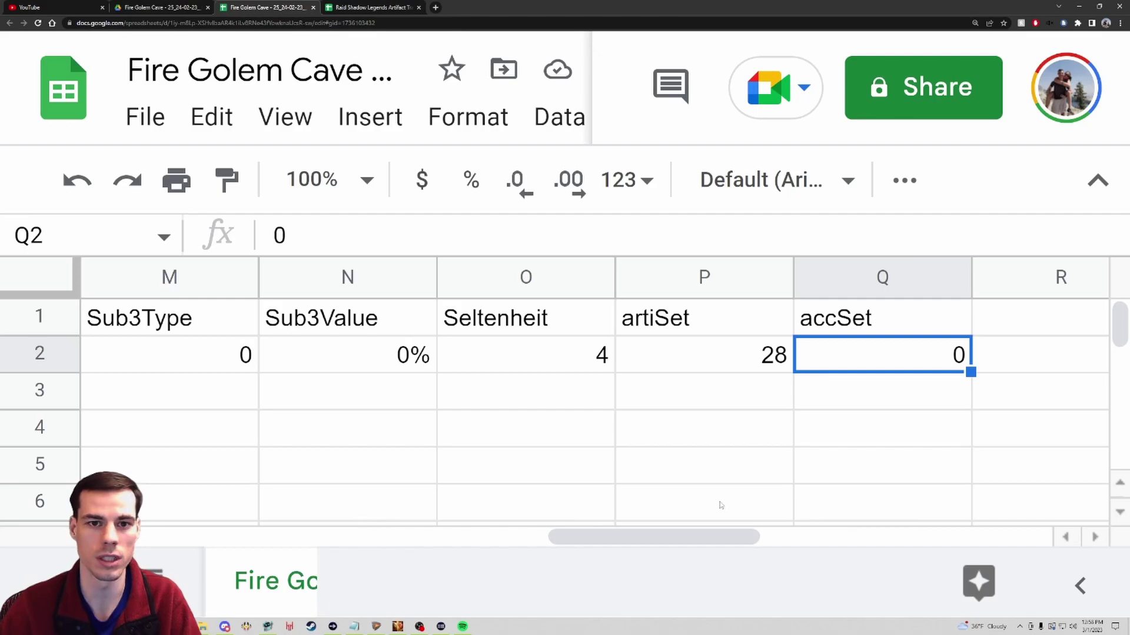
{"action": "key", "text": "ctrl+Tab"}
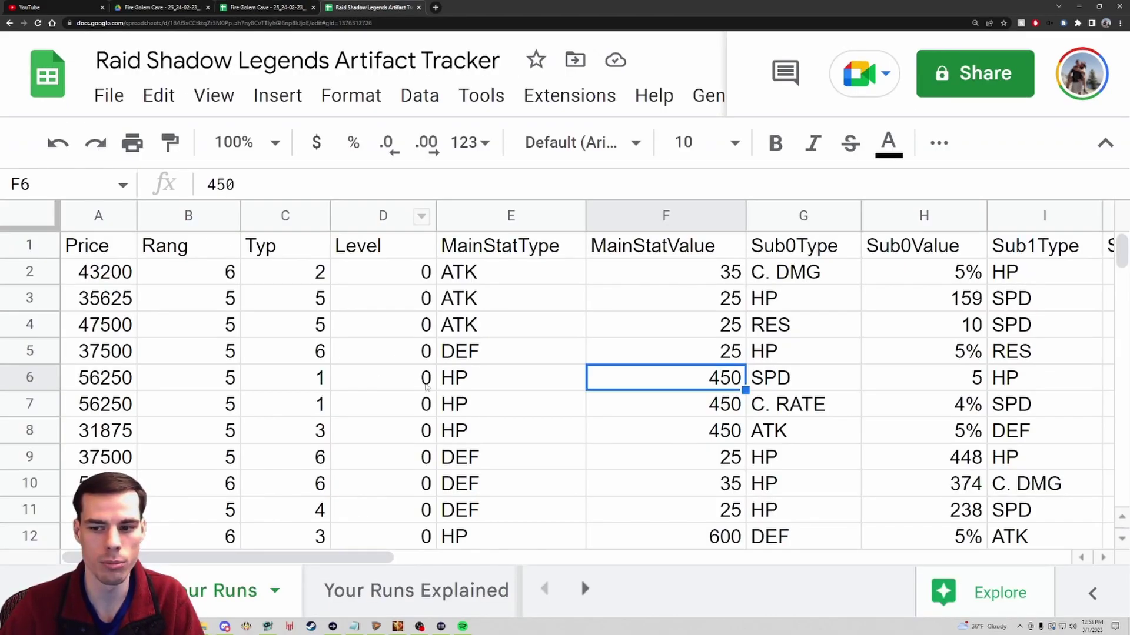
Check the first artifact's Seltenheit 3, artiSet 6 and Rang 6, then open Your Runs Explained
{"action": "key", "text": "ctrl+Home"}
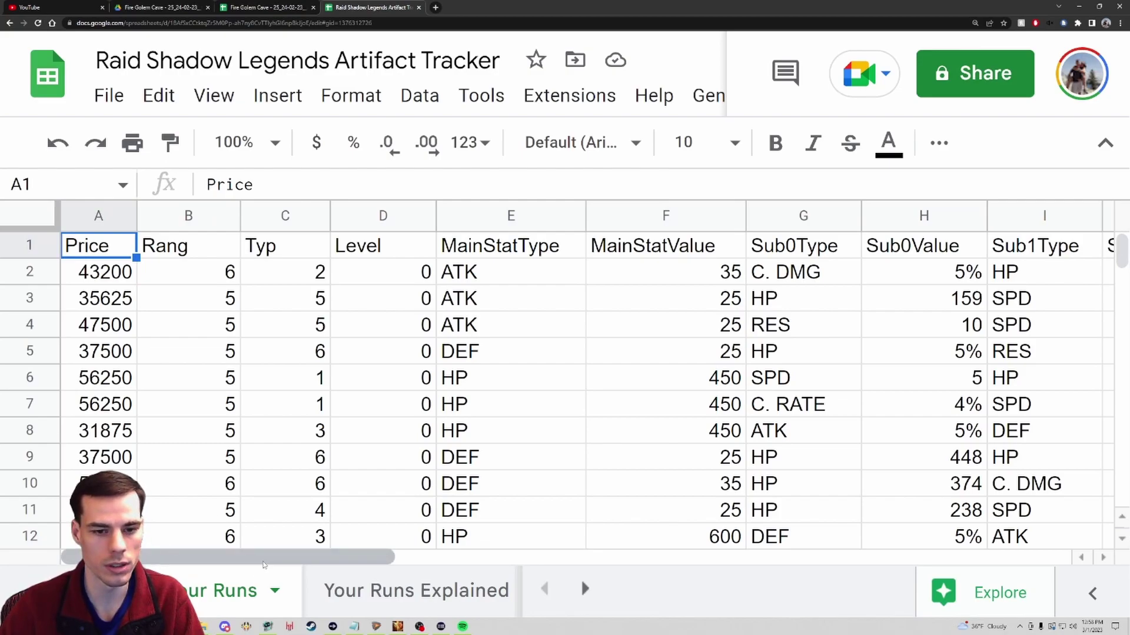
{"action": "left_click_drag", "start_coordinate": [262, 560], "coordinate": [642, 569]}
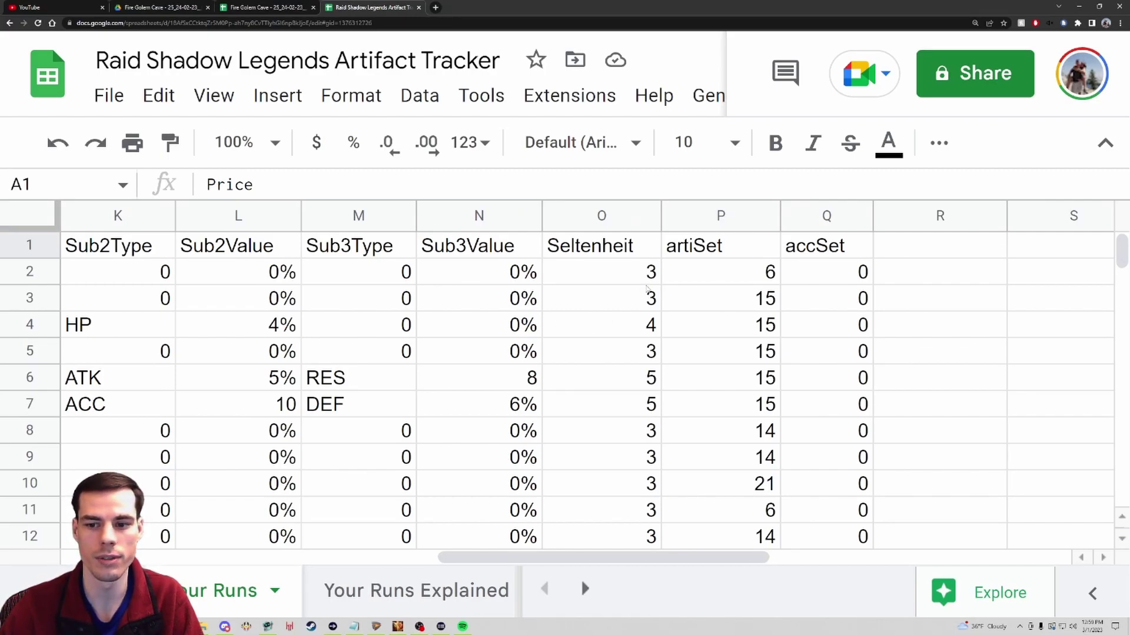
{"action": "left_click", "coordinate": [642, 277]}
{"action": "left_click", "coordinate": [750, 281]}
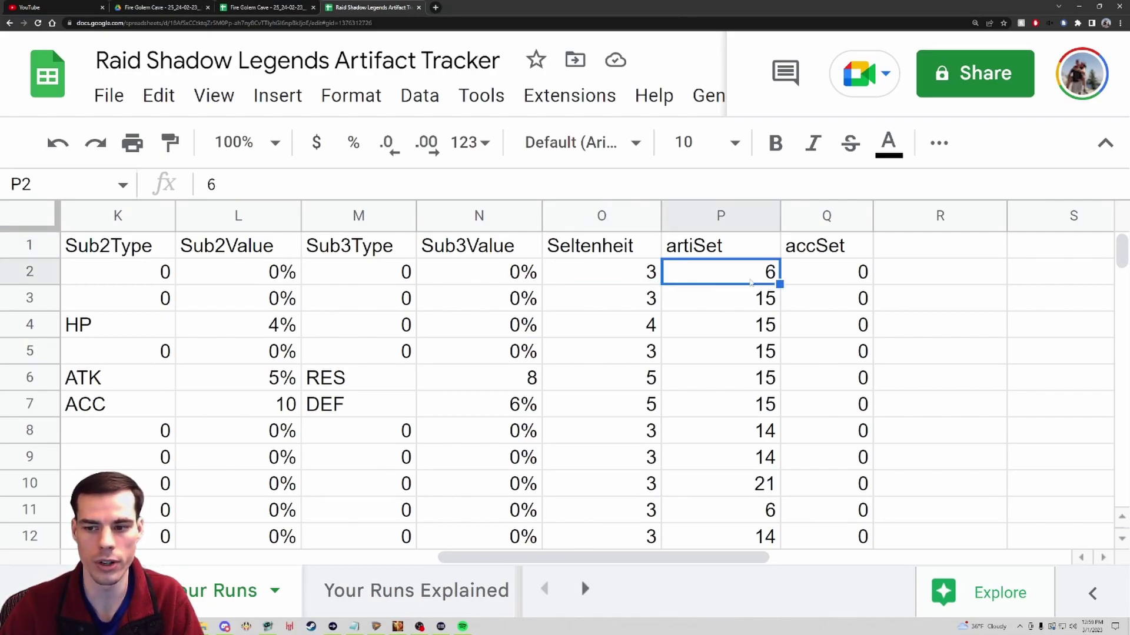
{"action": "left_click_drag", "start_coordinate": [628, 557], "coordinate": [253, 557]}
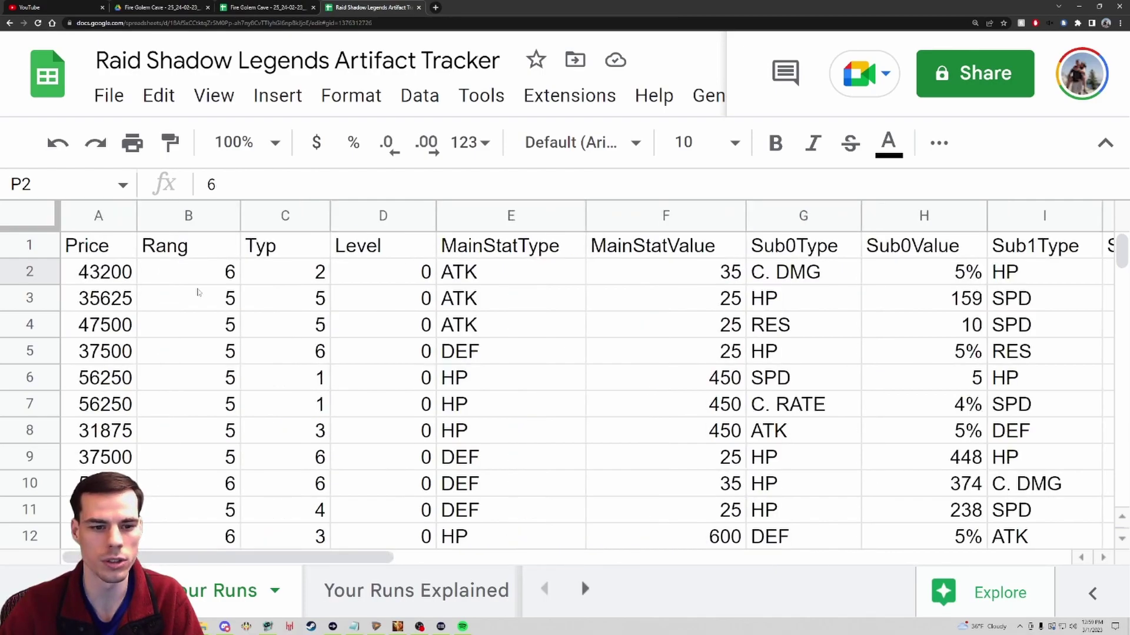
{"action": "left_click", "coordinate": [218, 284]}
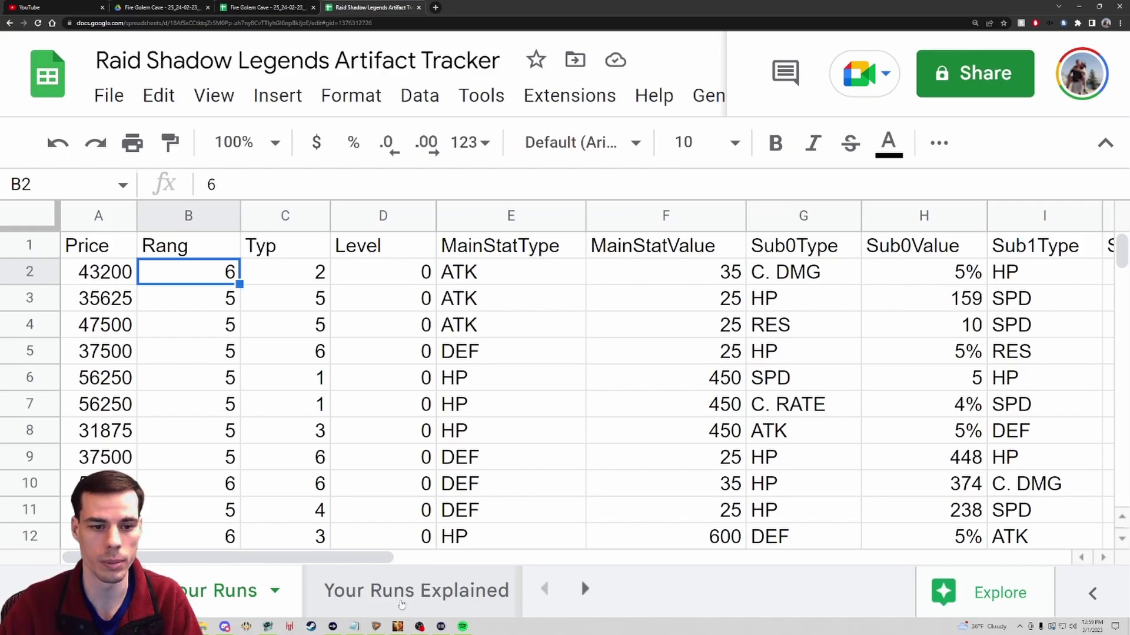
{"action": "left_click", "coordinate": [402, 602]}
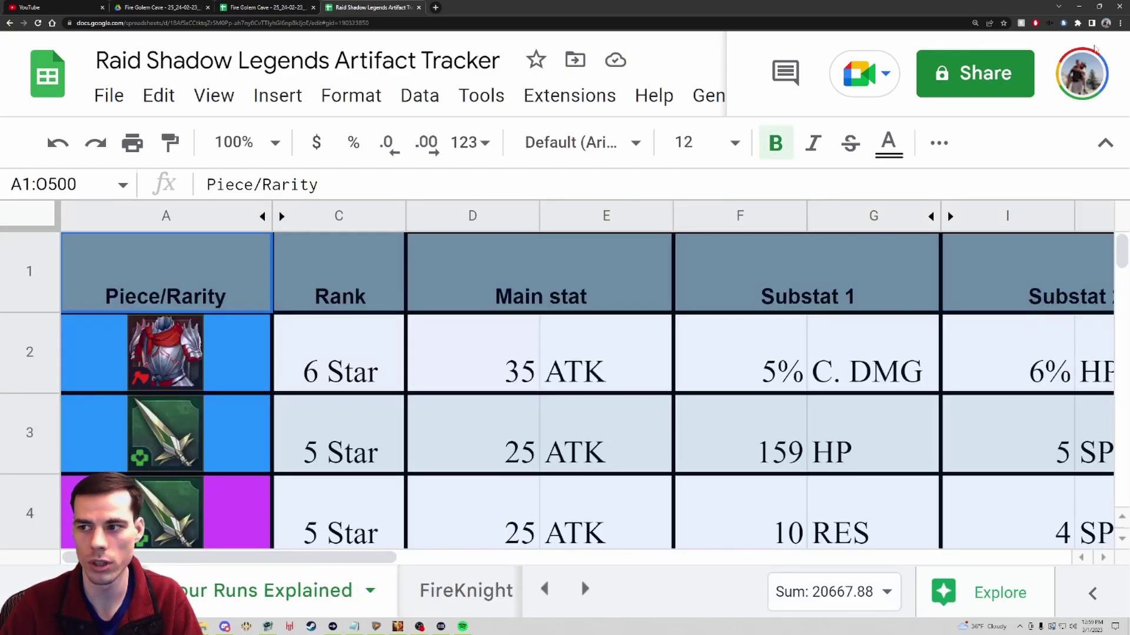
Zoom the browser page out to show more columns
{"action": "left_click", "coordinate": [1119, 23]}
{"action": "left_click", "coordinate": [1059, 105]}
{"action": "left_click", "coordinate": [1059, 105]}
{"action": "left_click", "coordinate": [1059, 105]}
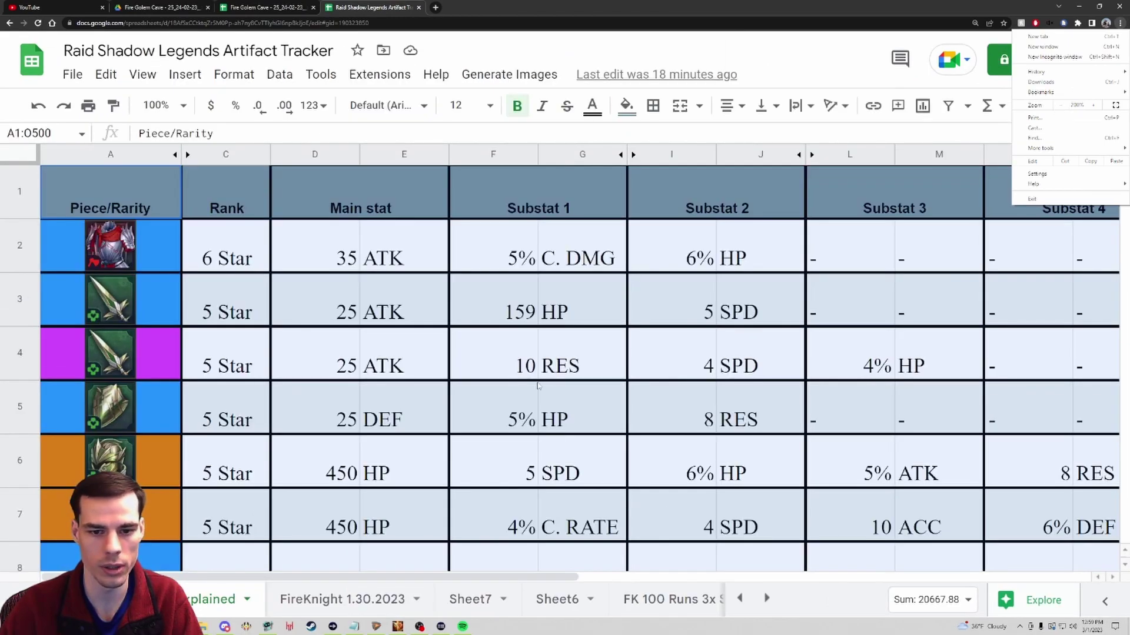
{"action": "left_click", "coordinate": [493, 407]}
Inspect the icon, Rank, main stat and Substat 1 value formulas for the first artifacts
{"action": "left_click", "coordinate": [147, 257]}
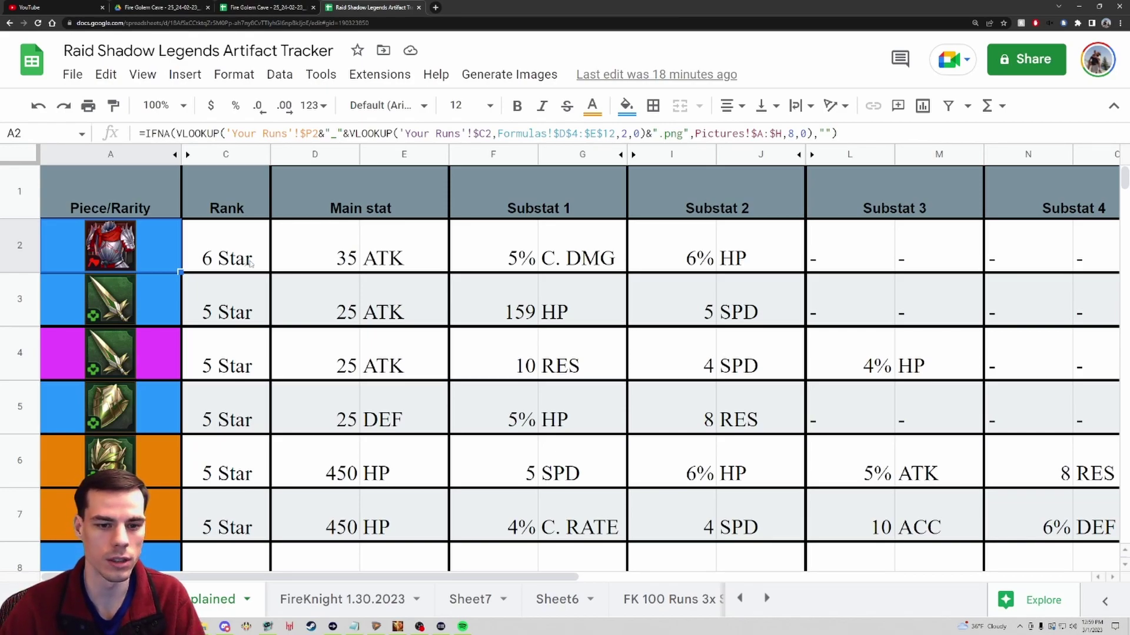
{"action": "key", "text": "Down"}
{"action": "key", "text": "Down"}
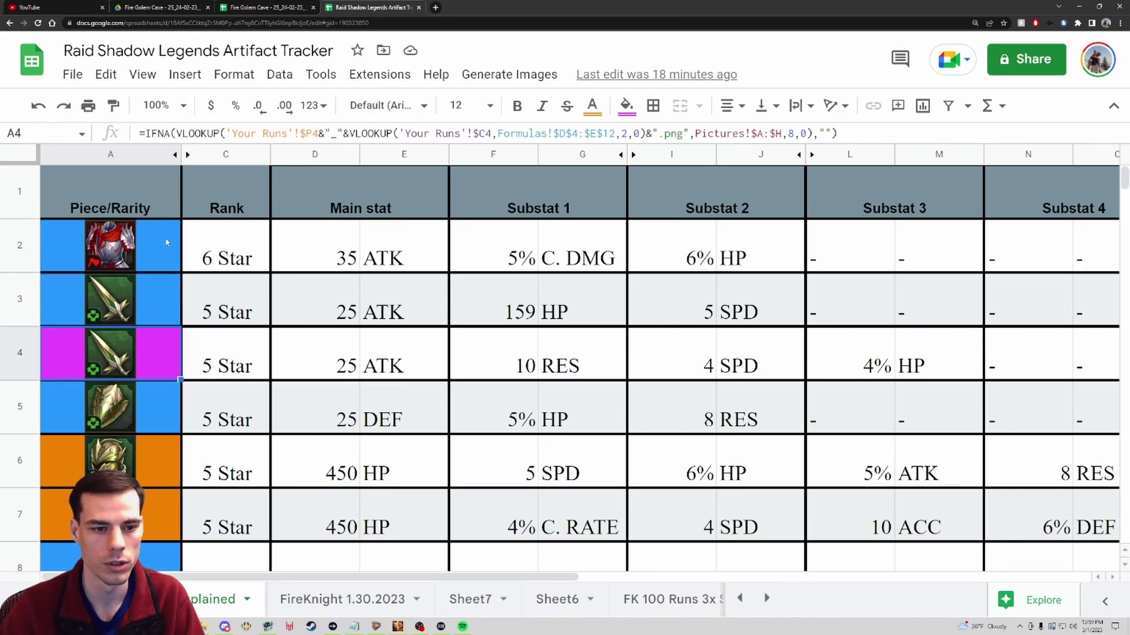
{"action": "key", "text": "Up"}
{"action": "key", "text": "Up"}
{"action": "key", "text": "Down"}
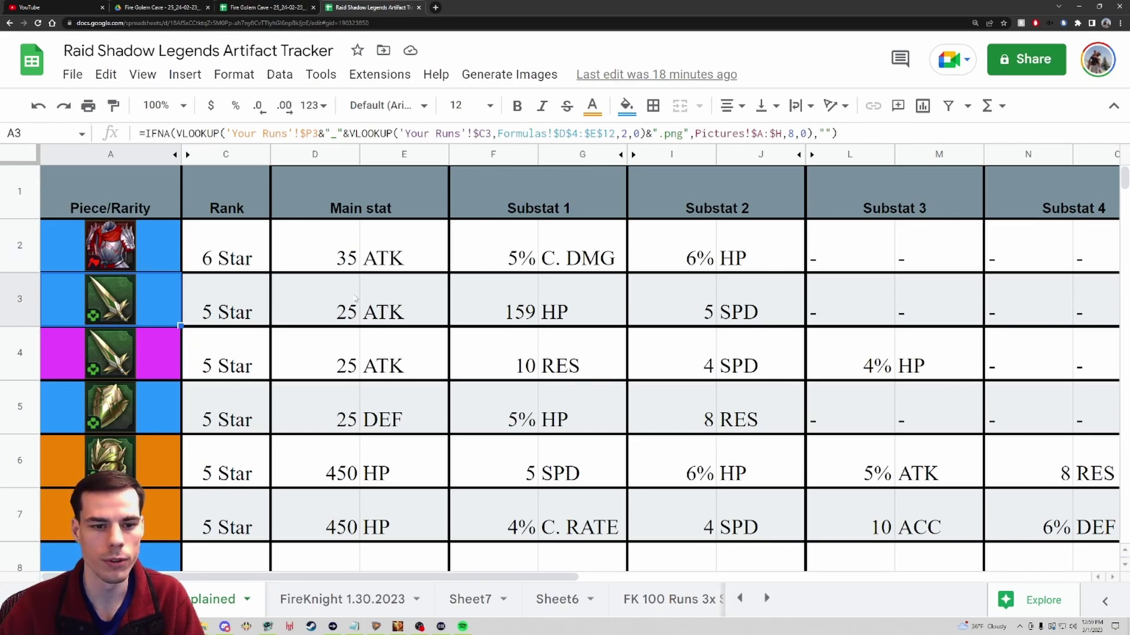
{"action": "left_click", "coordinate": [348, 264]}
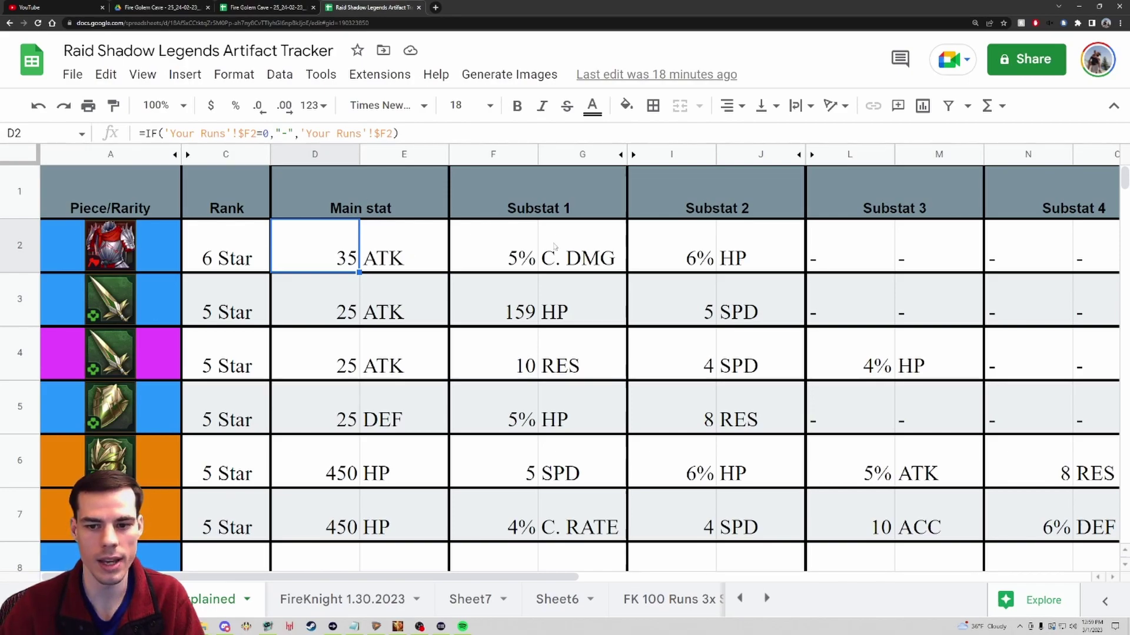
{"action": "left_click", "coordinate": [236, 241]}
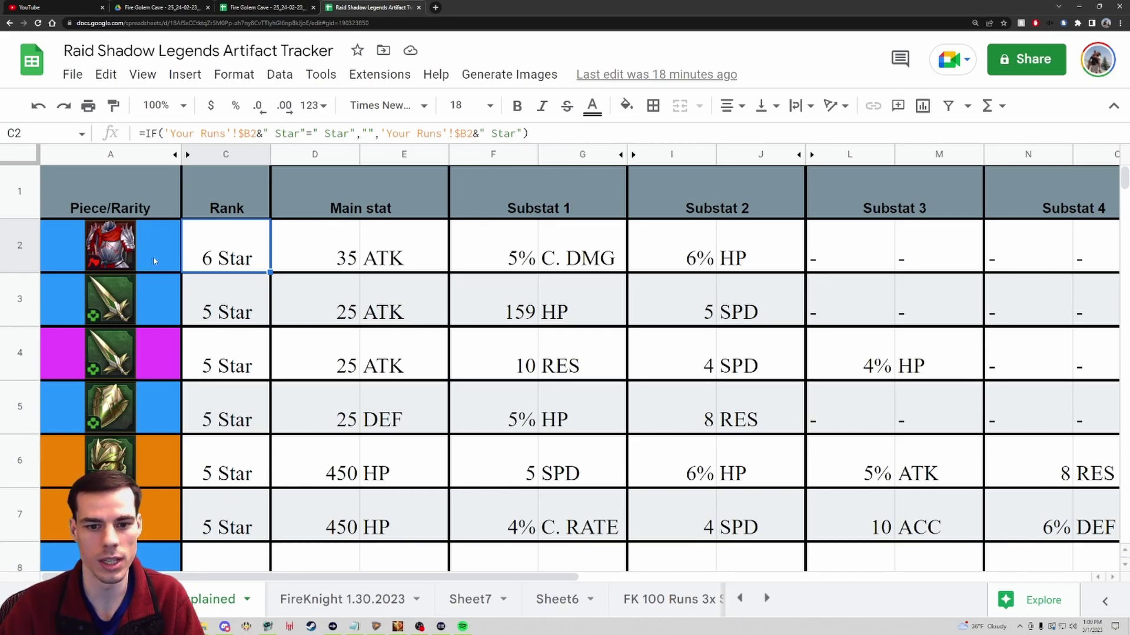
{"action": "left_click", "coordinate": [312, 251]}
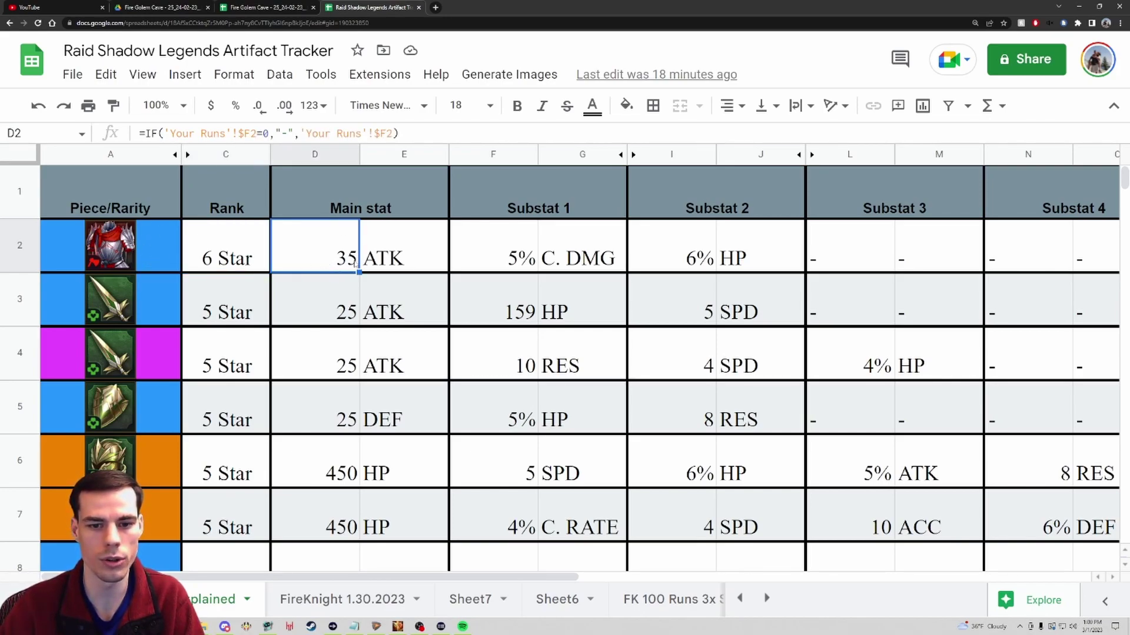
{"action": "left_click", "coordinate": [523, 232]}
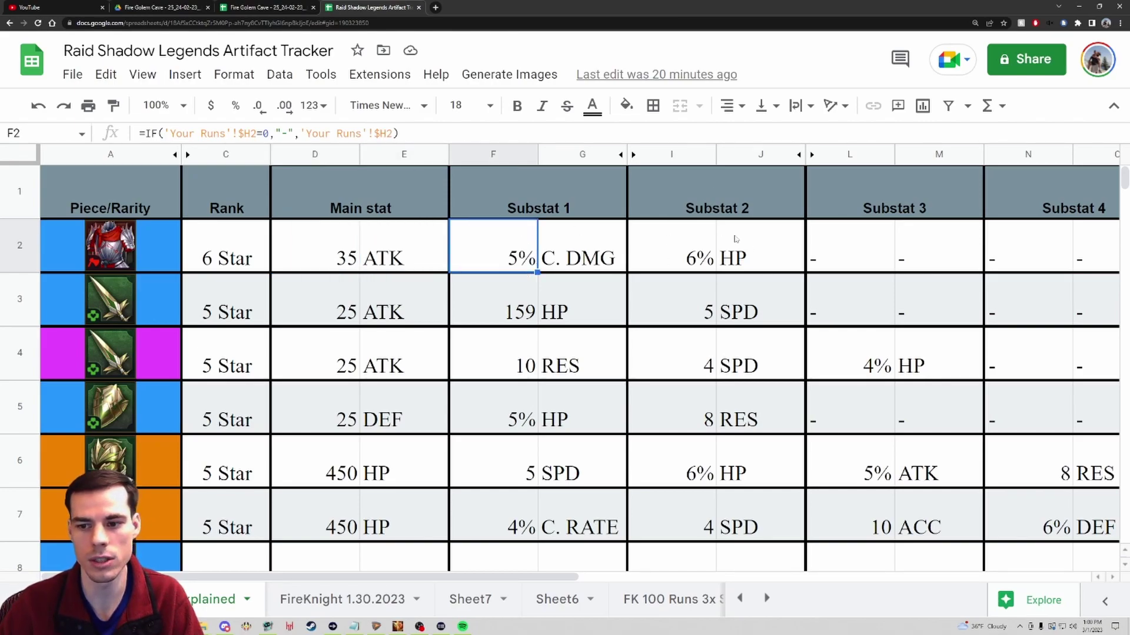
{"action": "left_click_drag", "start_coordinate": [401, 580], "coordinate": [526, 581]}
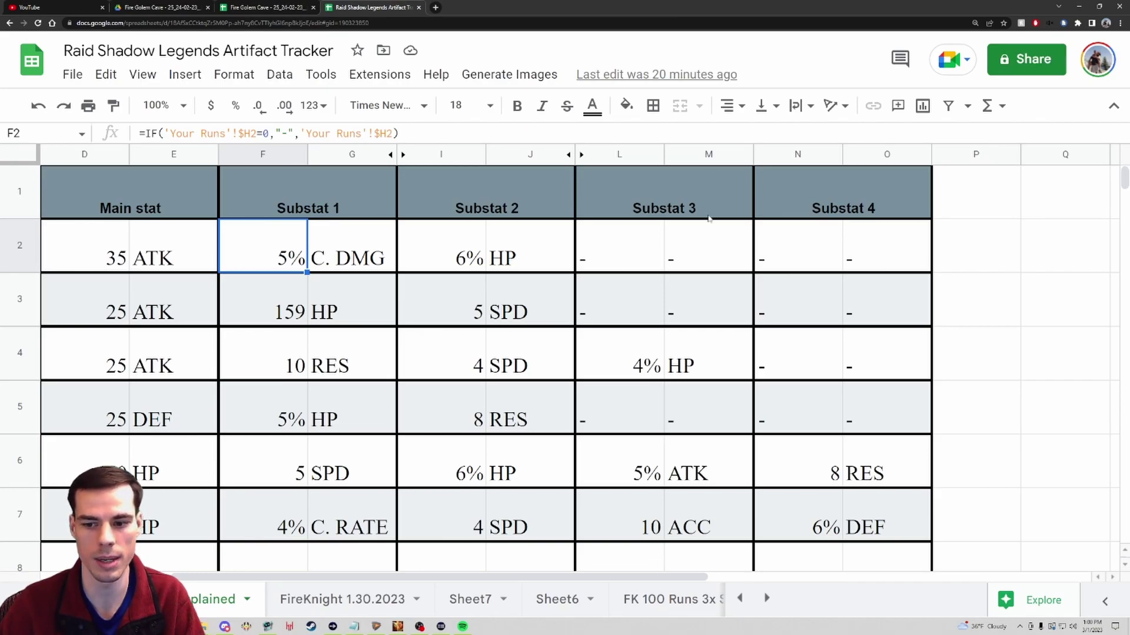
{"action": "scroll", "coordinate": [491, 377], "scroll_direction": "left", "scroll_amount": 3}
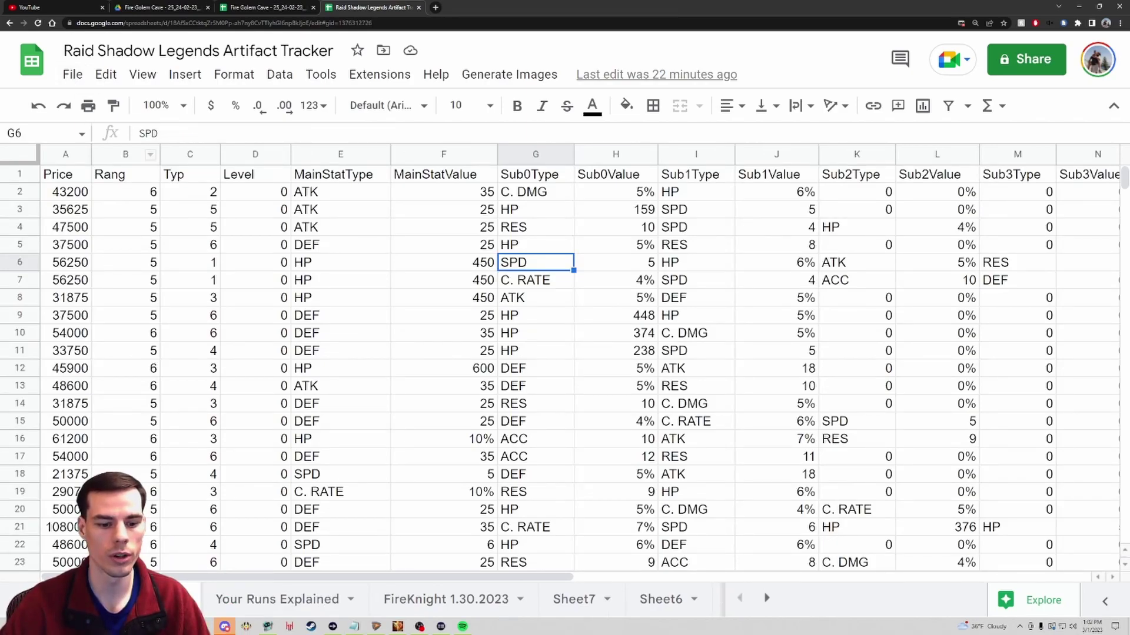
Upload the Dragons Lair 08_24_44 CSV through File > Import
{"action": "left_click", "coordinate": [73, 77]}
{"action": "mouse_move", "coordinate": [106, 74]}
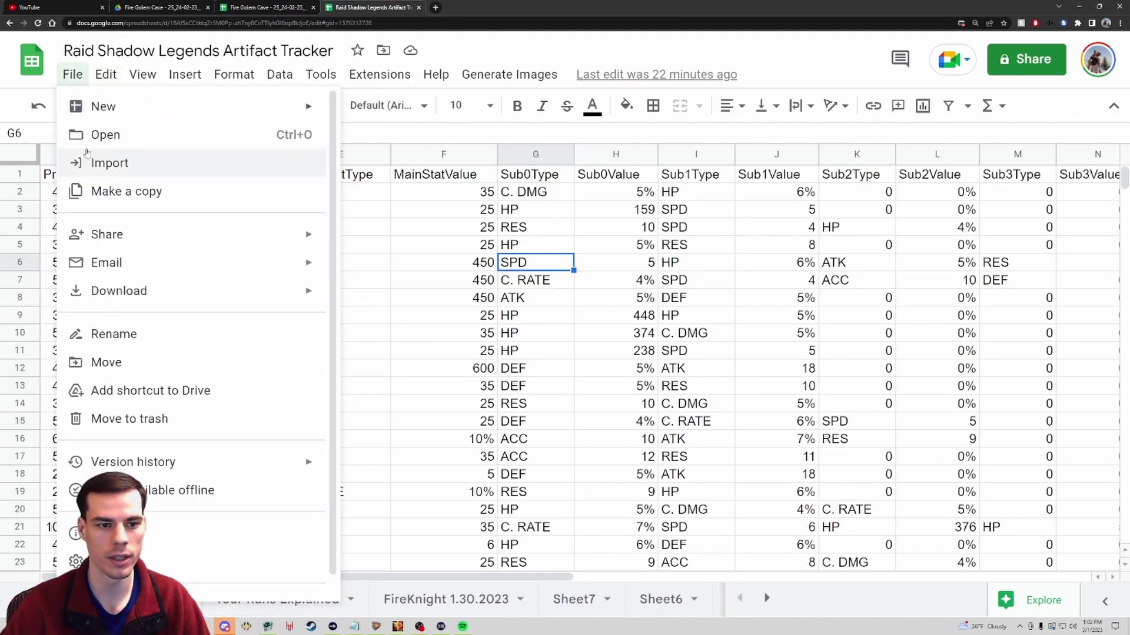
{"action": "left_click", "coordinate": [88, 158]}
{"action": "left_click", "coordinate": [518, 162]}
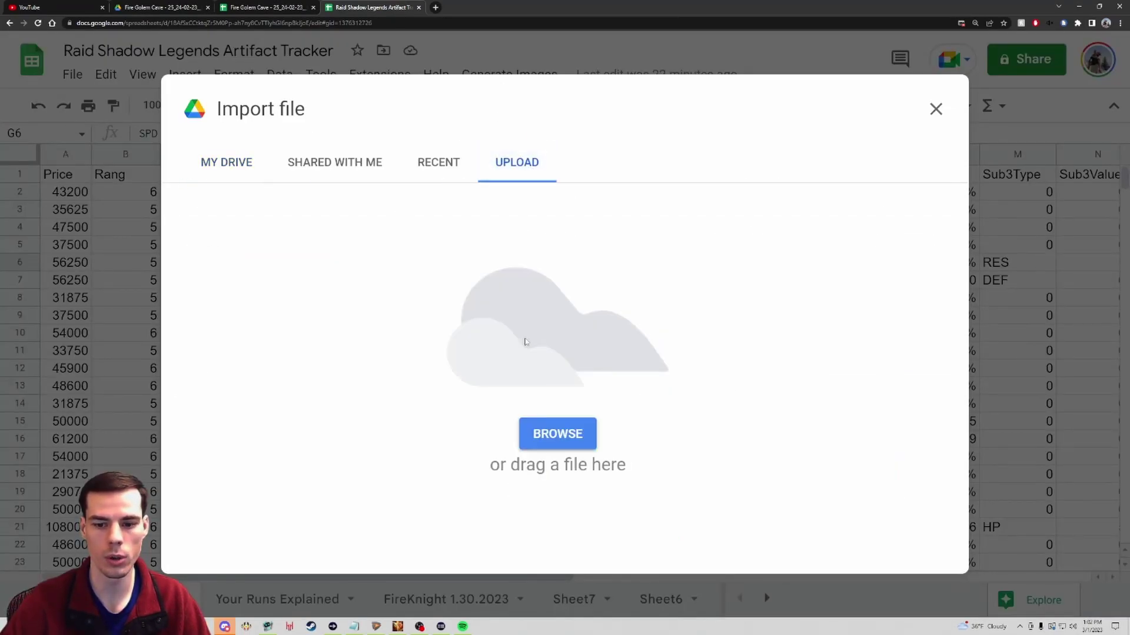
{"action": "left_click", "coordinate": [558, 434]}
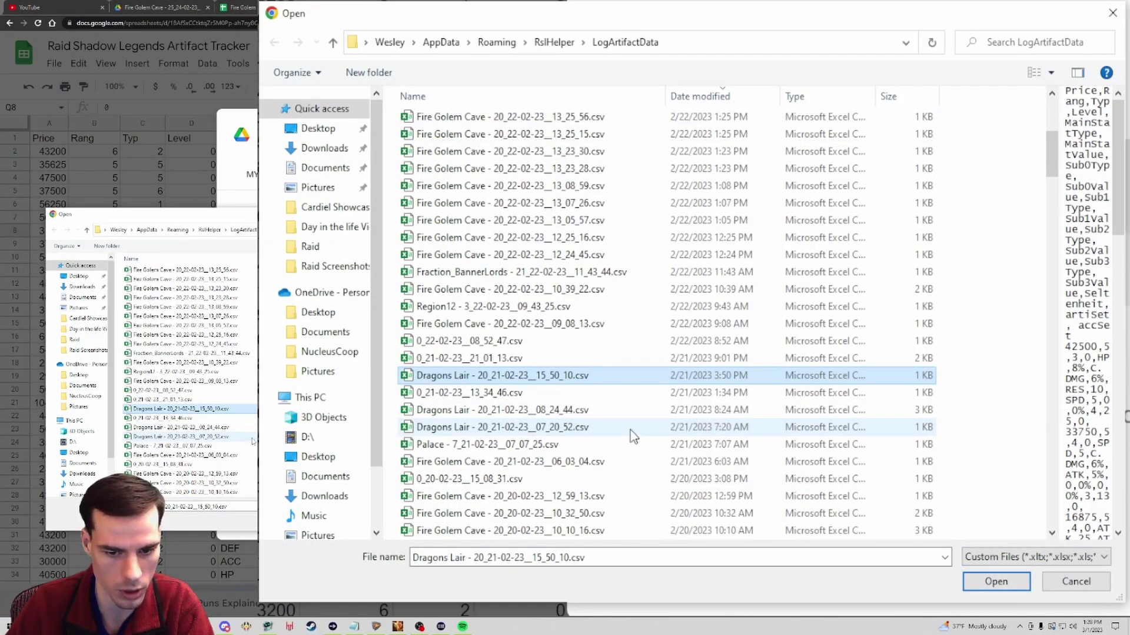
{"action": "left_click", "coordinate": [629, 410]}
{"action": "left_click", "coordinate": [1000, 583]}
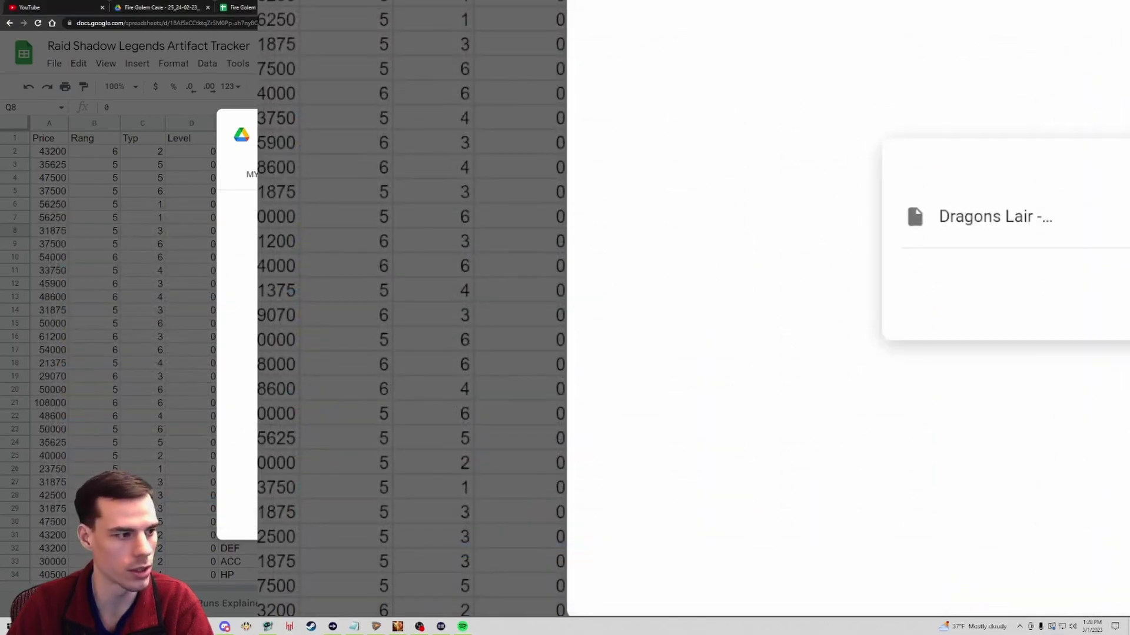
Import the data with Replace current sheet, then check the artiSet values from P2
{"action": "left_click", "coordinate": [459, 331]}
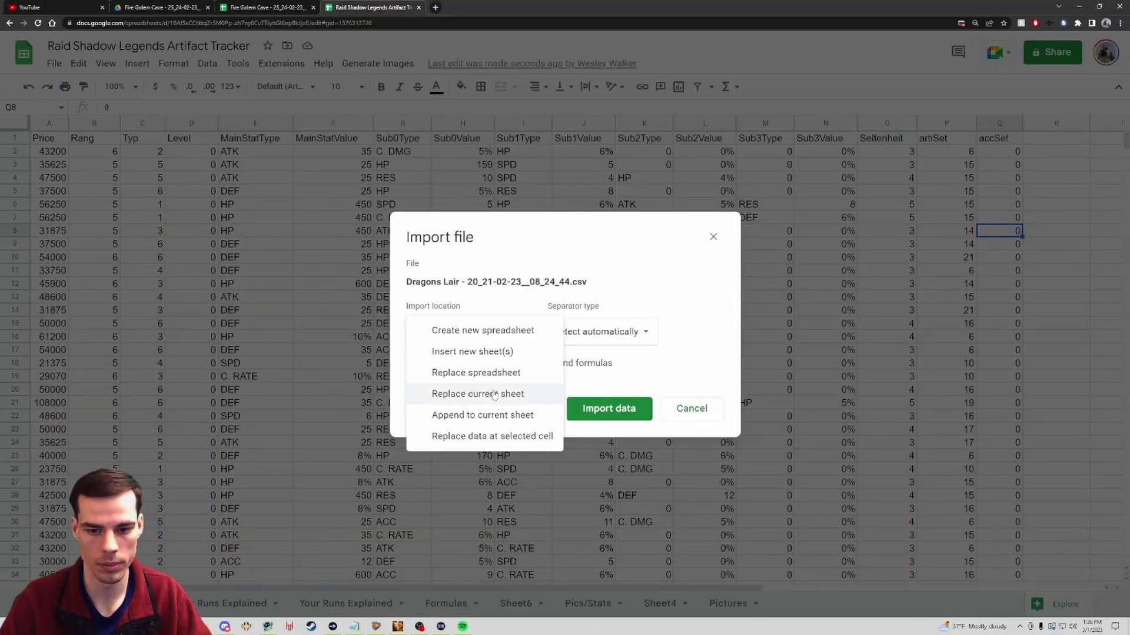
{"action": "left_click", "coordinate": [496, 392]}
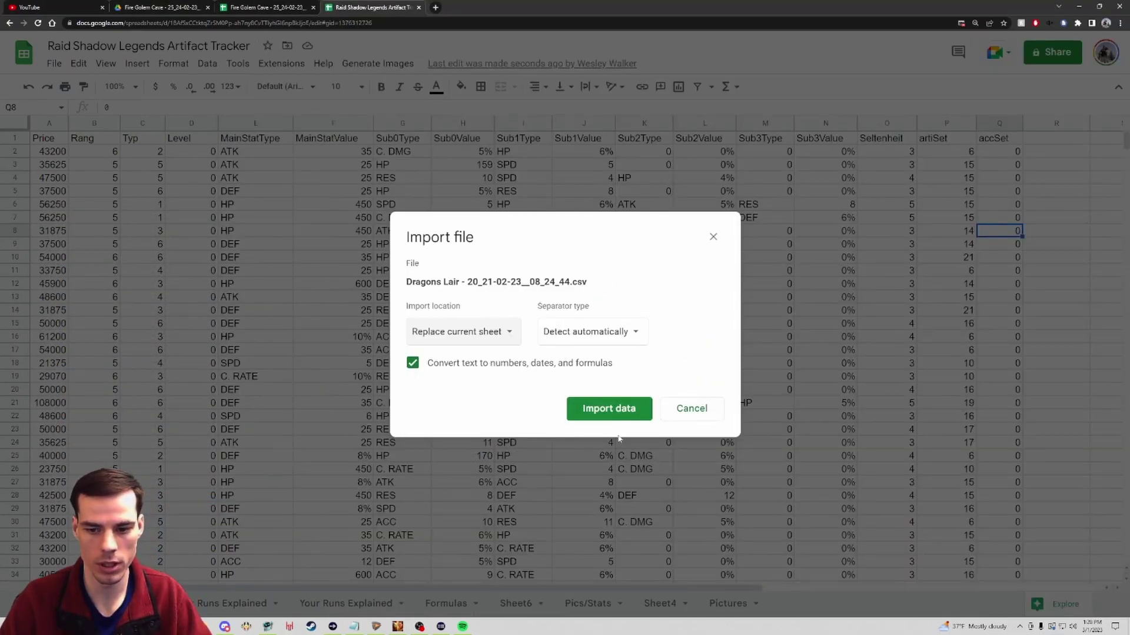
{"action": "left_click", "coordinate": [609, 409]}
{"action": "left_click_drag", "start_coordinate": [950, 151], "coordinate": [960, 206]}
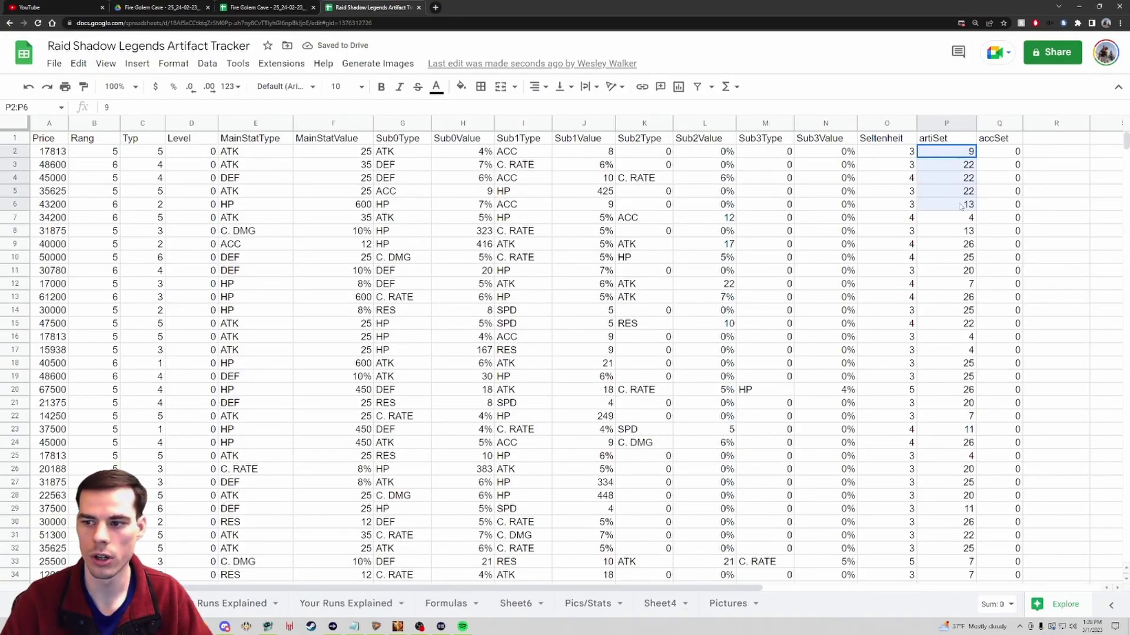
{"action": "left_click", "coordinate": [945, 152]}
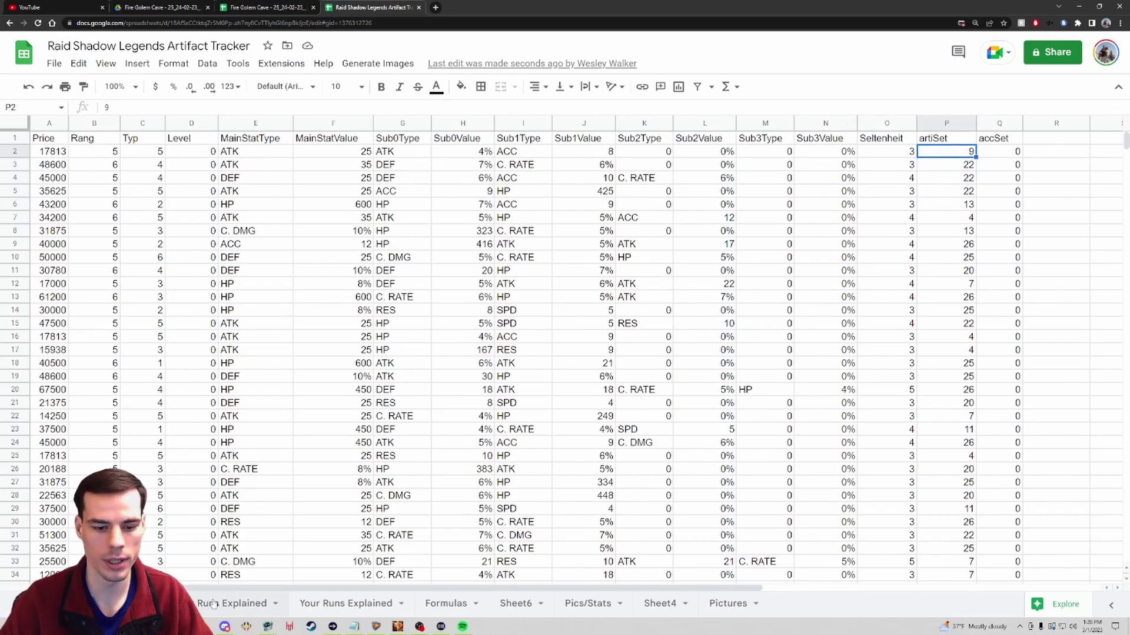
{"action": "left_click", "coordinate": [346, 604]}
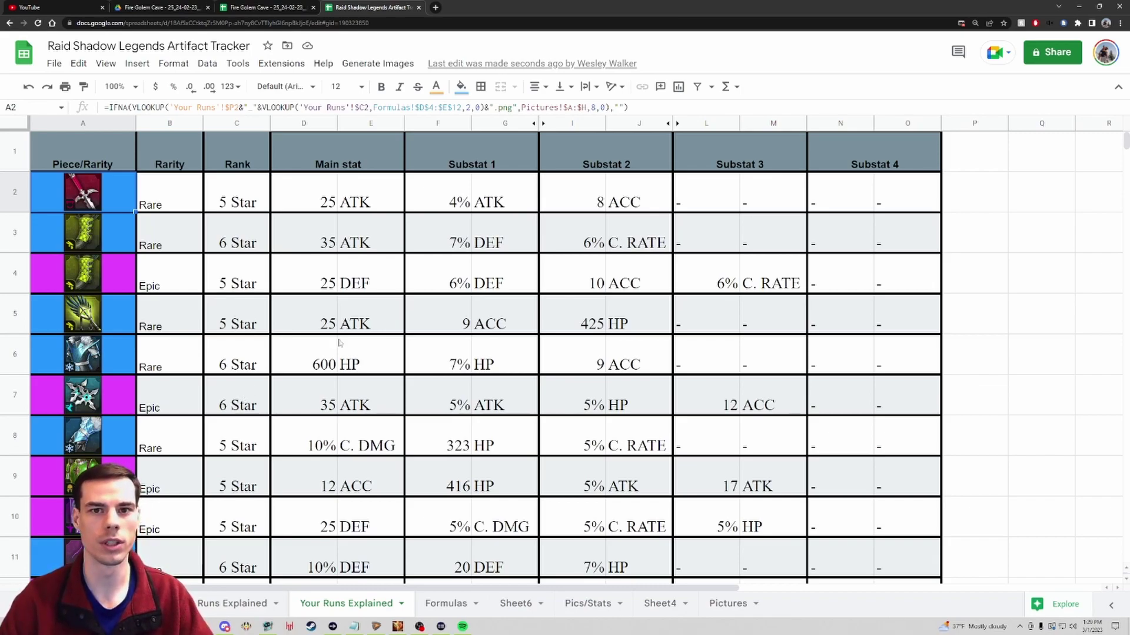
{"action": "scroll", "coordinate": [386, 340], "scroll_direction": "down", "scroll_amount": 2}
{"action": "scroll", "coordinate": [385, 340], "scroll_direction": "down", "scroll_amount": 3}
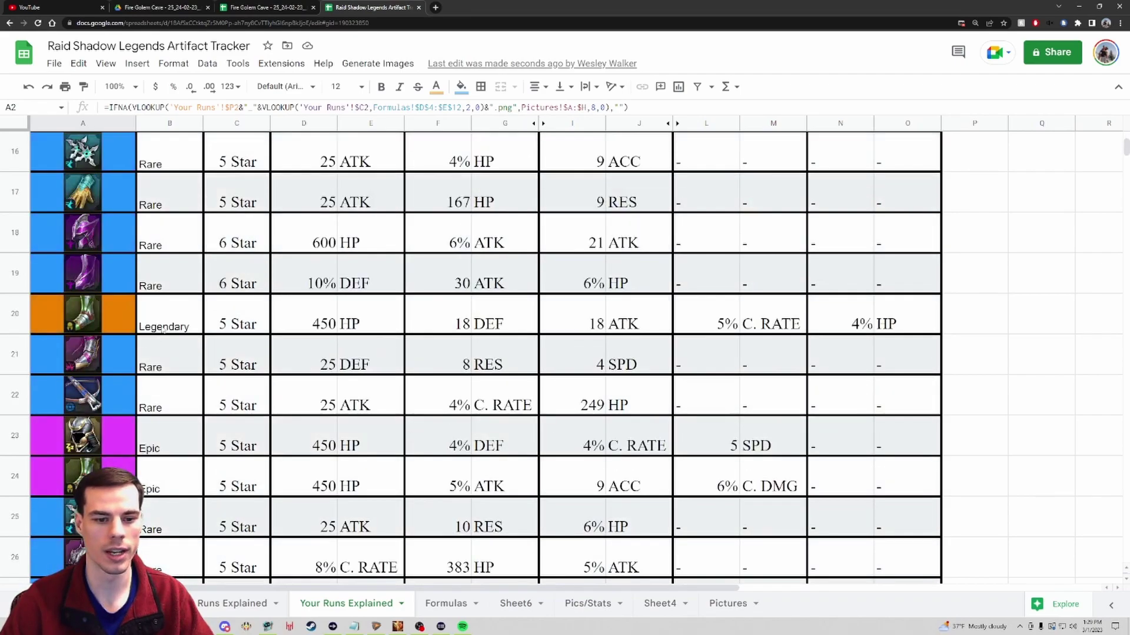
{"action": "left_click", "coordinate": [162, 332]}
{"action": "scroll", "coordinate": [163, 335], "scroll_direction": "down", "scroll_amount": 8}
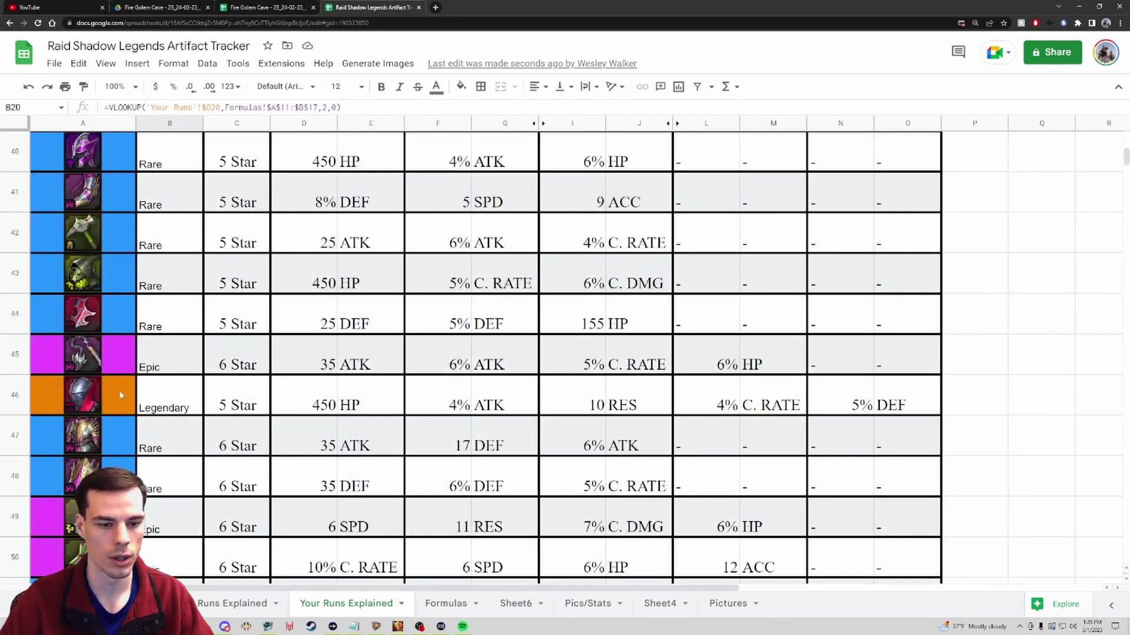
{"action": "scroll", "coordinate": [170, 404], "scroll_direction": "down", "scroll_amount": 1}
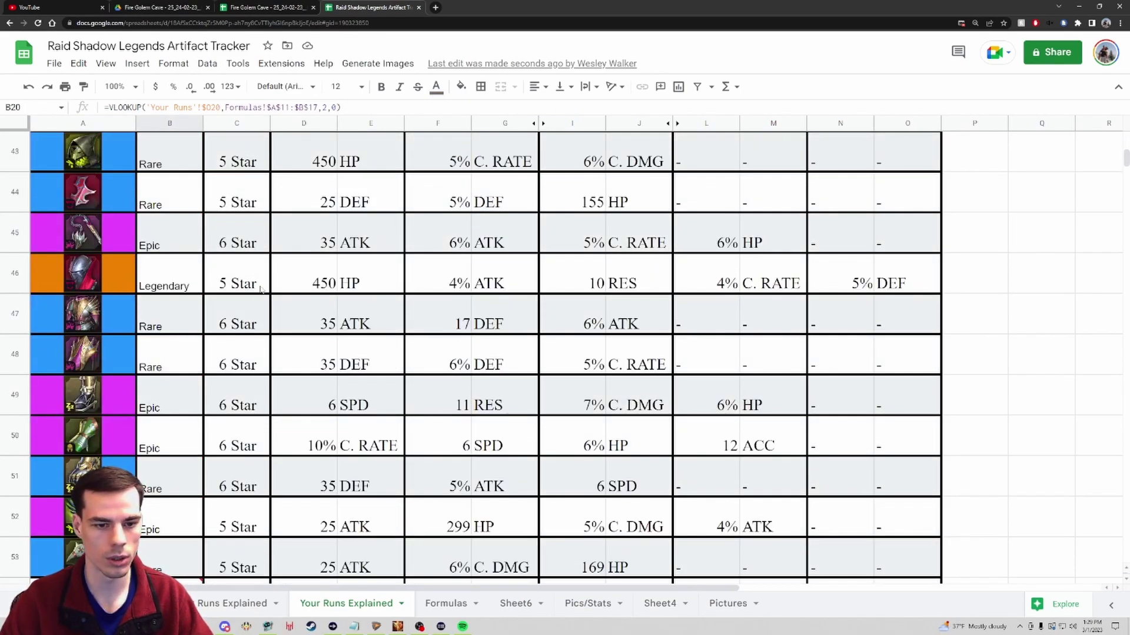
{"action": "left_click", "coordinate": [261, 288]}
{"action": "scroll", "coordinate": [165, 481], "scroll_direction": "up", "scroll_amount": 6}
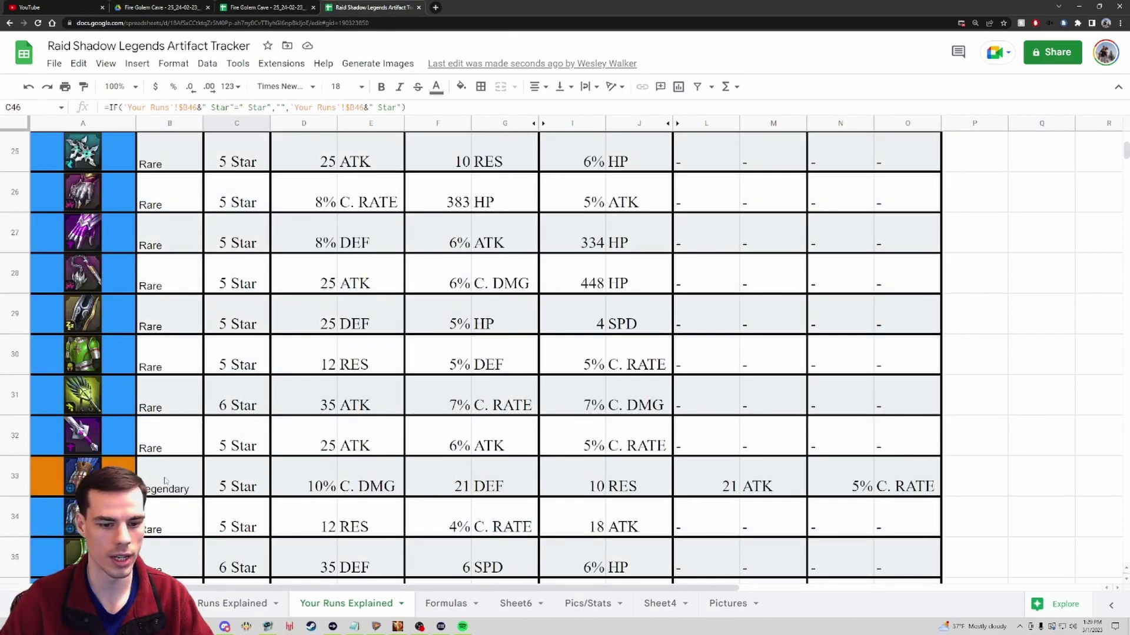
{"action": "left_click", "coordinate": [333, 473]}
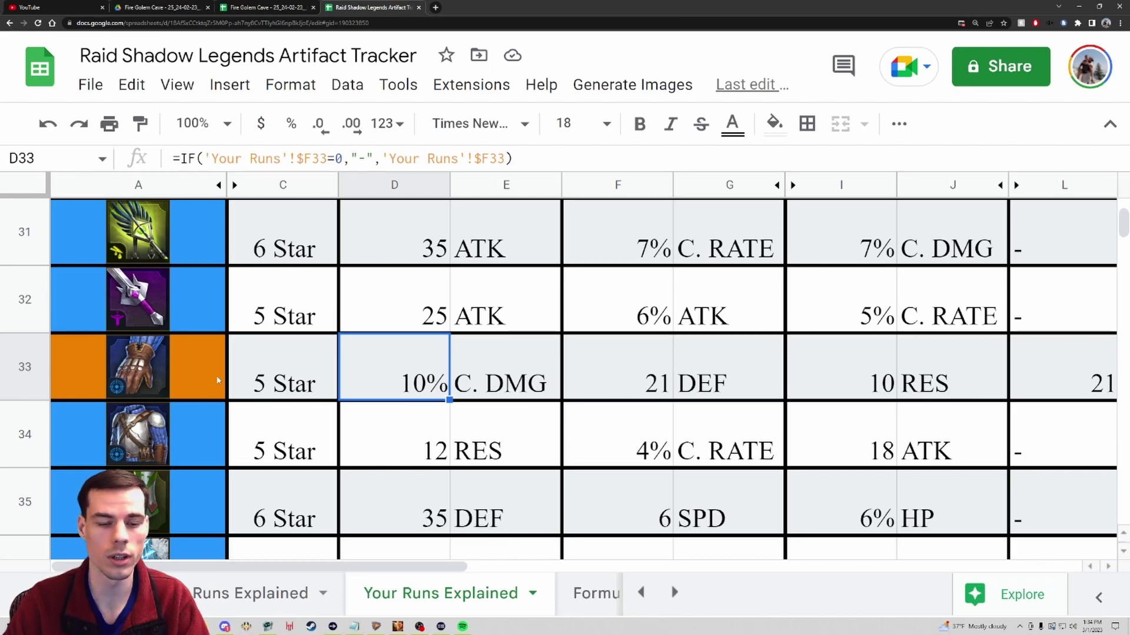
{"action": "left_click", "coordinate": [190, 372]}
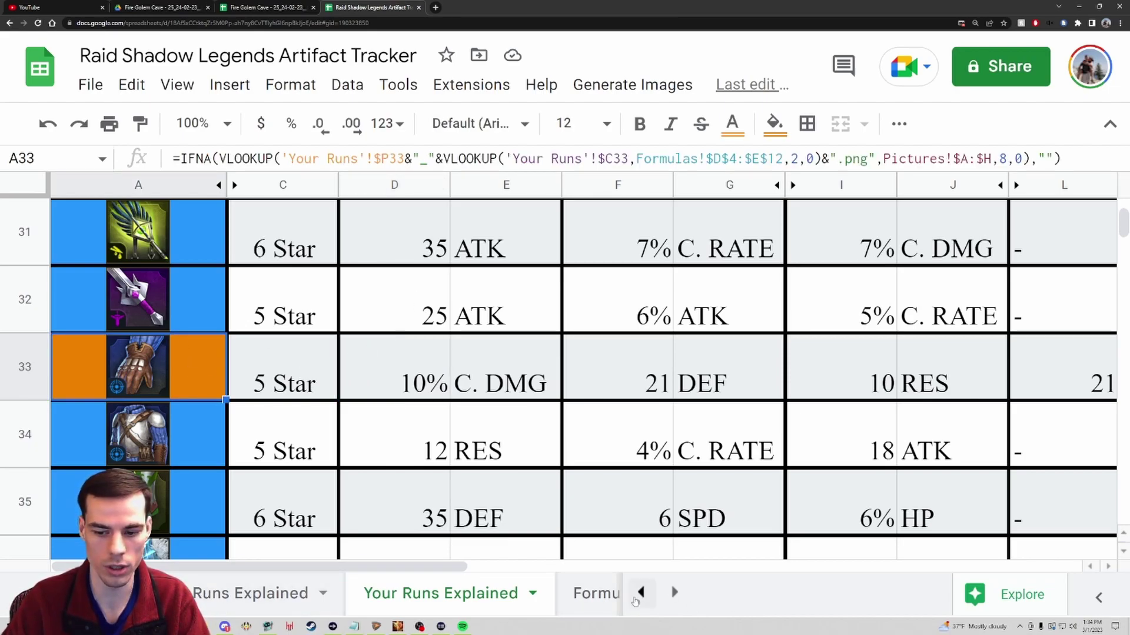
{"action": "left_click", "coordinate": [640, 592]}
{"action": "left_click", "coordinate": [203, 593]}
{"action": "scroll", "coordinate": [99, 353], "scroll_direction": "down", "scroll_amount": 8}
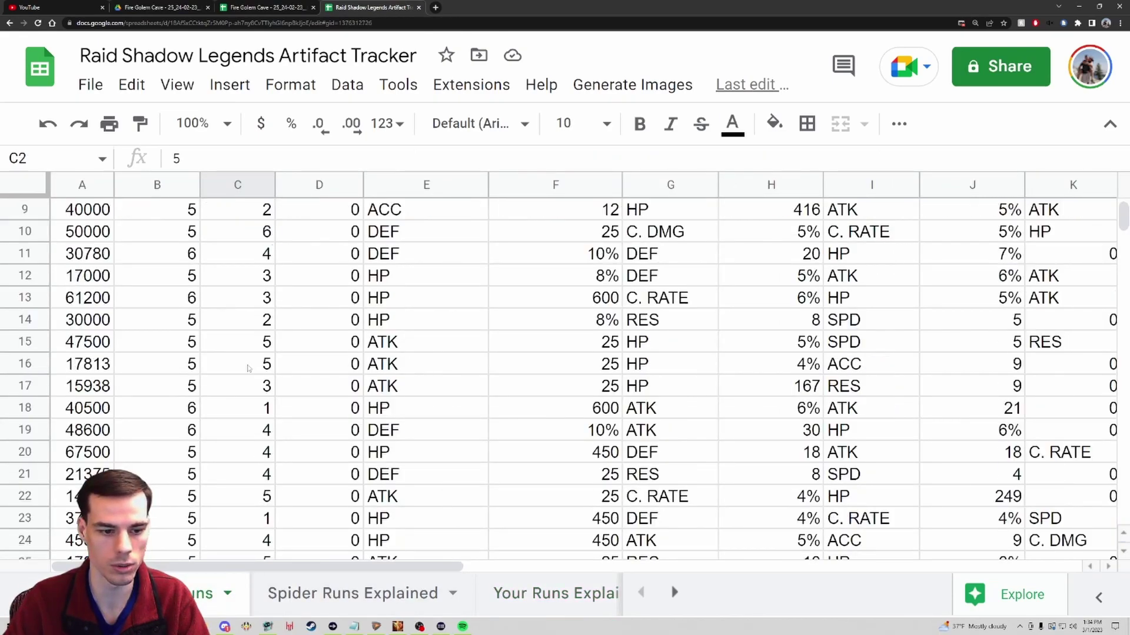
Select the row 33 artifact priced 25500 and scroll across its raw stats
{"action": "left_click", "coordinate": [99, 366]}
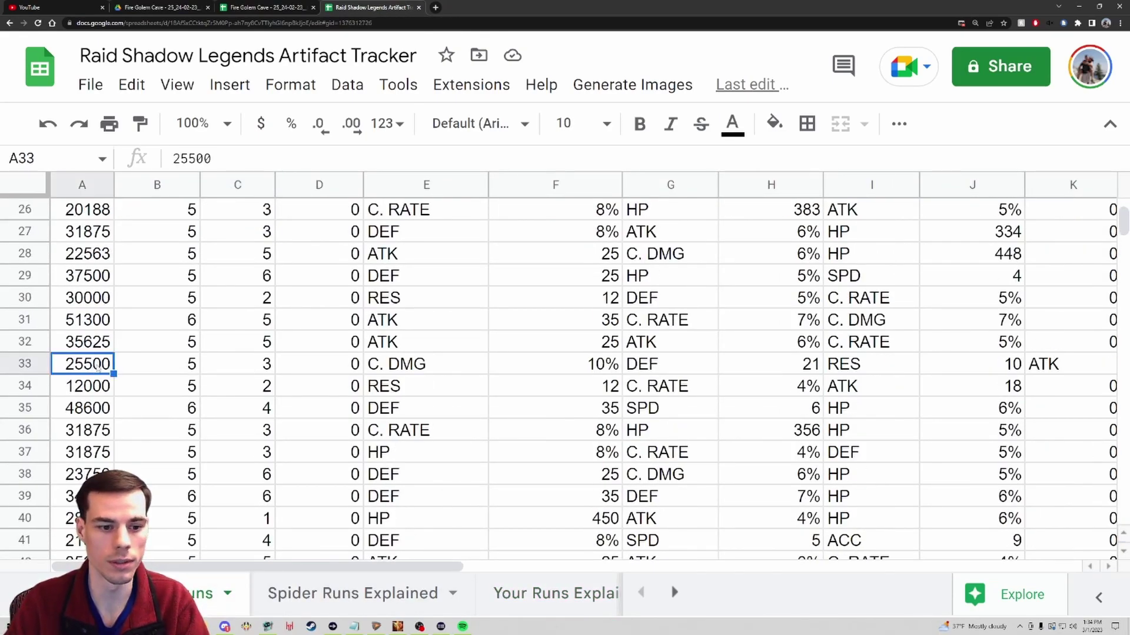
{"action": "left_click", "coordinate": [29, 366]}
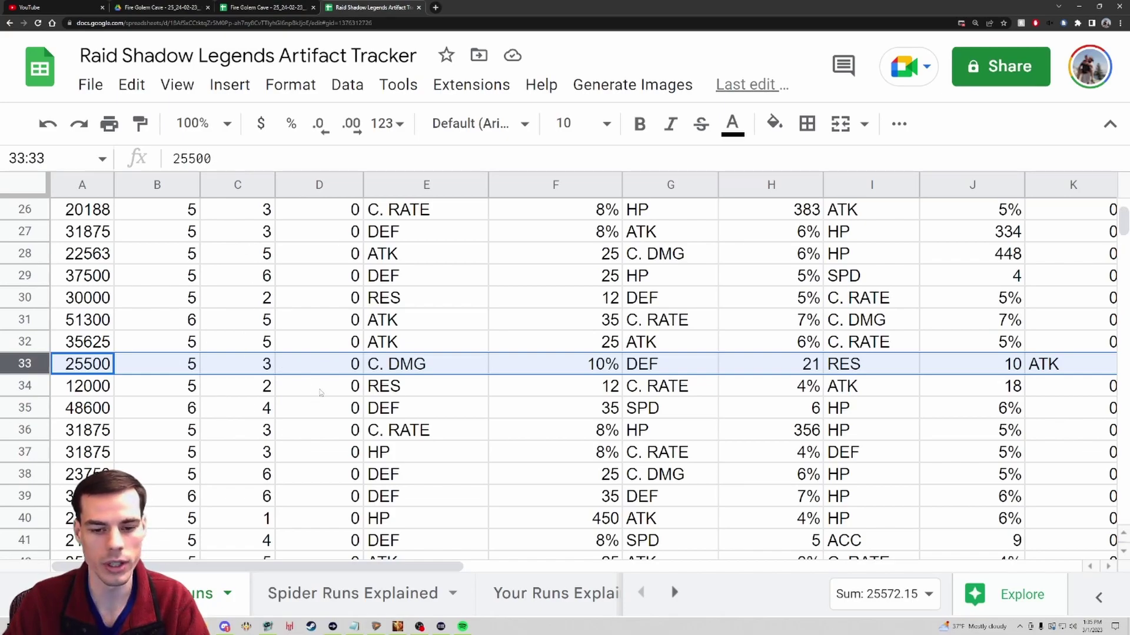
{"action": "left_click_drag", "start_coordinate": [400, 566], "coordinate": [736, 570]}
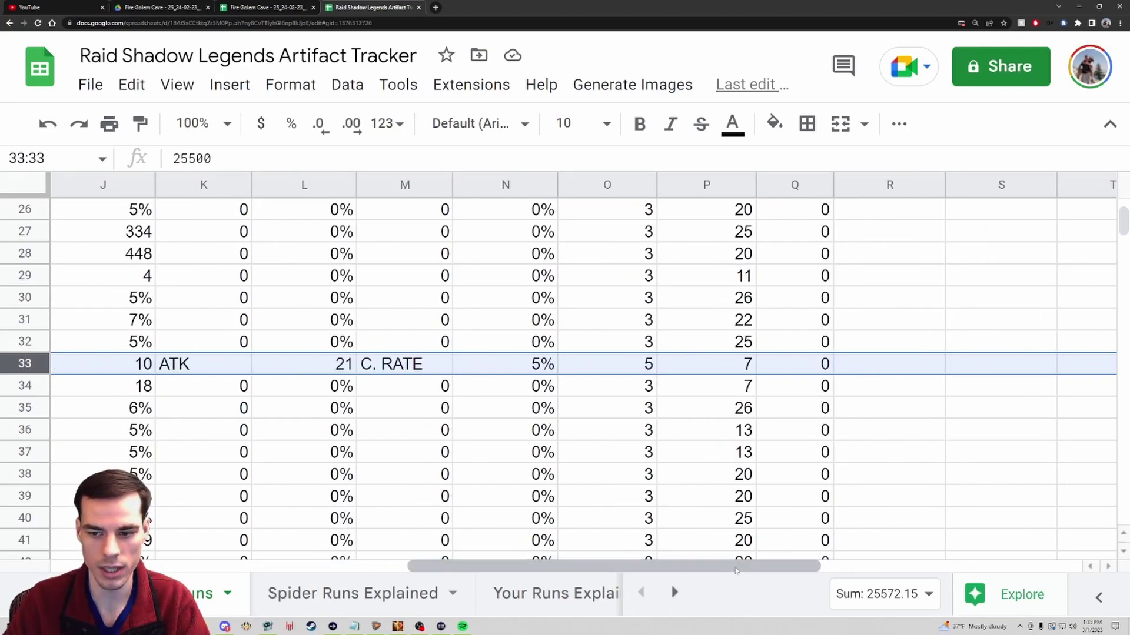
{"action": "scroll", "coordinate": [697, 378], "scroll_direction": "up", "scroll_amount": 8}
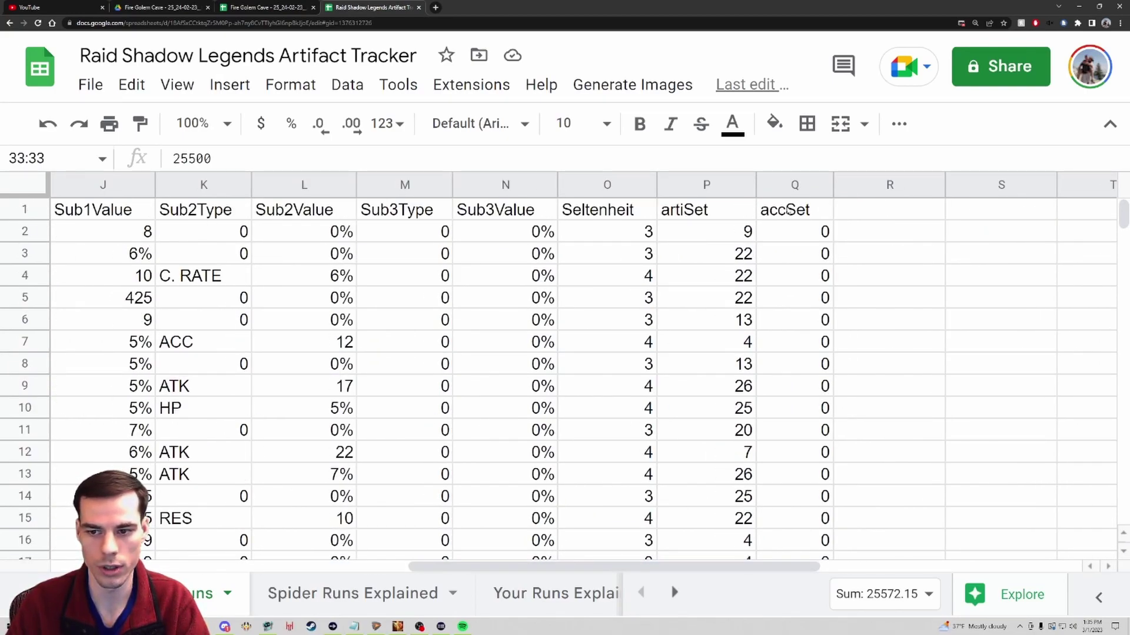
Compare the stat headers J1:Q1 with row 33's values, then go to Your Runs Explained
{"action": "left_click_drag", "start_coordinate": [788, 210], "coordinate": [53, 216]}
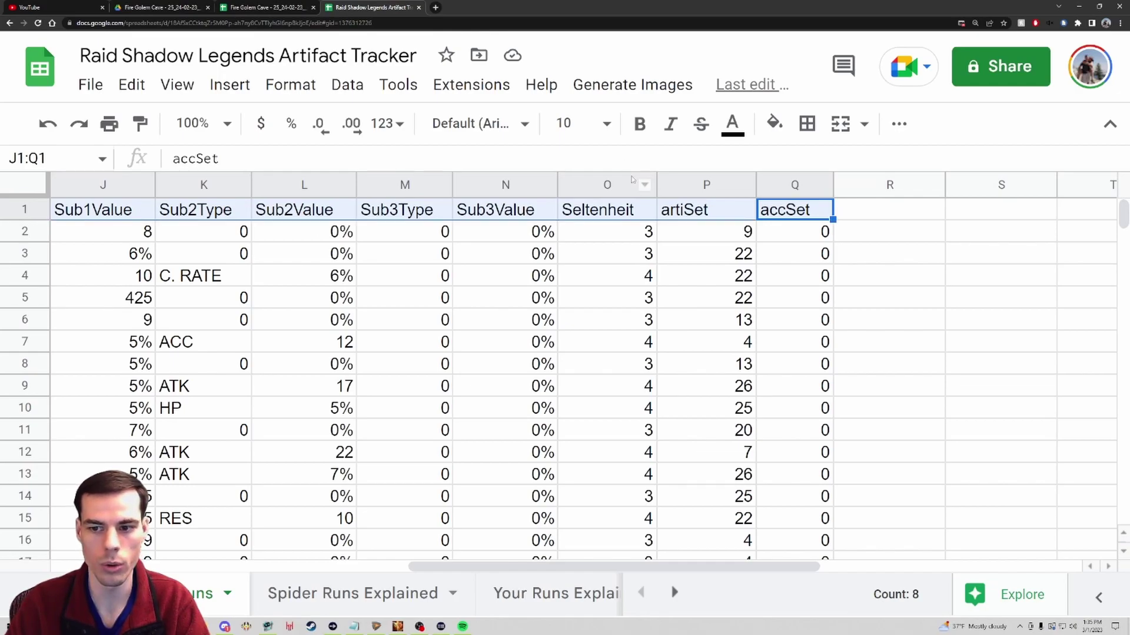
{"action": "scroll", "coordinate": [679, 441], "scroll_direction": "down", "scroll_amount": 8}
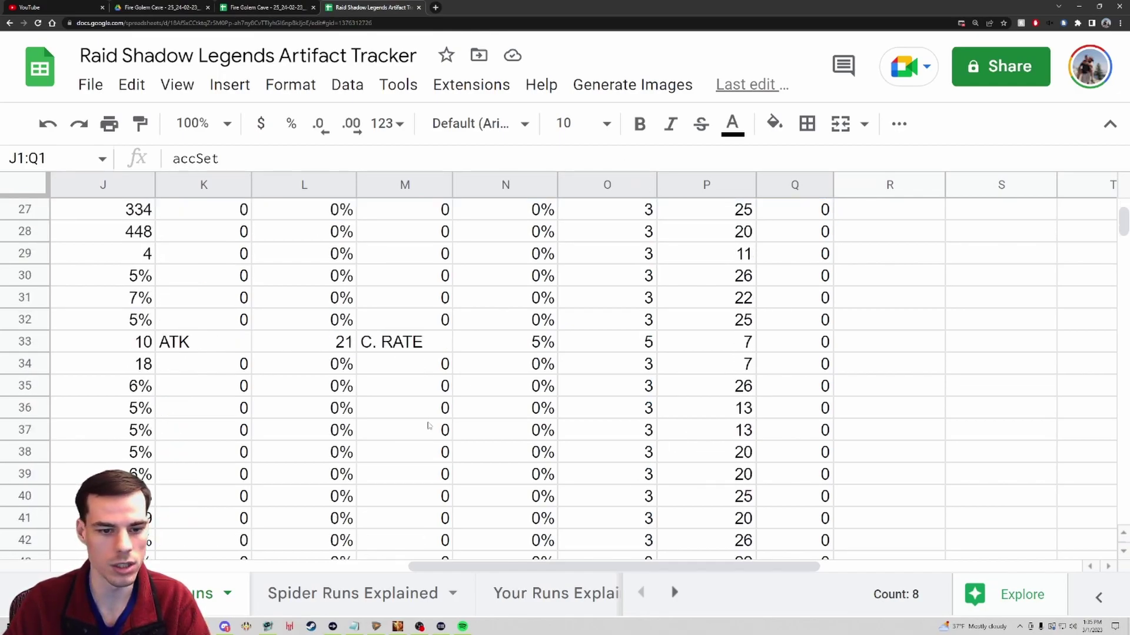
{"action": "left_click_drag", "start_coordinate": [812, 343], "coordinate": [97, 348]}
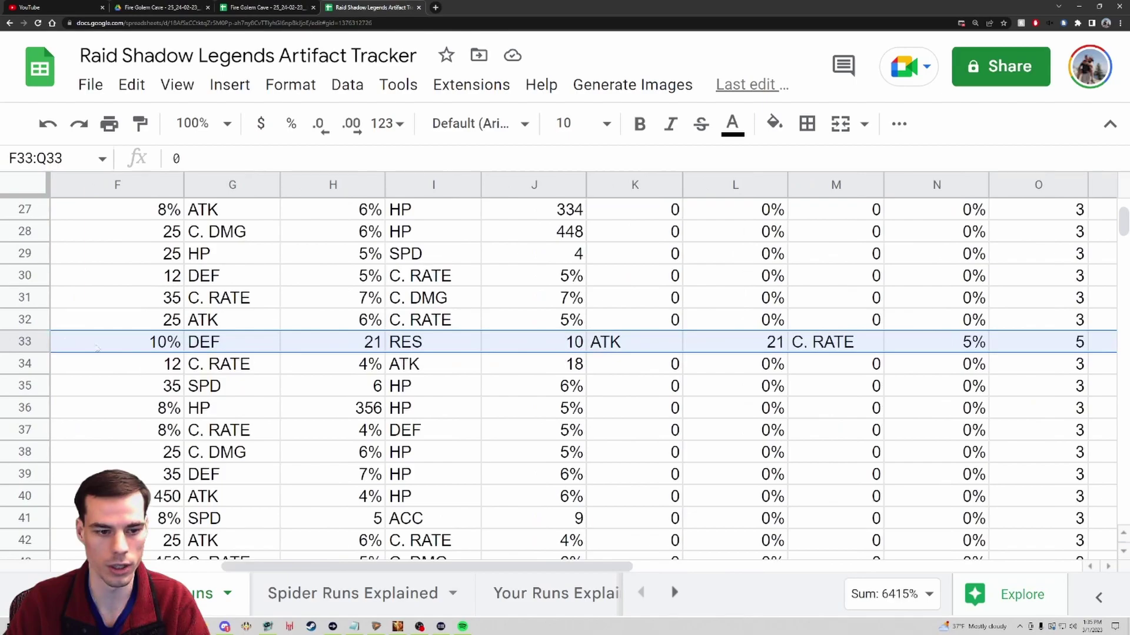
{"action": "left_click", "coordinate": [562, 597]}
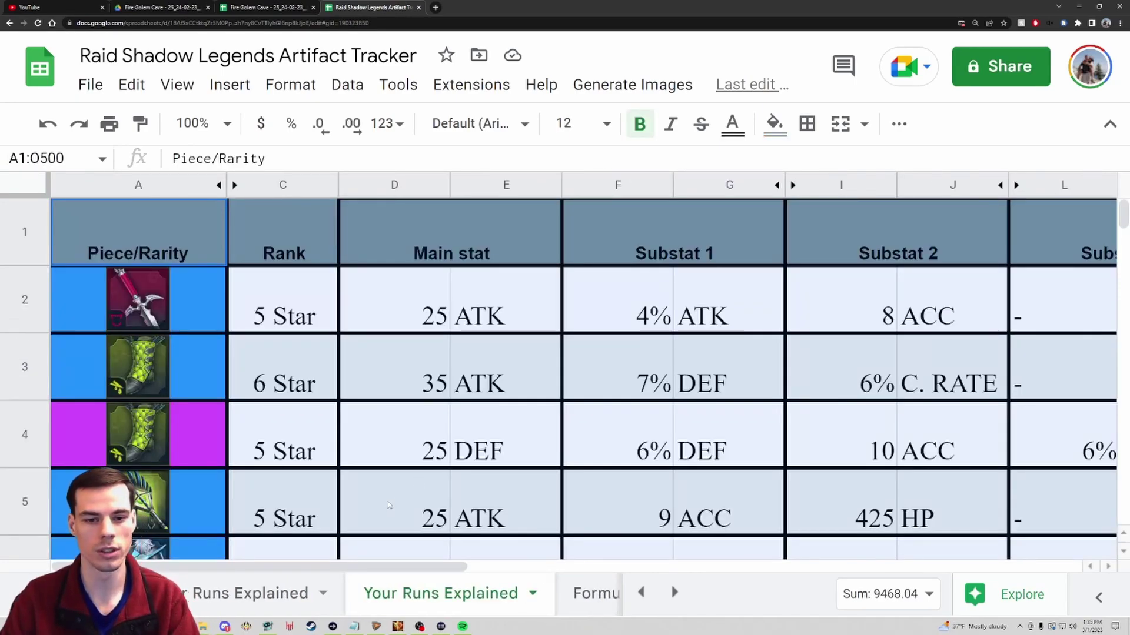
Zoom the browser page out so more sheet columns fit on screen
{"action": "left_click", "coordinate": [391, 371]}
{"action": "left_click", "coordinate": [1120, 23]}
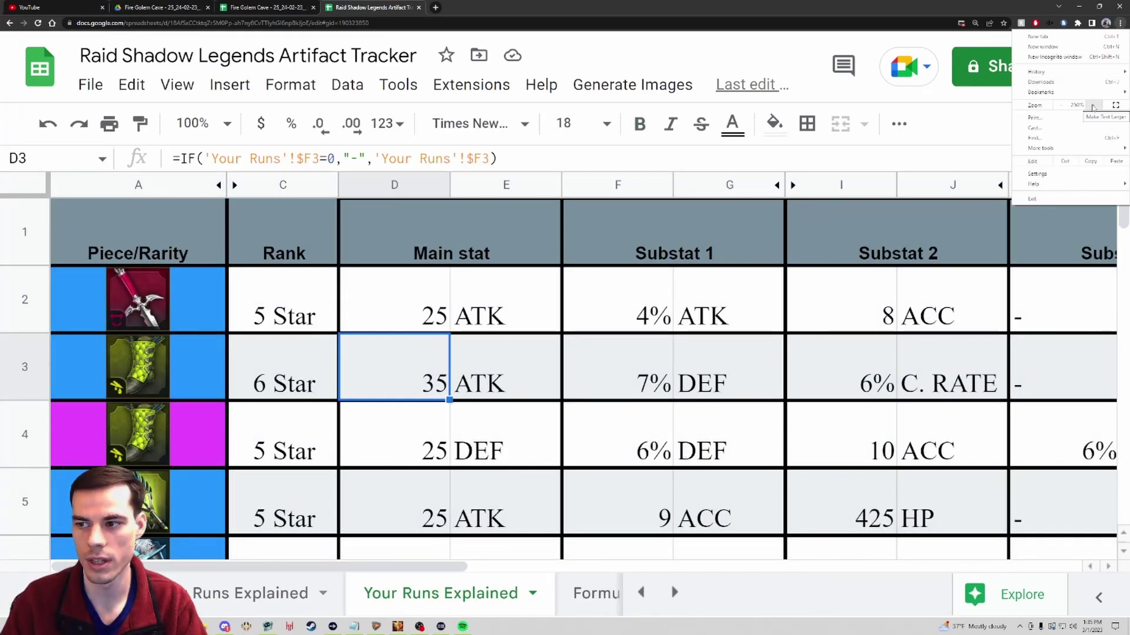
{"action": "left_click", "coordinate": [1062, 106]}
{"action": "left_click", "coordinate": [1062, 106]}
{"action": "left_click", "coordinate": [664, 374]}
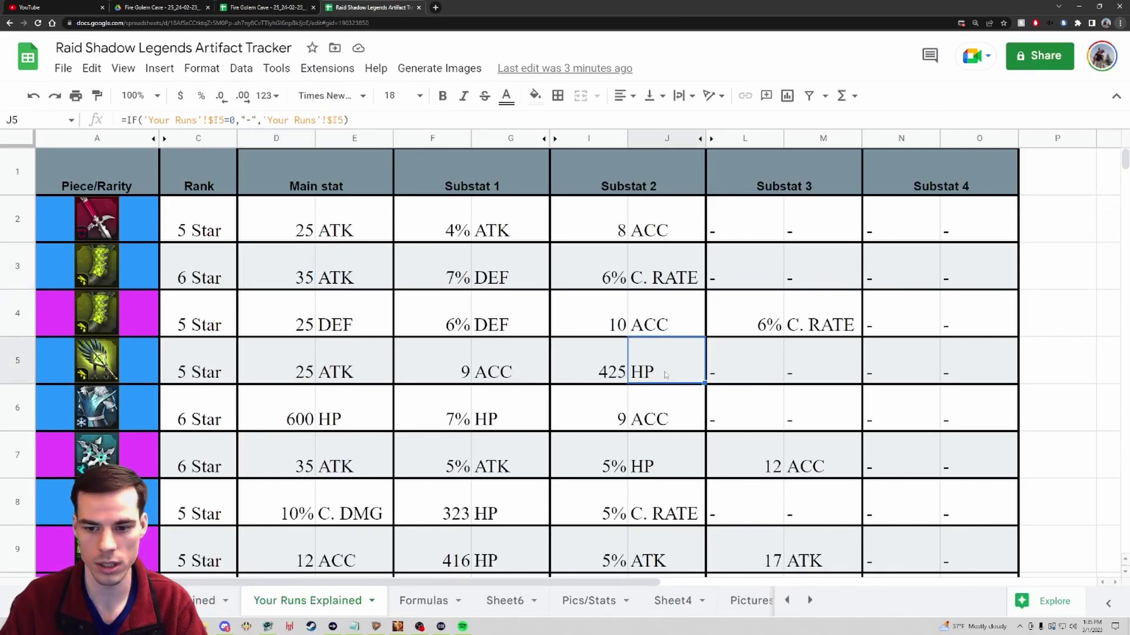
Jump to the top of the raw data sheet and open the File menu
{"action": "scroll", "coordinate": [373, 365], "scroll_direction": "down", "scroll_amount": 10}
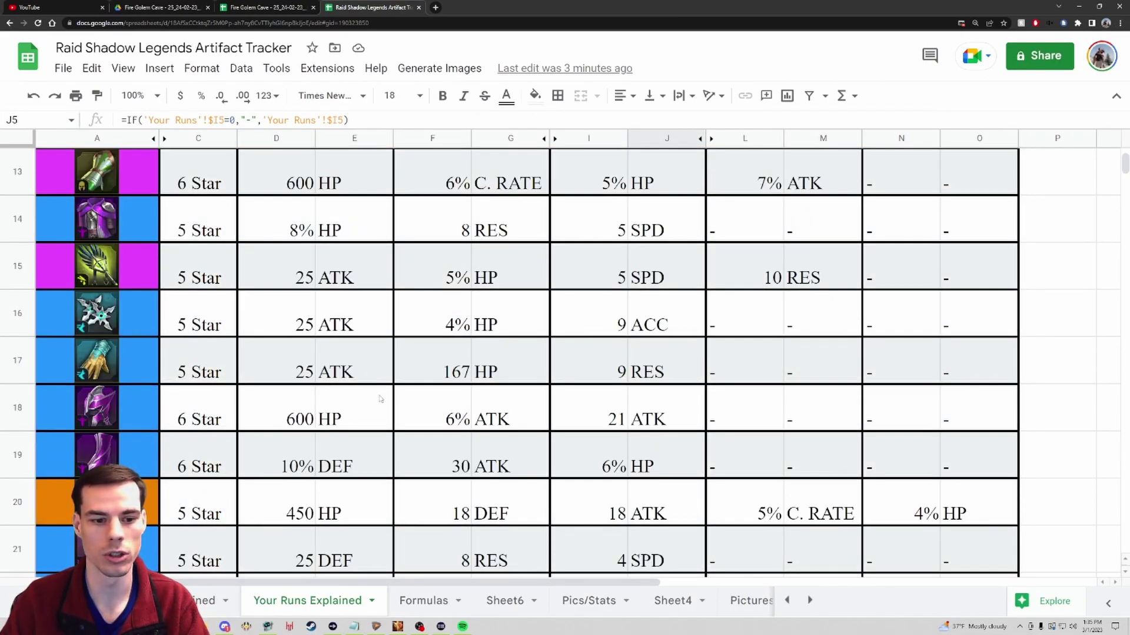
{"action": "scroll", "coordinate": [380, 399], "scroll_direction": "down", "scroll_amount": 12}
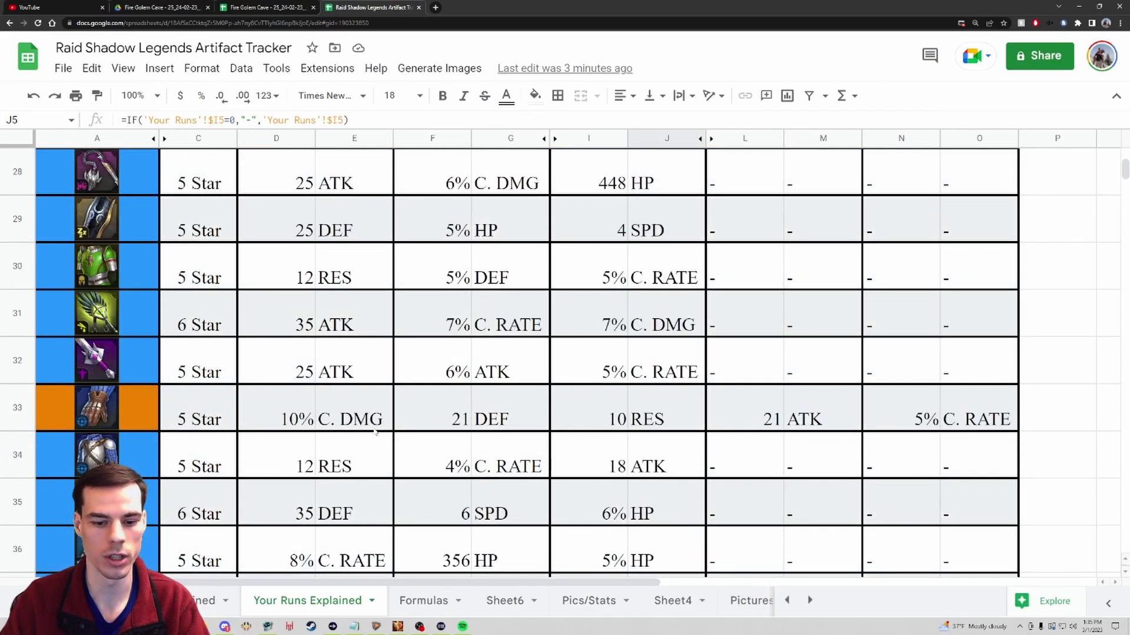
{"action": "scroll", "coordinate": [375, 432], "scroll_direction": "up", "scroll_amount": 4}
{"action": "key", "text": "ctrl+Home"}
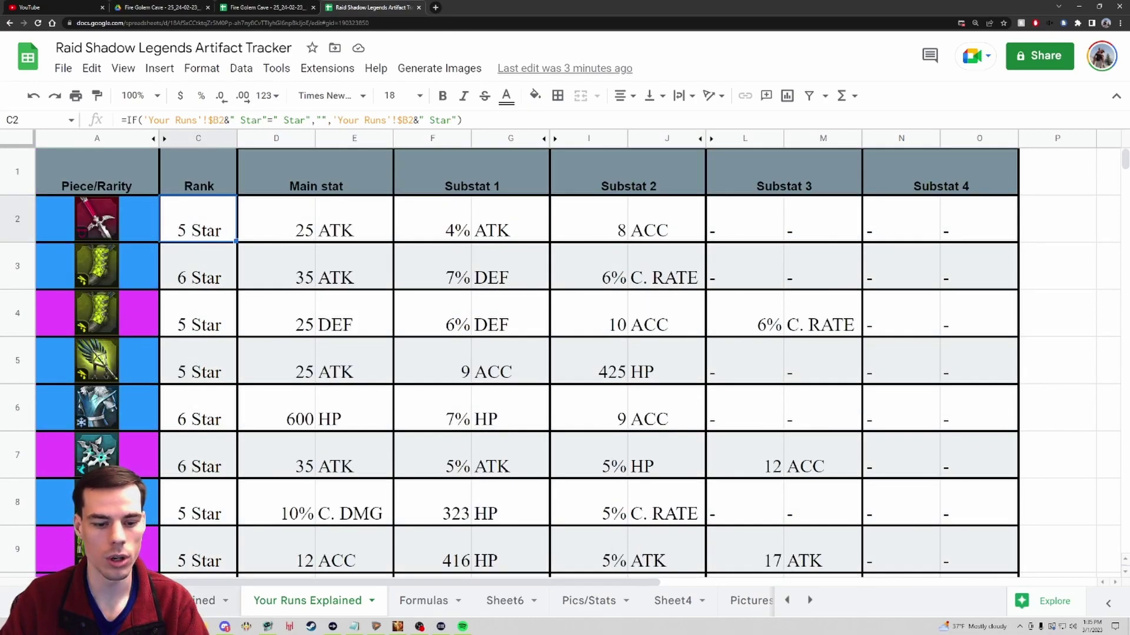
{"action": "left_click", "coordinate": [786, 601]}
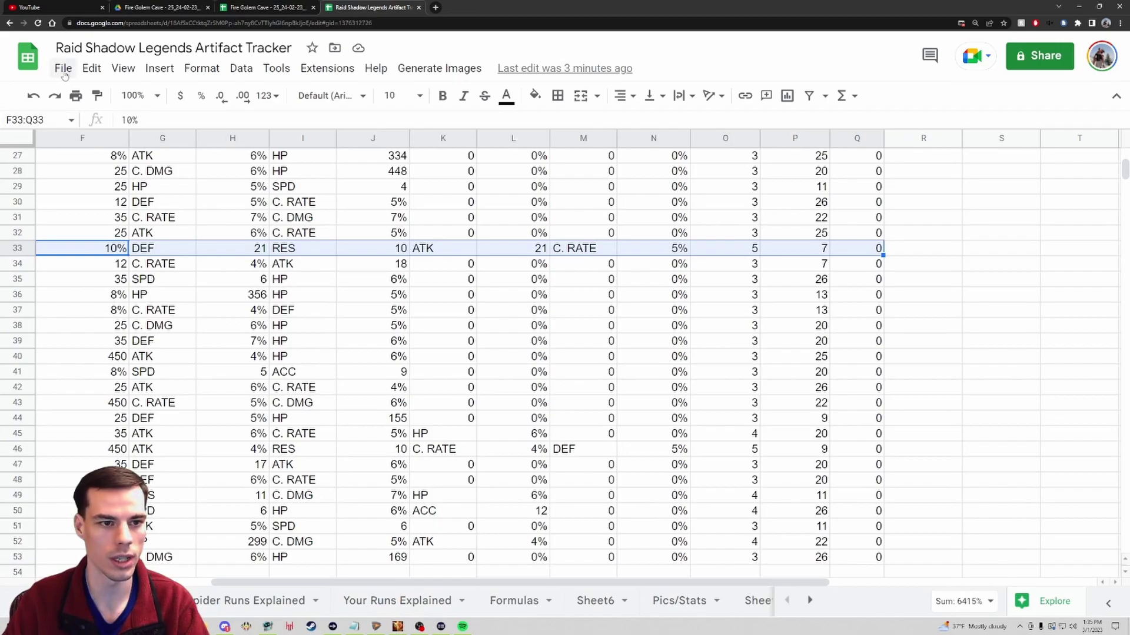
{"action": "left_click", "coordinate": [64, 69]}
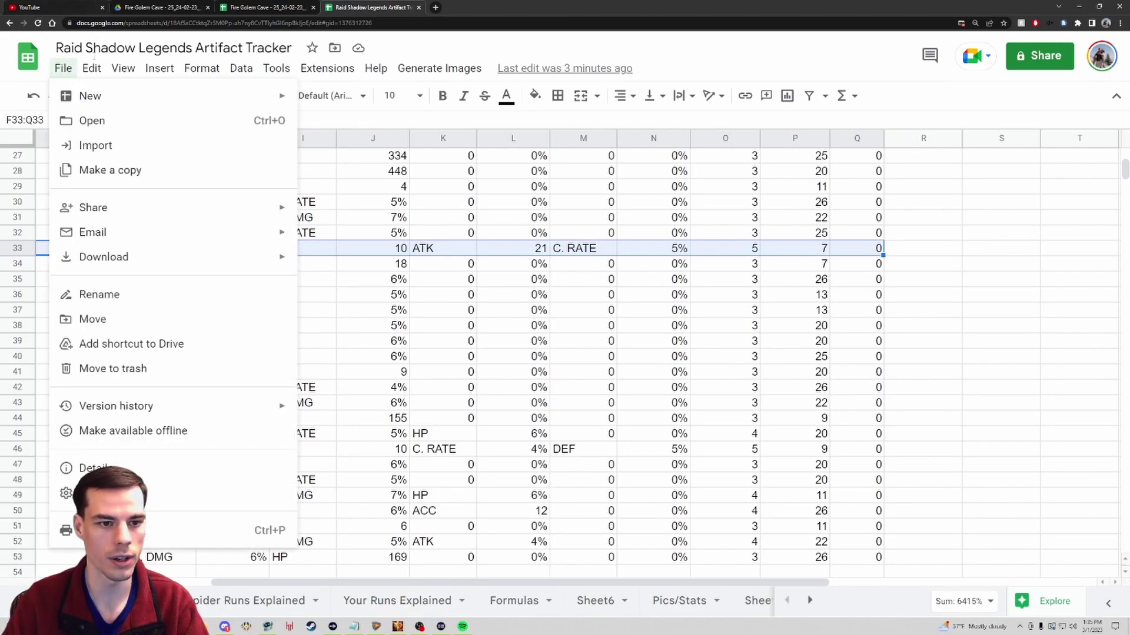
Upload Fire Golem Cave - 24_23-02-23__14_44_14.csv from LogArtifactData through File > Import
{"action": "mouse_move", "coordinate": [91, 69]}
{"action": "key", "text": "Left"}
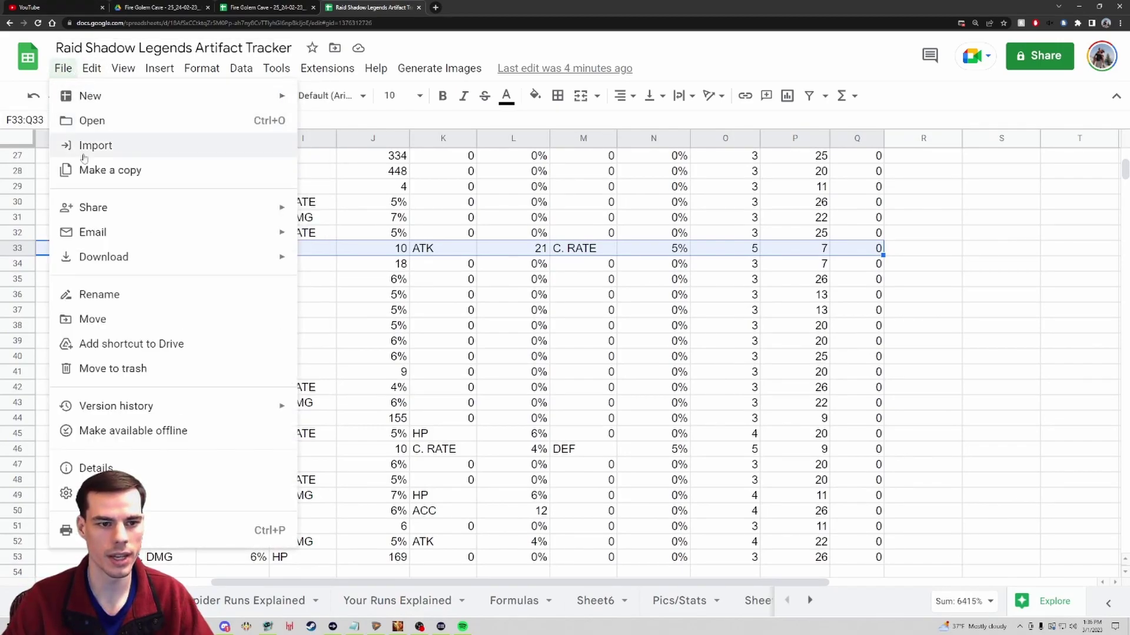
{"action": "left_click", "coordinate": [84, 154]}
{"action": "left_click", "coordinate": [476, 153]}
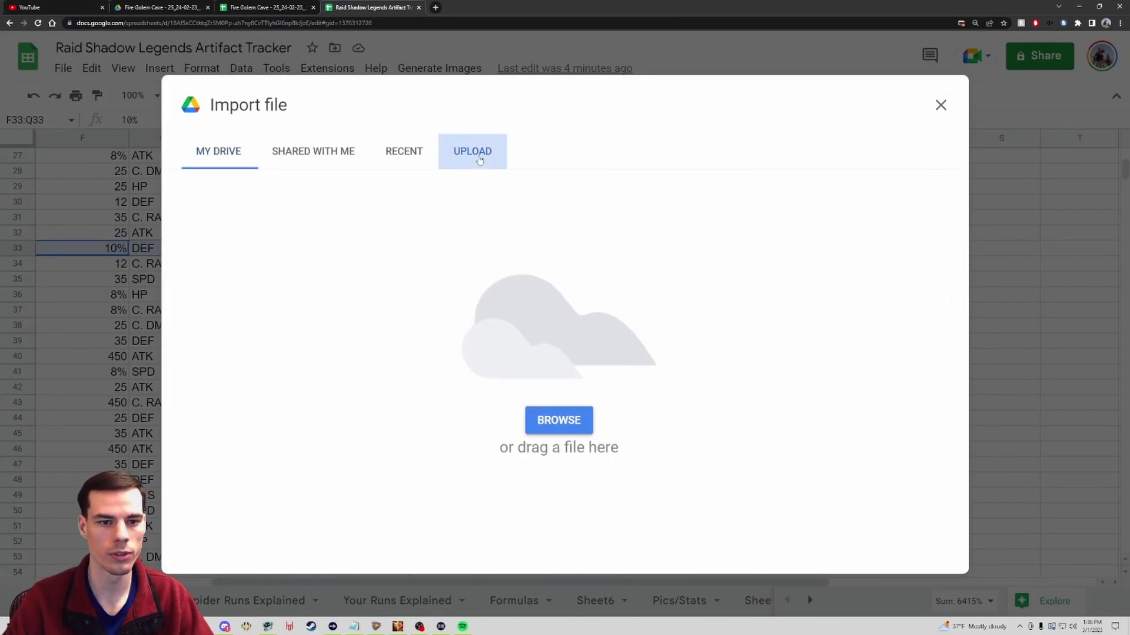
{"action": "left_click", "coordinate": [559, 420]}
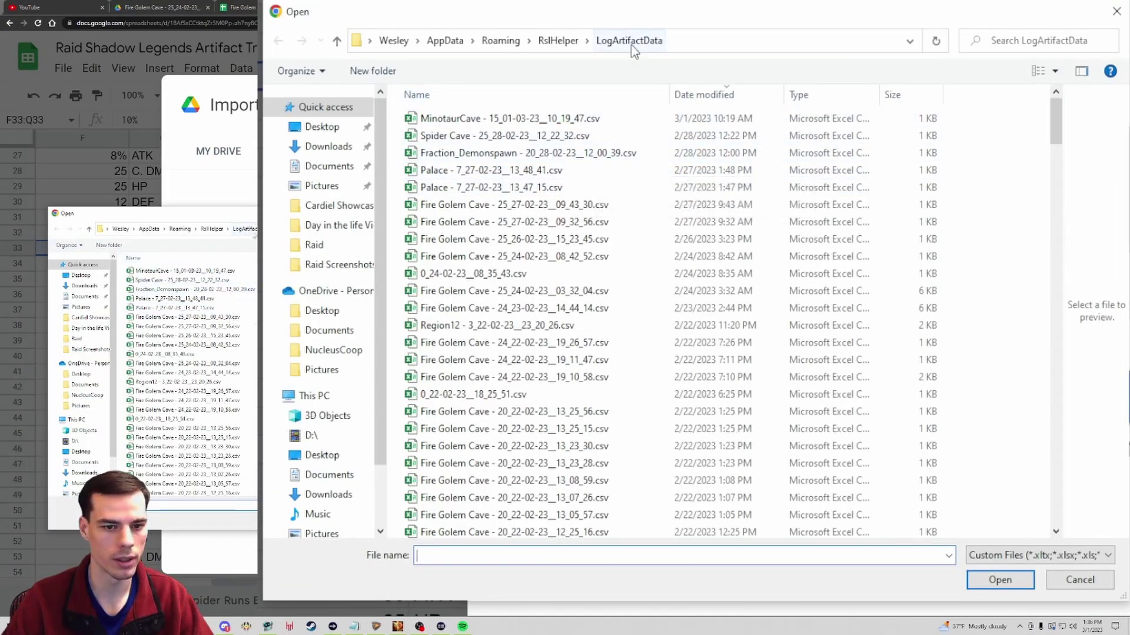
{"action": "left_click", "coordinate": [660, 260]}
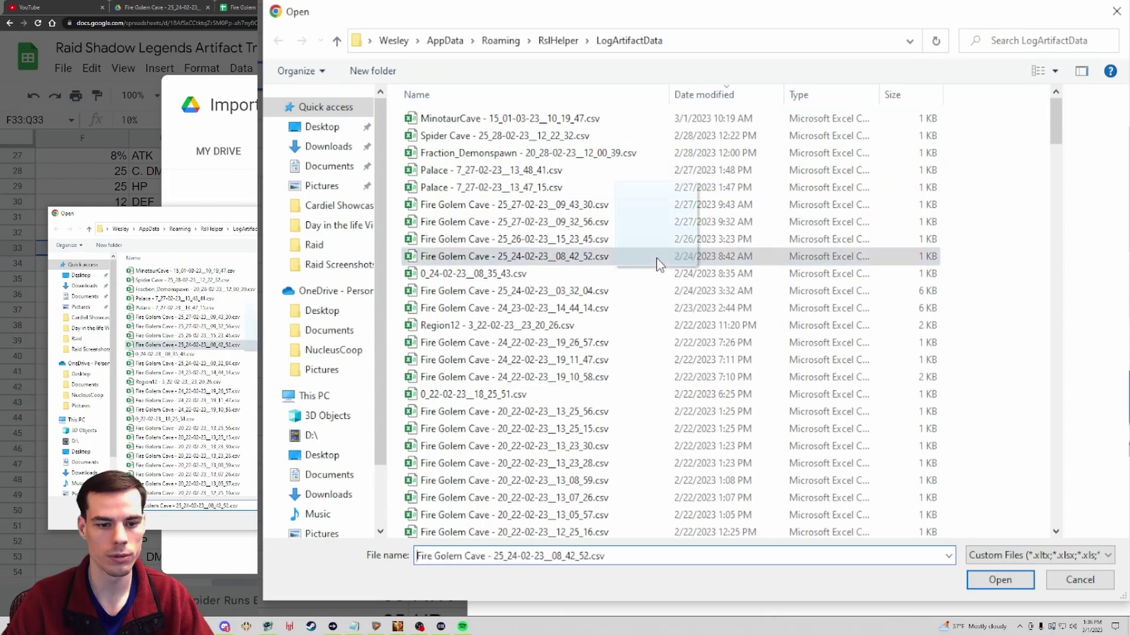
{"action": "left_click", "coordinate": [683, 309]}
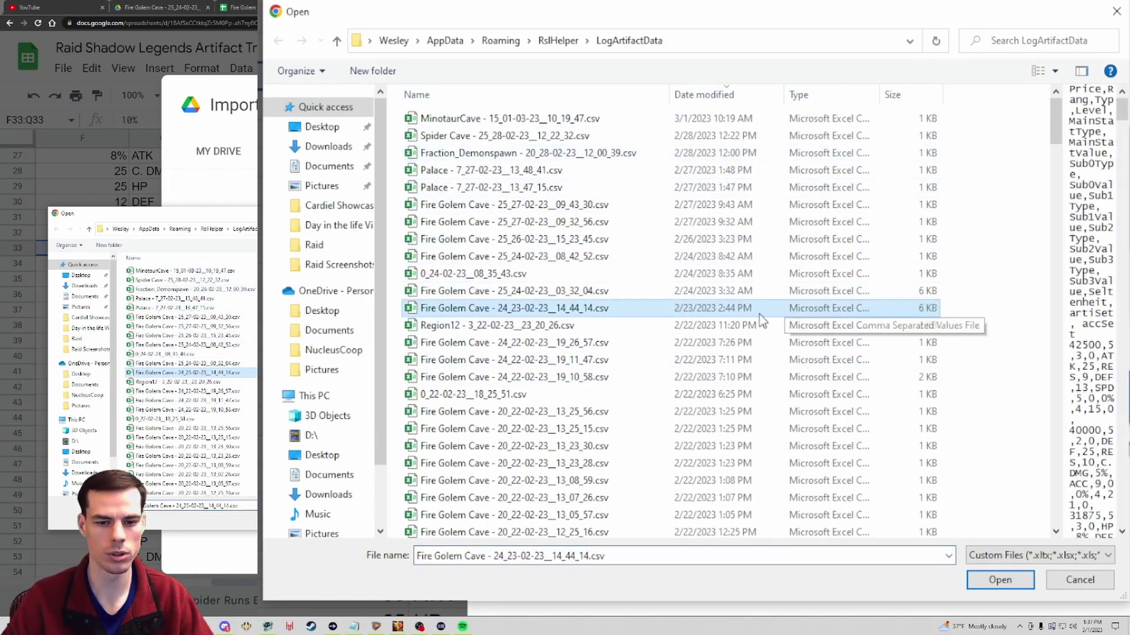
{"action": "left_click", "coordinate": [1000, 581]}
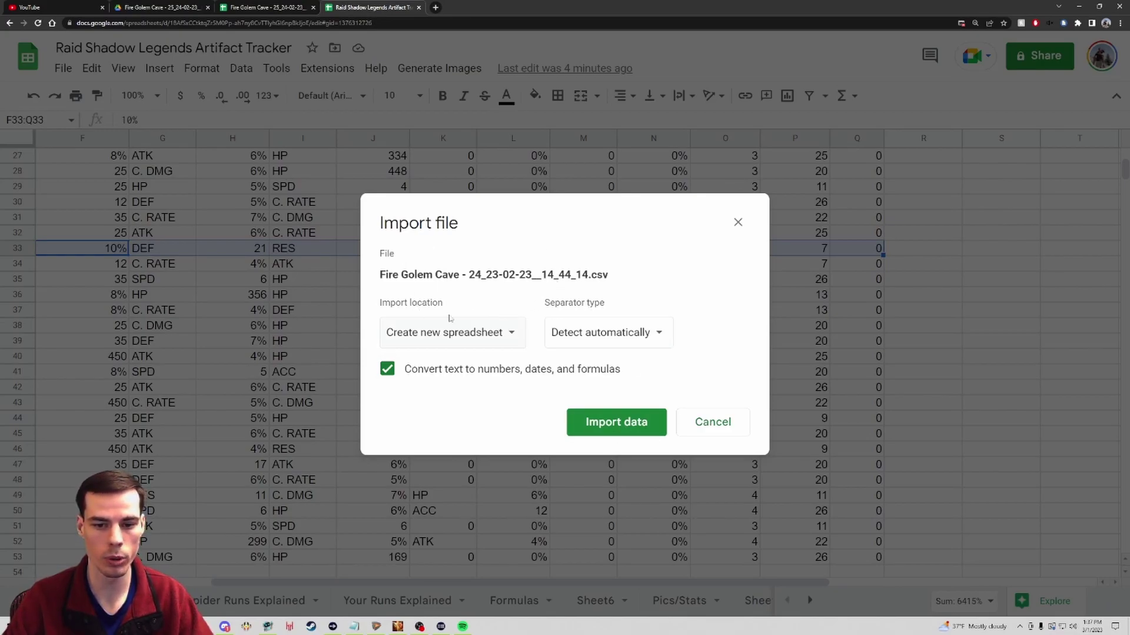
Import the Fire Golem Cave CSV with the location set to Replace current sheet
{"action": "left_click", "coordinate": [515, 334]}
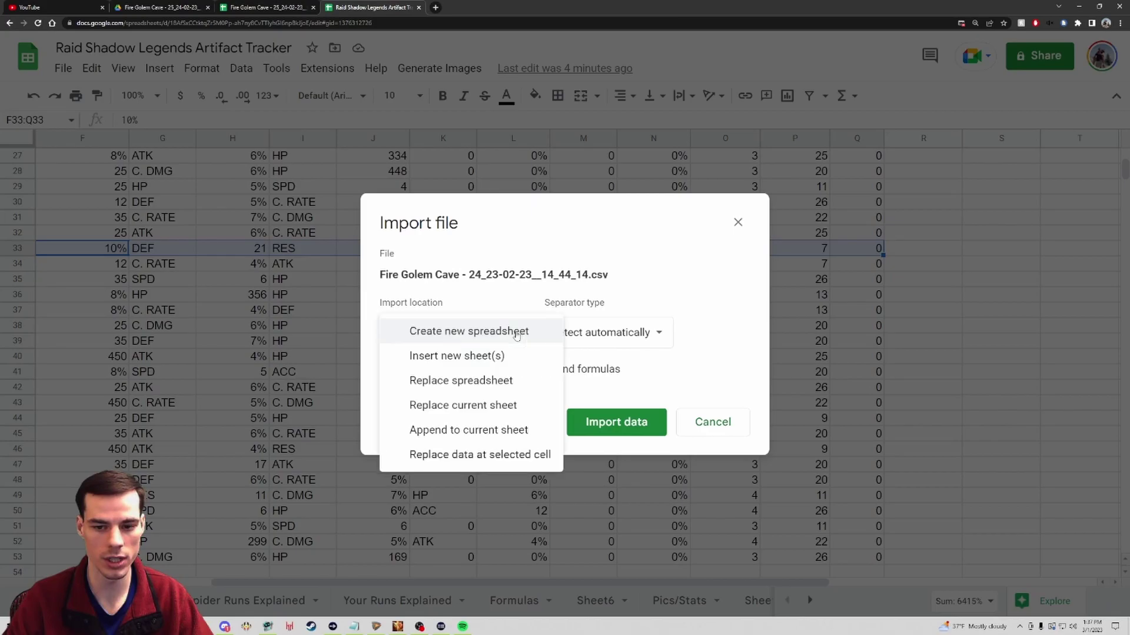
{"action": "left_click", "coordinate": [503, 407]}
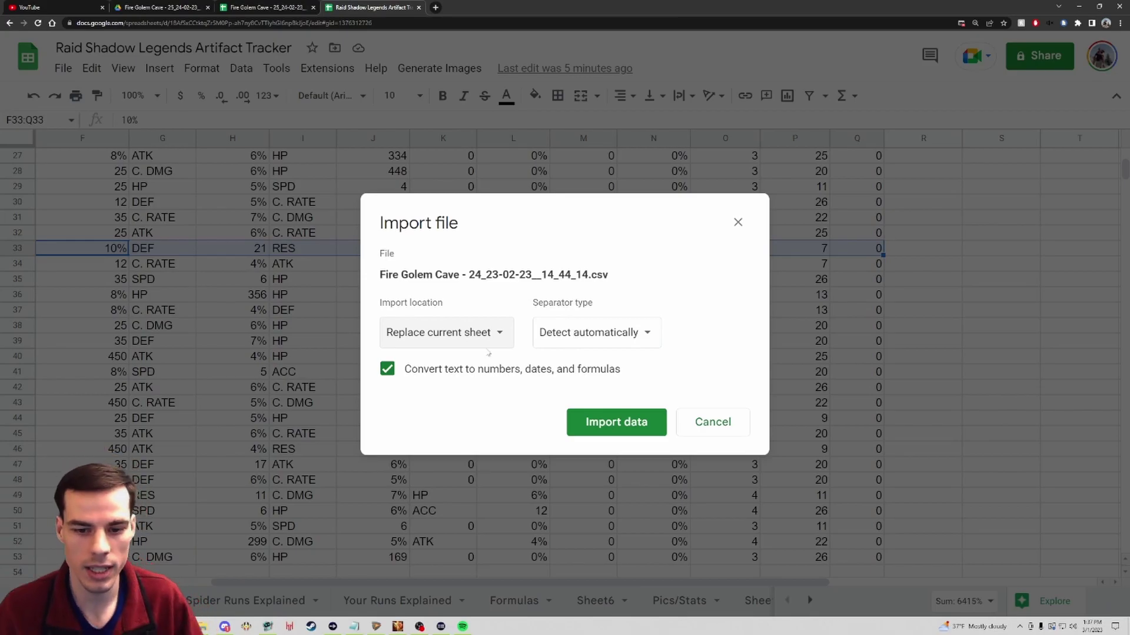
{"action": "left_click", "coordinate": [630, 433]}
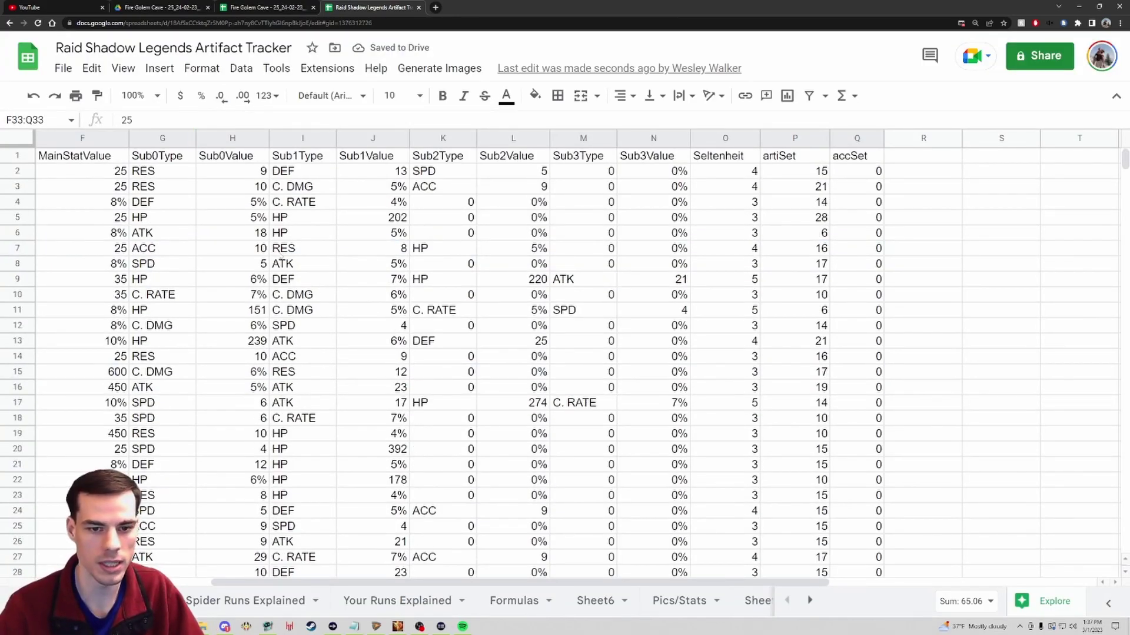
{"action": "left_click", "coordinate": [388, 601]}
{"action": "left_click", "coordinate": [290, 274]}
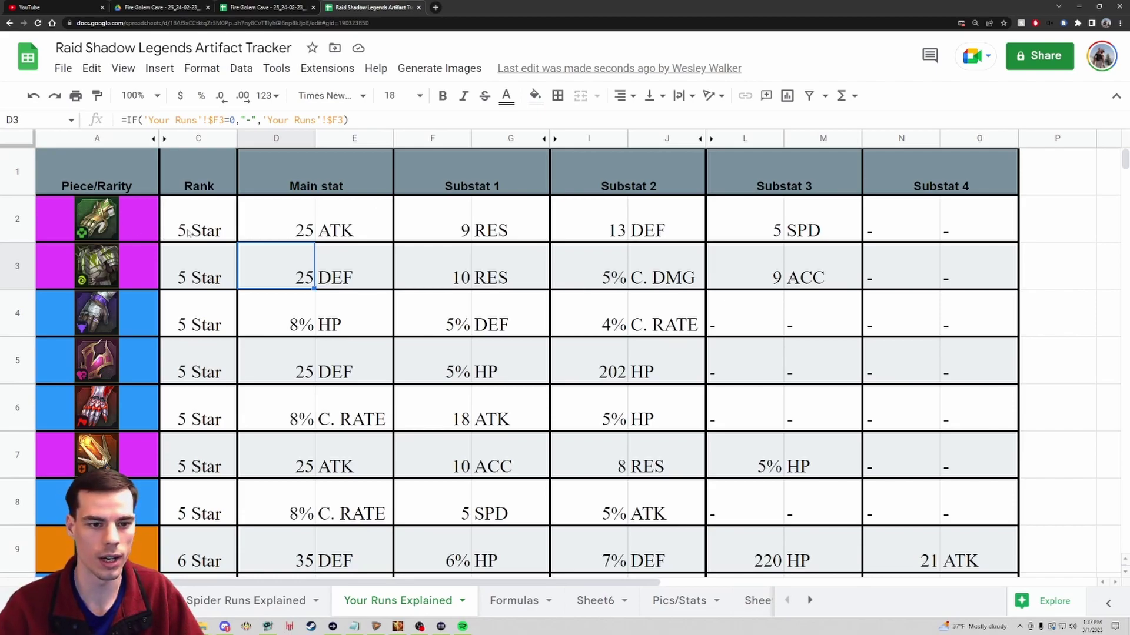
{"action": "left_click", "coordinate": [274, 234]}
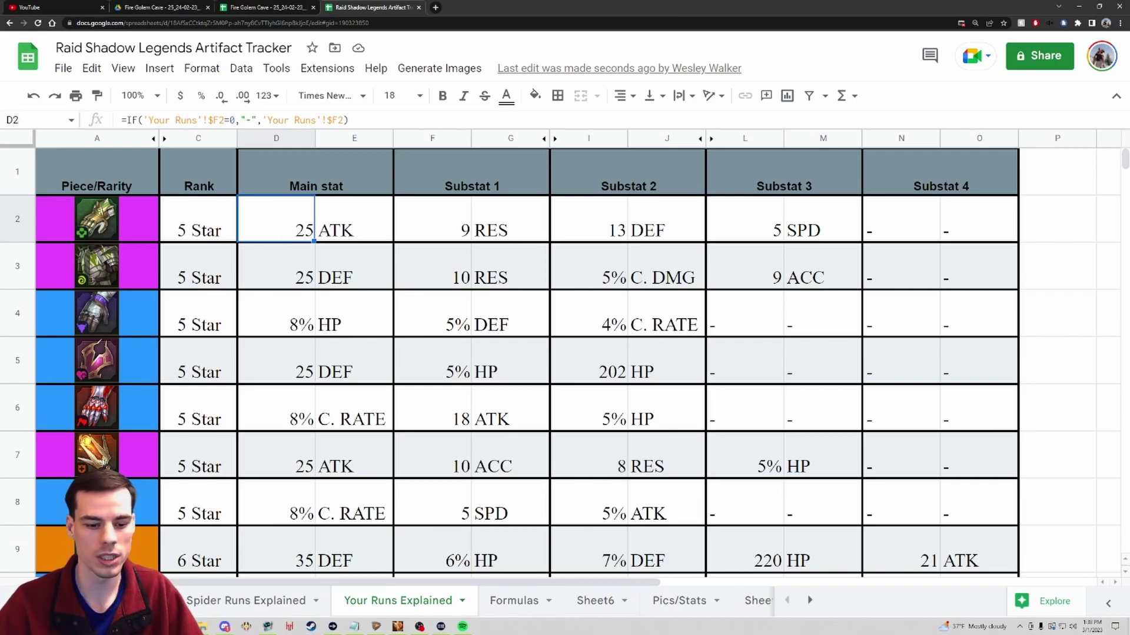
{"action": "key", "text": "ctrl+shift+Page_Up"}
{"action": "left_click", "coordinate": [28, 171]}
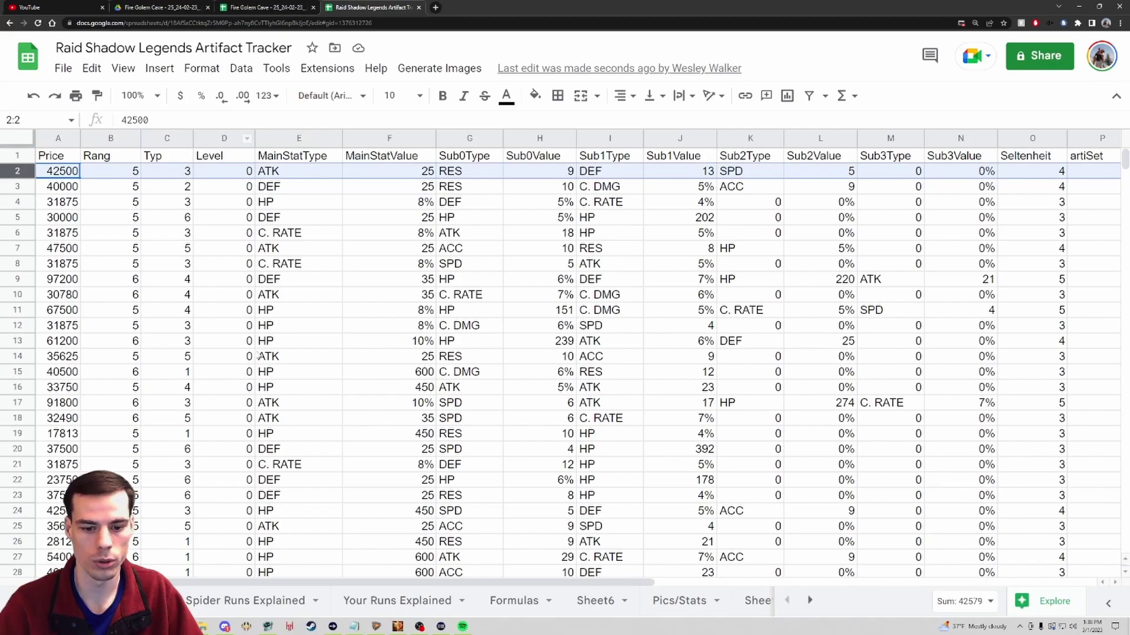
{"action": "scroll", "coordinate": [776, 200], "scroll_direction": "right", "scroll_amount": 4}
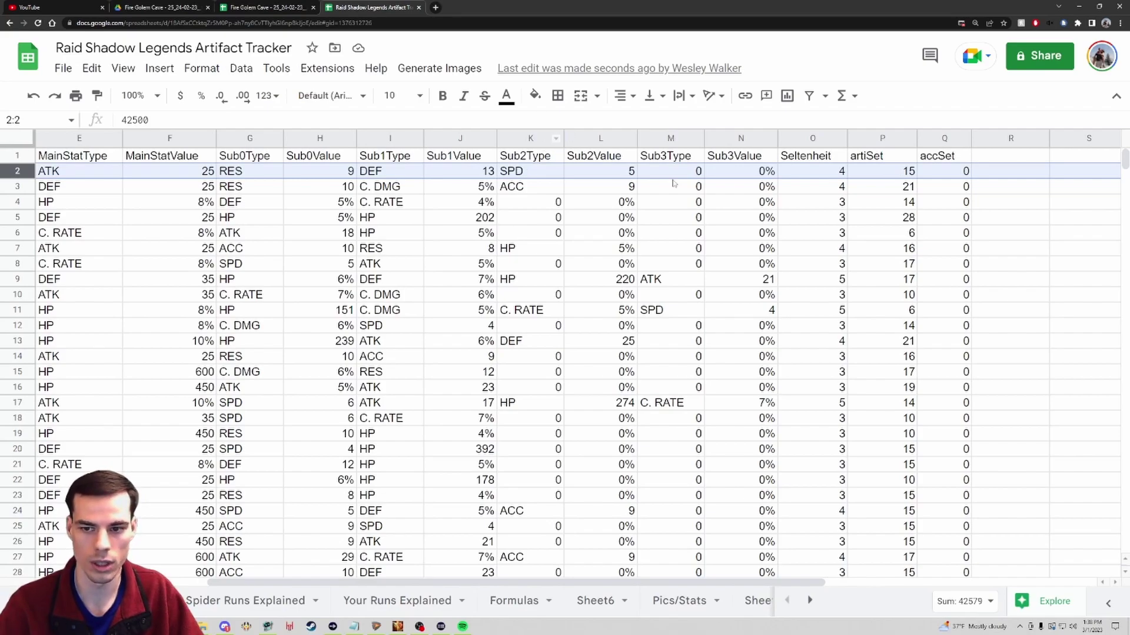
{"action": "left_click", "coordinate": [376, 606]}
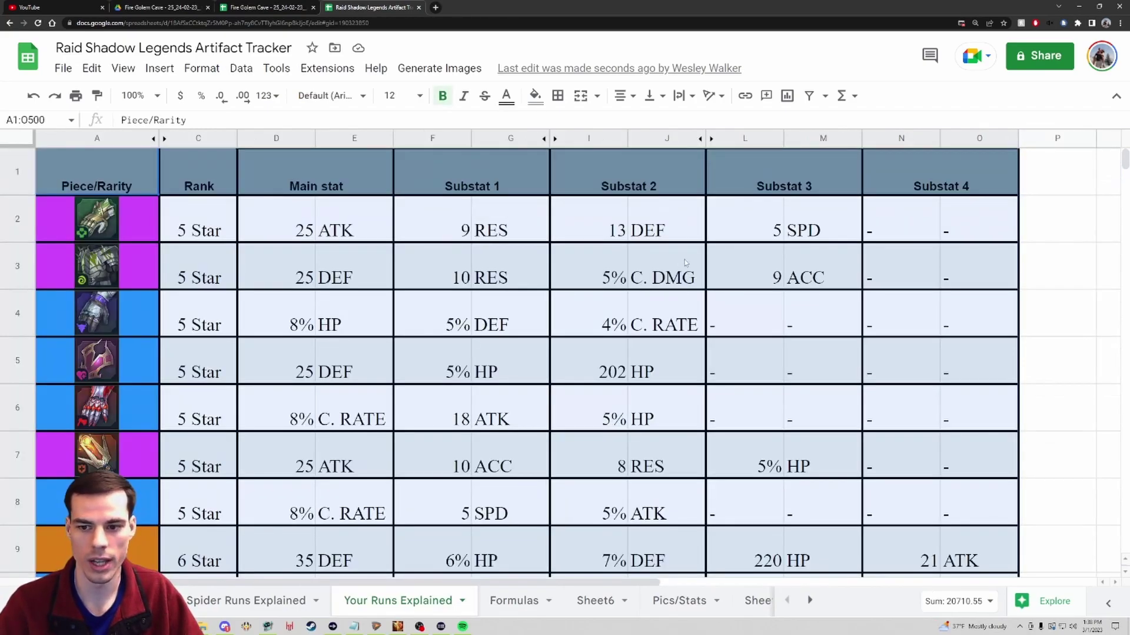
{"action": "left_click", "coordinate": [808, 230]}
{"action": "key", "text": "shift+Home"}
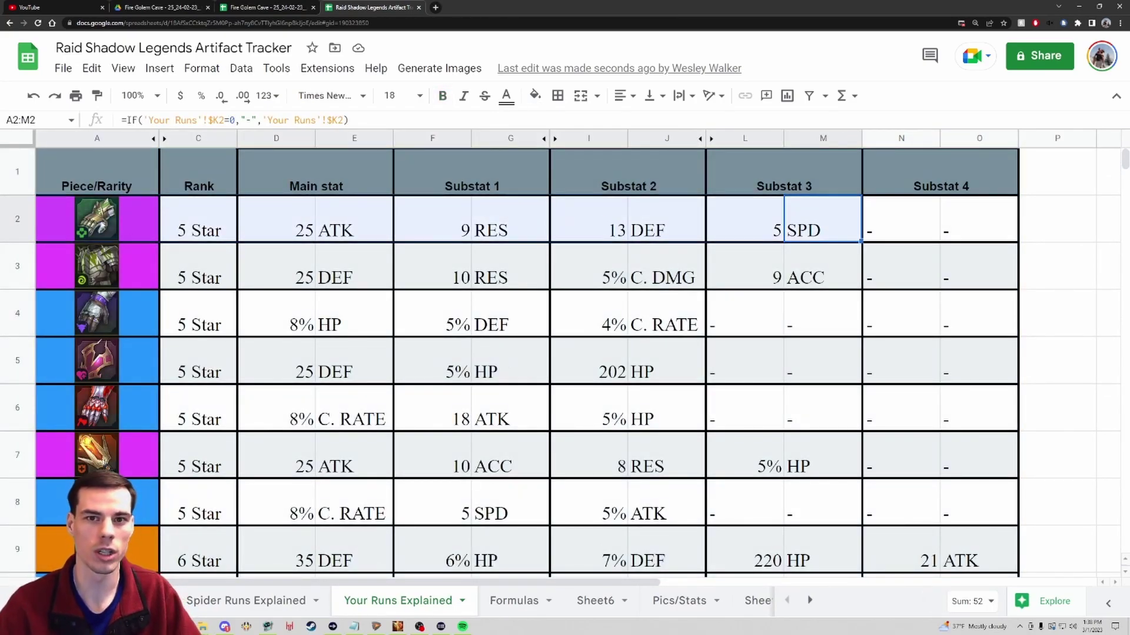
{"action": "left_click", "coordinate": [203, 231]}
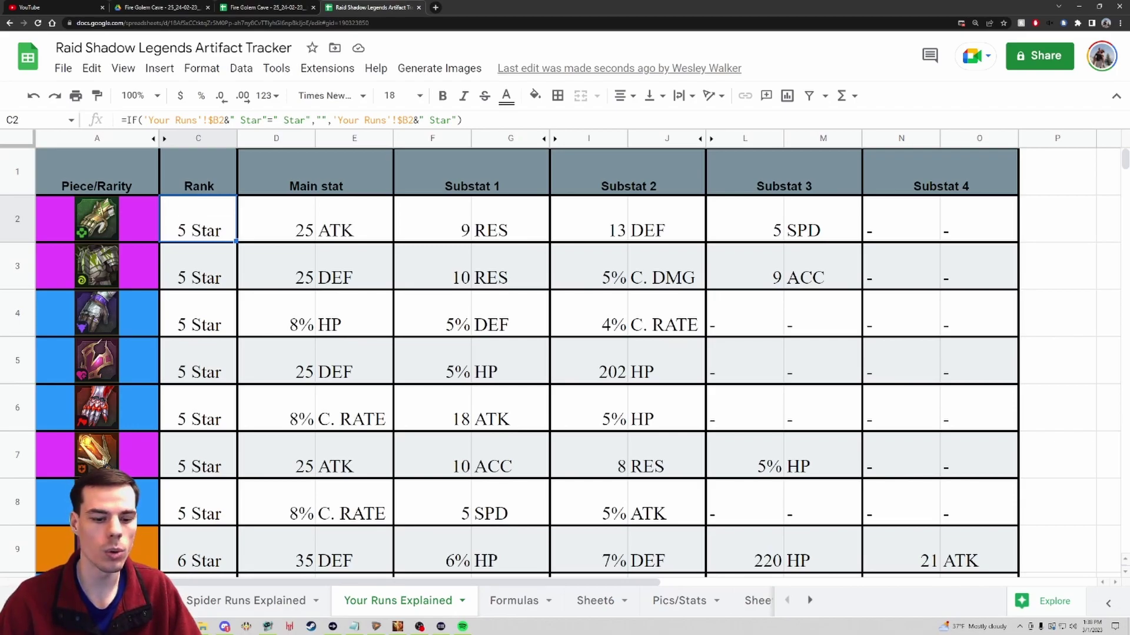
{"action": "key", "text": "ctrl+shift+Page_Down"}
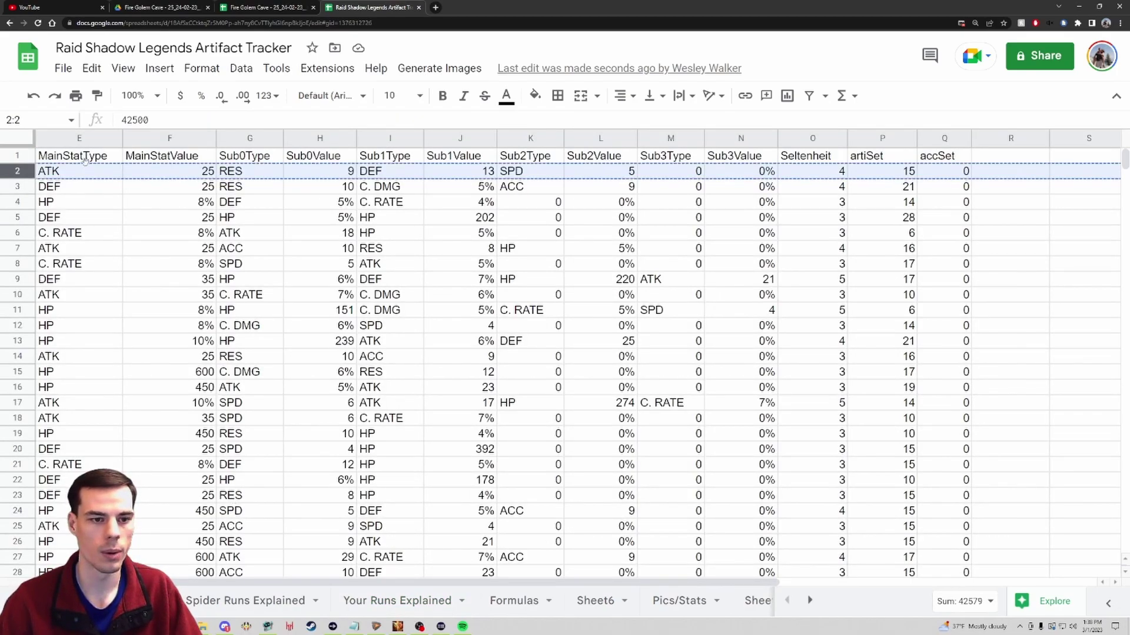
Upload Spider Cave - 25_01-02-23__09_45_24.csv, sorting the exports by size to find it
{"action": "left_click", "coordinate": [58, 155]}
{"action": "left_click", "coordinate": [63, 69]}
{"action": "mouse_move", "coordinate": [91, 68]}
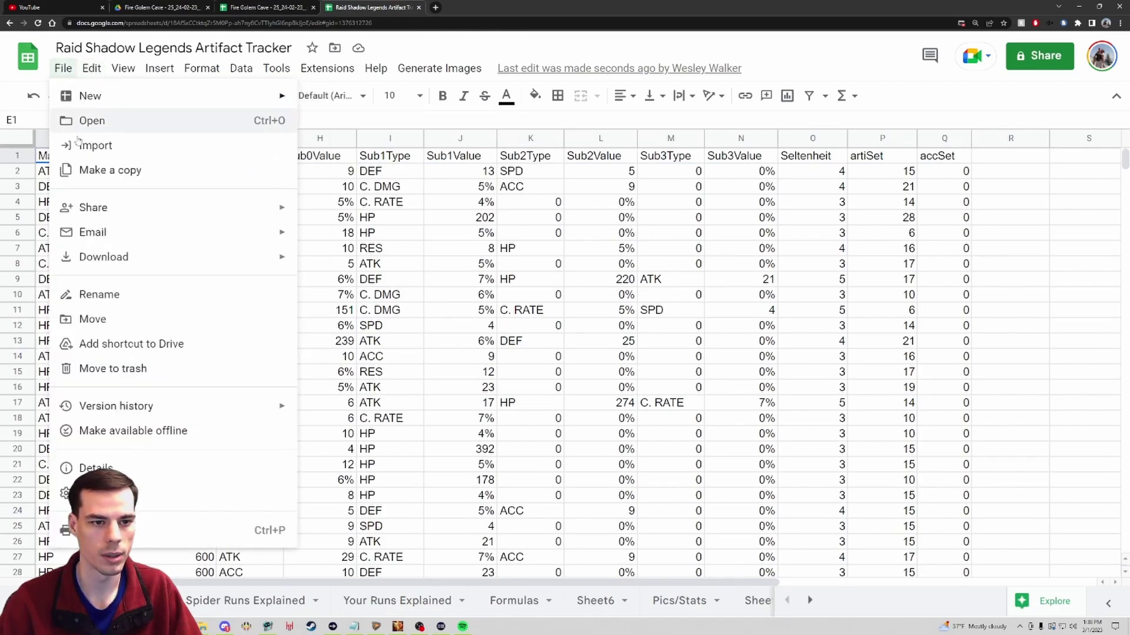
{"action": "left_click", "coordinate": [88, 143]}
{"action": "left_click", "coordinate": [473, 152]}
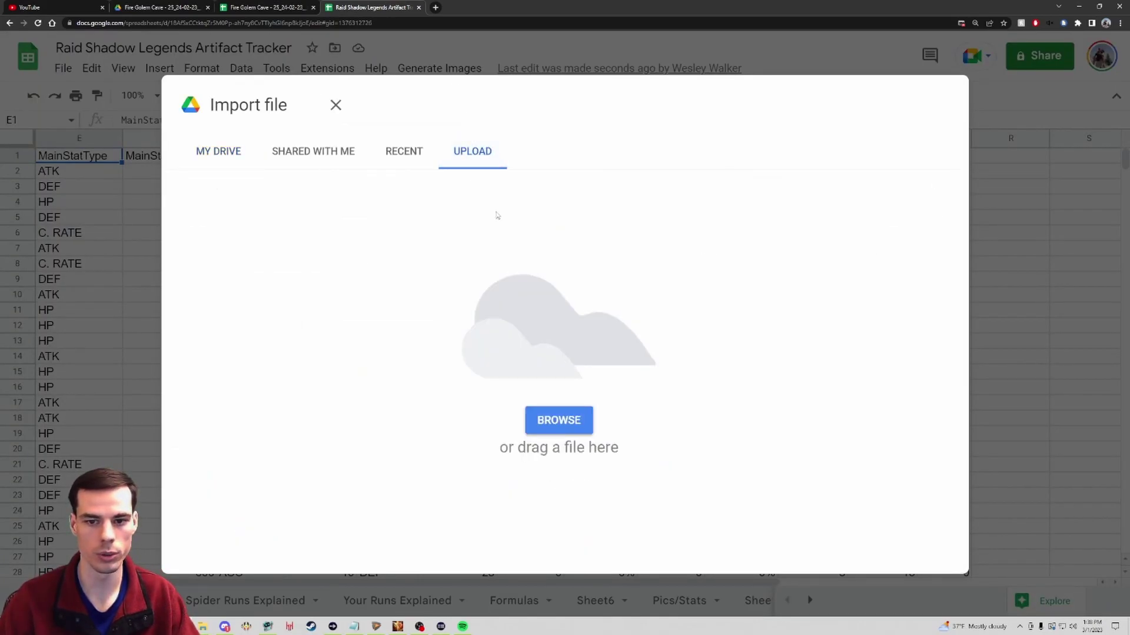
{"action": "left_click", "coordinate": [558, 420]}
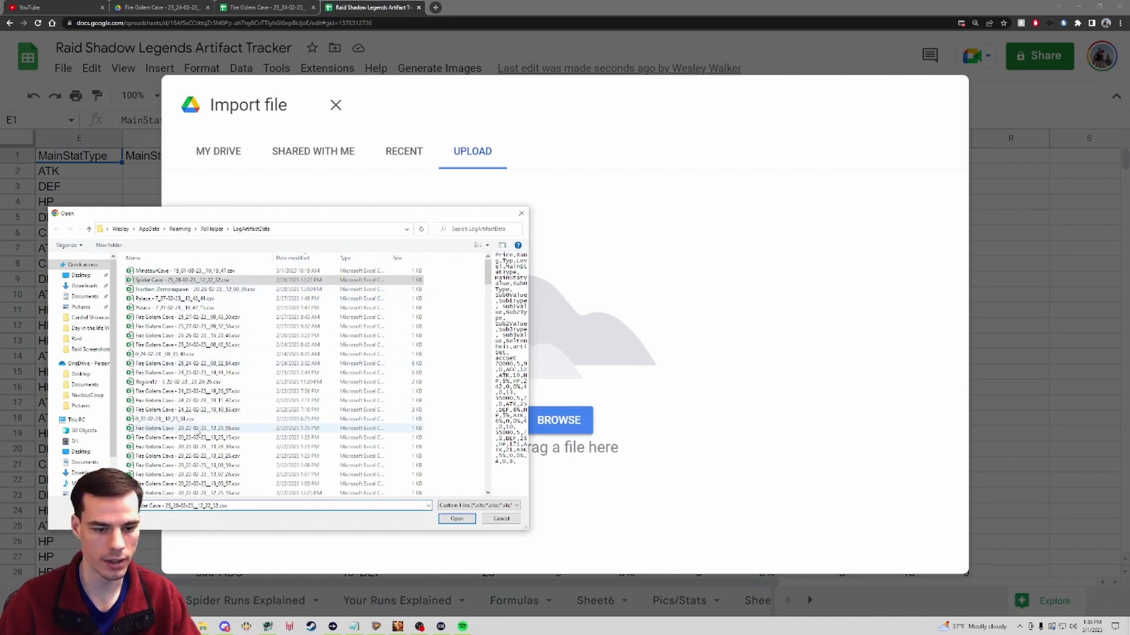
{"action": "left_click", "coordinate": [397, 258]}
{"action": "left_click", "coordinate": [176, 308]}
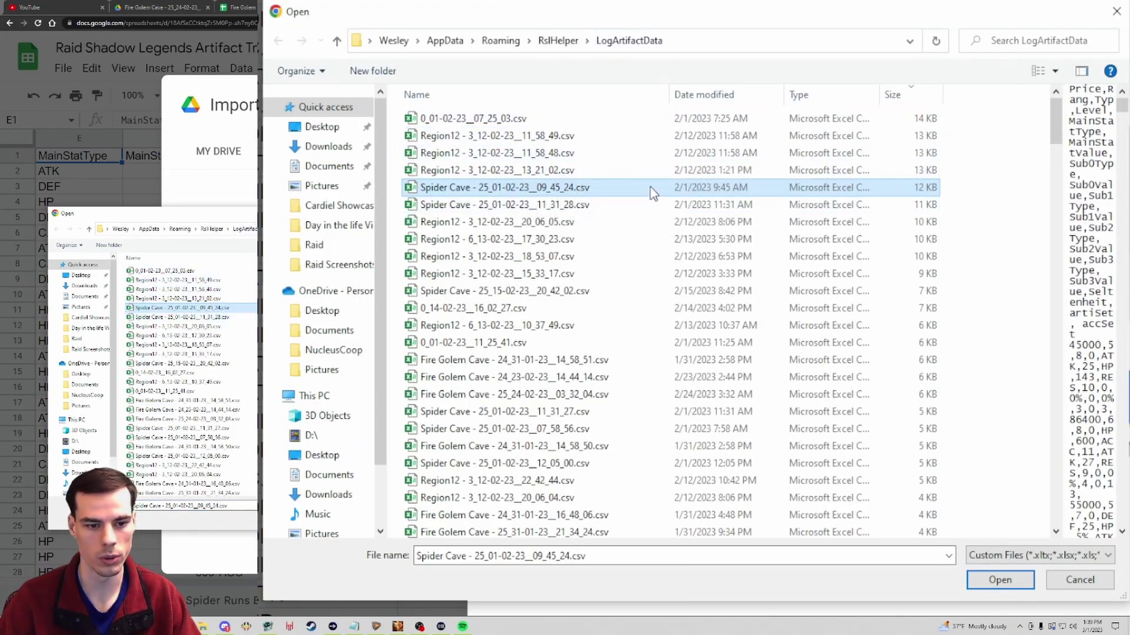
{"action": "left_click", "coordinate": [1005, 586]}
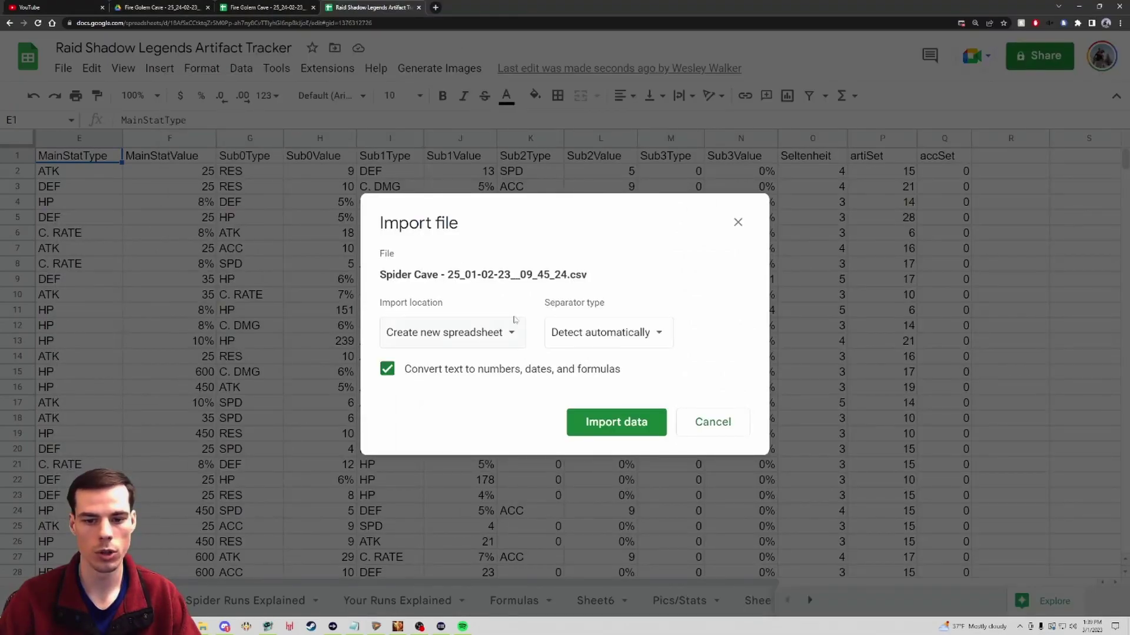
Import the Spider Cave data with Replace current sheet as the location
{"action": "left_click", "coordinate": [510, 334]}
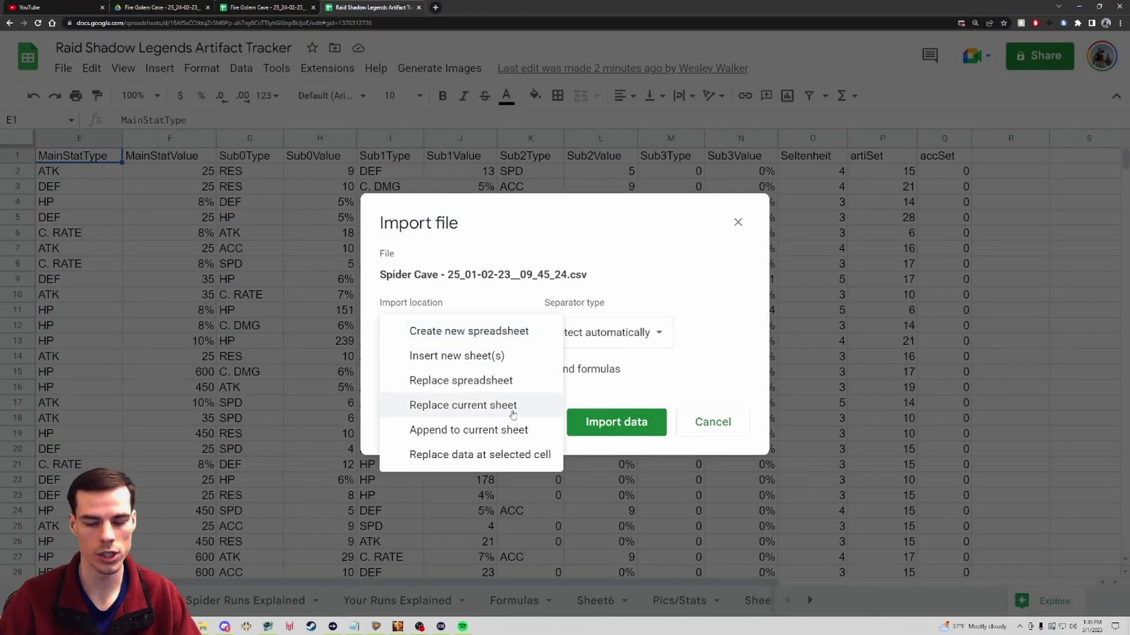
{"action": "left_click", "coordinate": [513, 406]}
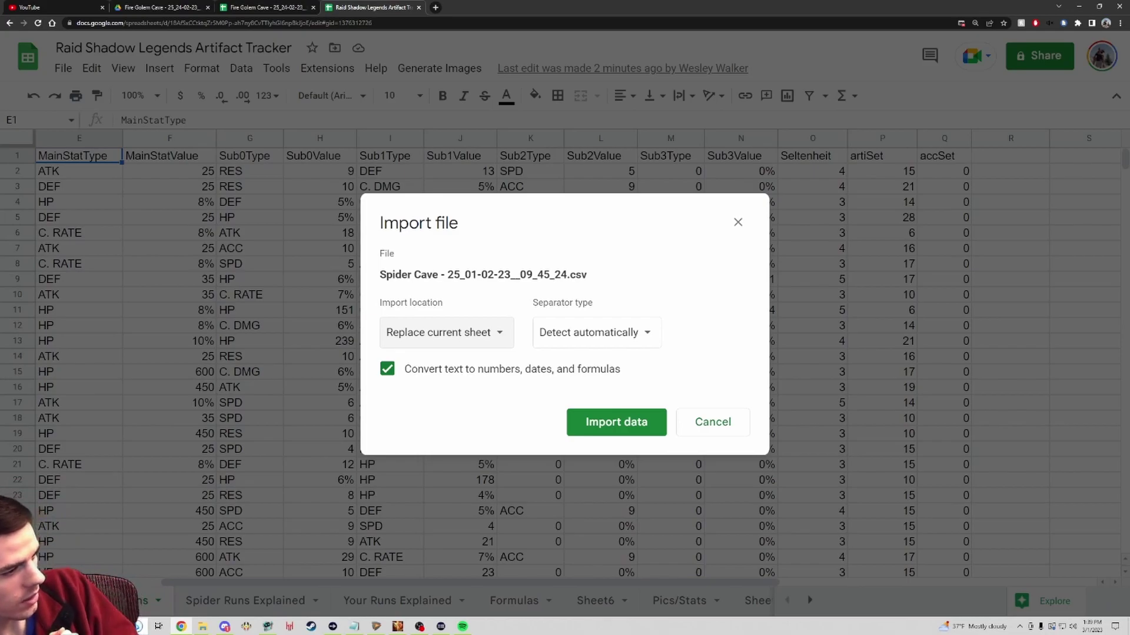
{"action": "left_click", "coordinate": [616, 422]}
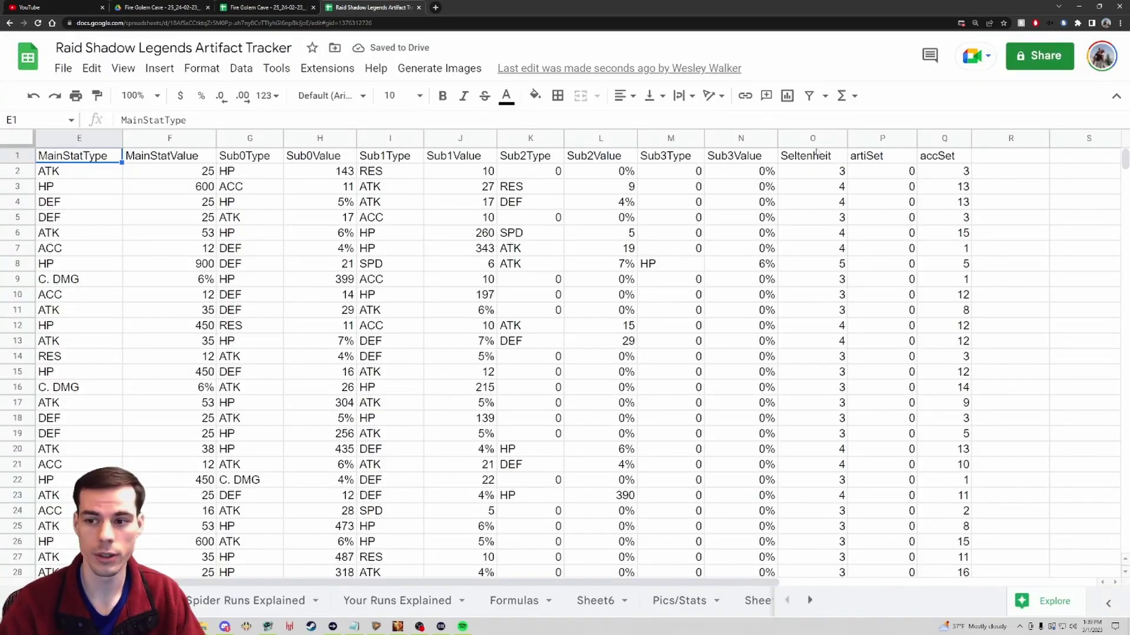
{"action": "left_click", "coordinate": [872, 174]}
{"action": "left_click", "coordinate": [875, 139]}
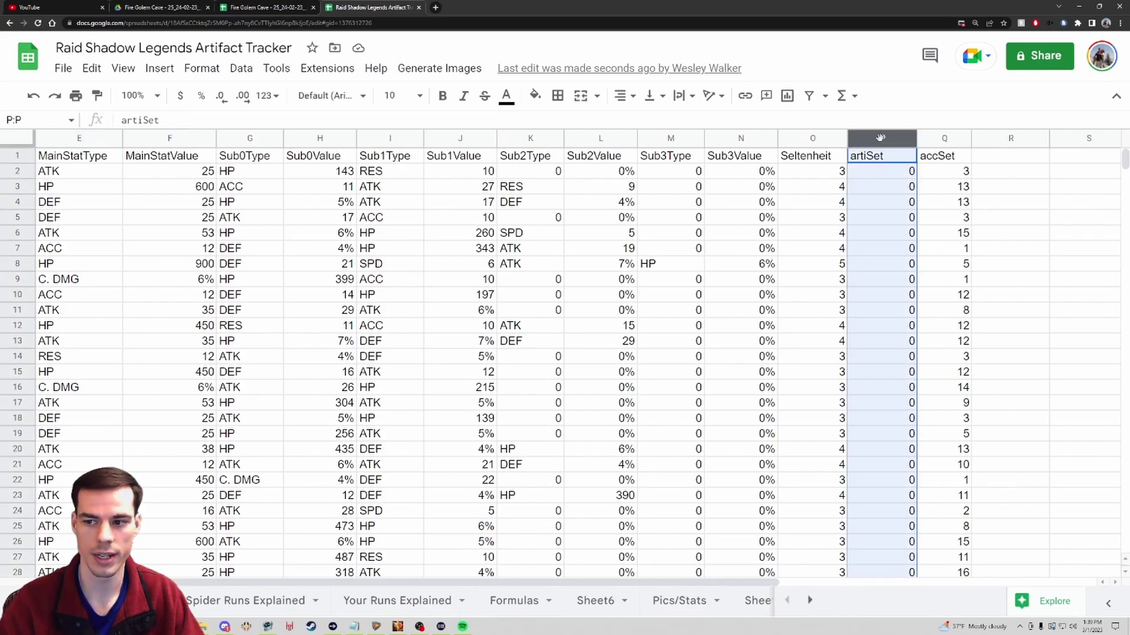
{"action": "left_click", "coordinate": [871, 167]}
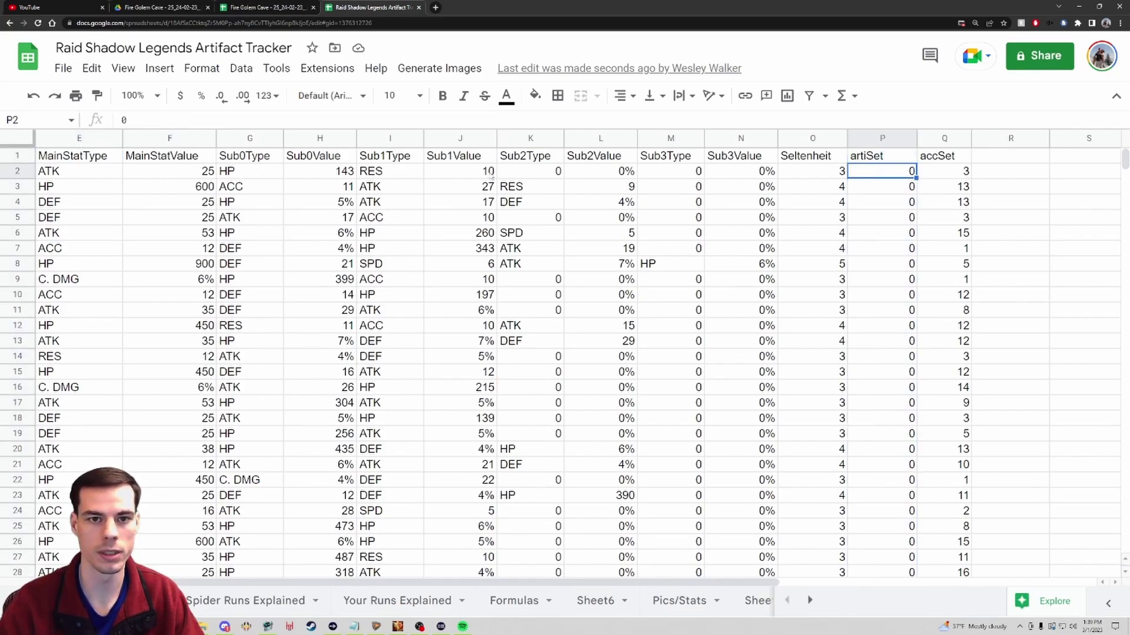
{"action": "left_click", "coordinate": [940, 172]}
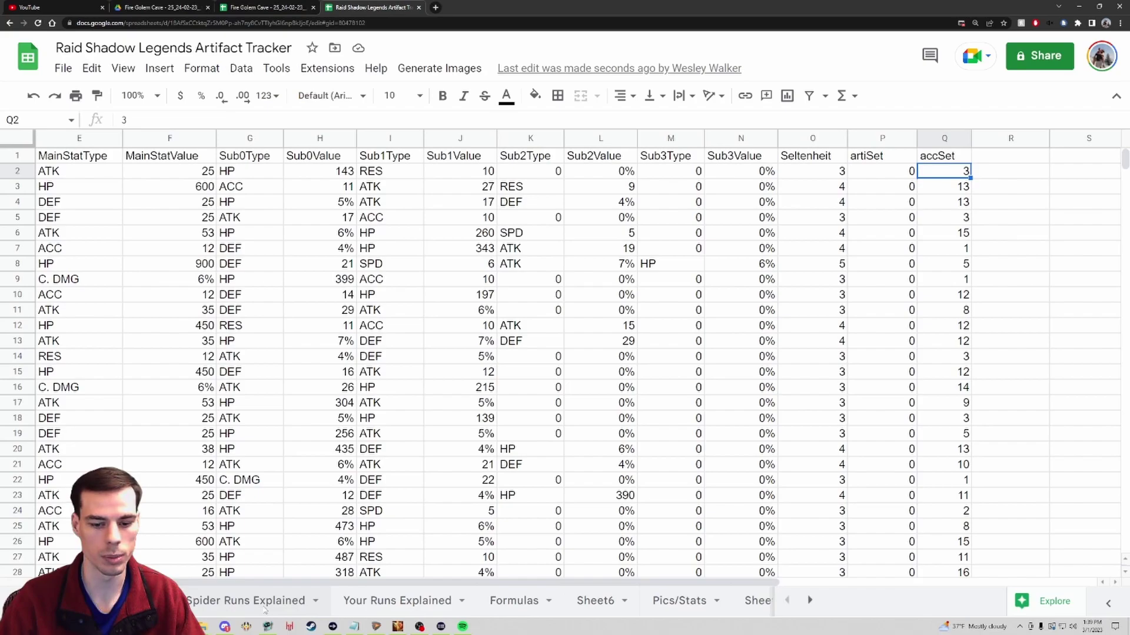
Open Spider Runs Explained and inspect the icon formula in A9
{"action": "left_click", "coordinate": [265, 609]}
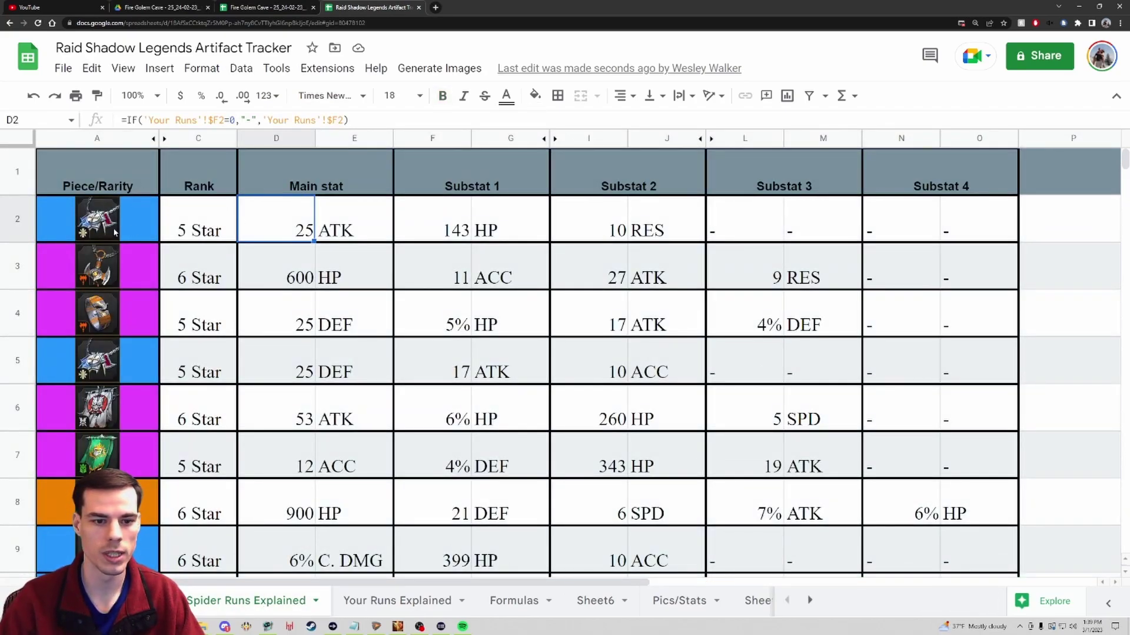
{"action": "scroll", "coordinate": [188, 304], "scroll_direction": "down", "scroll_amount": 5}
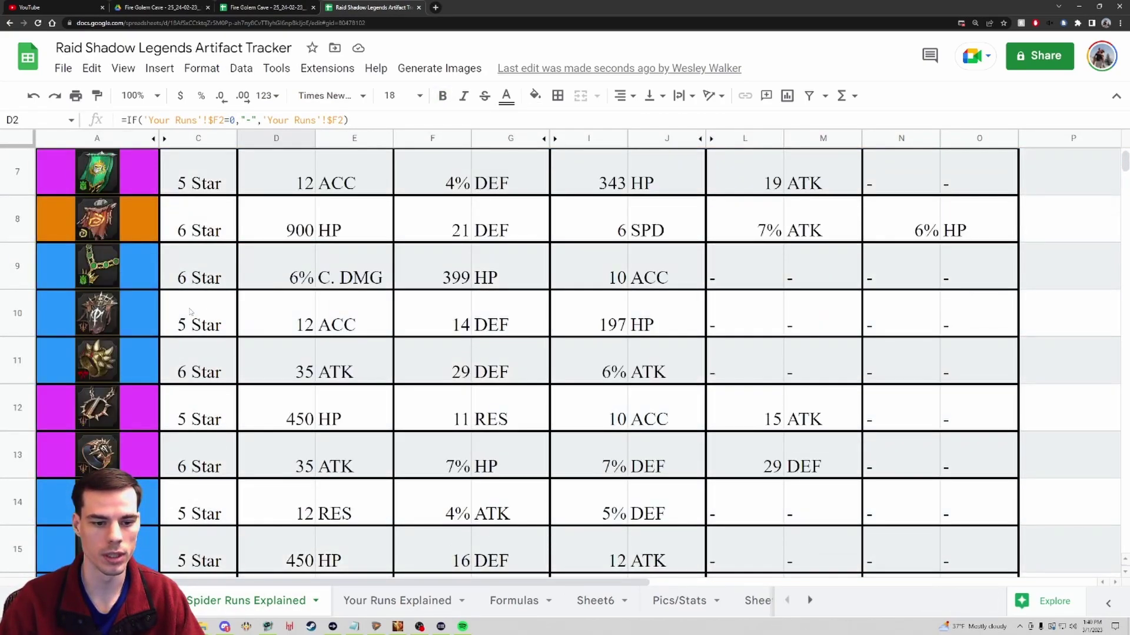
{"action": "scroll", "coordinate": [190, 311], "scroll_direction": "up", "scroll_amount": 3}
{"action": "left_click", "coordinate": [126, 389]}
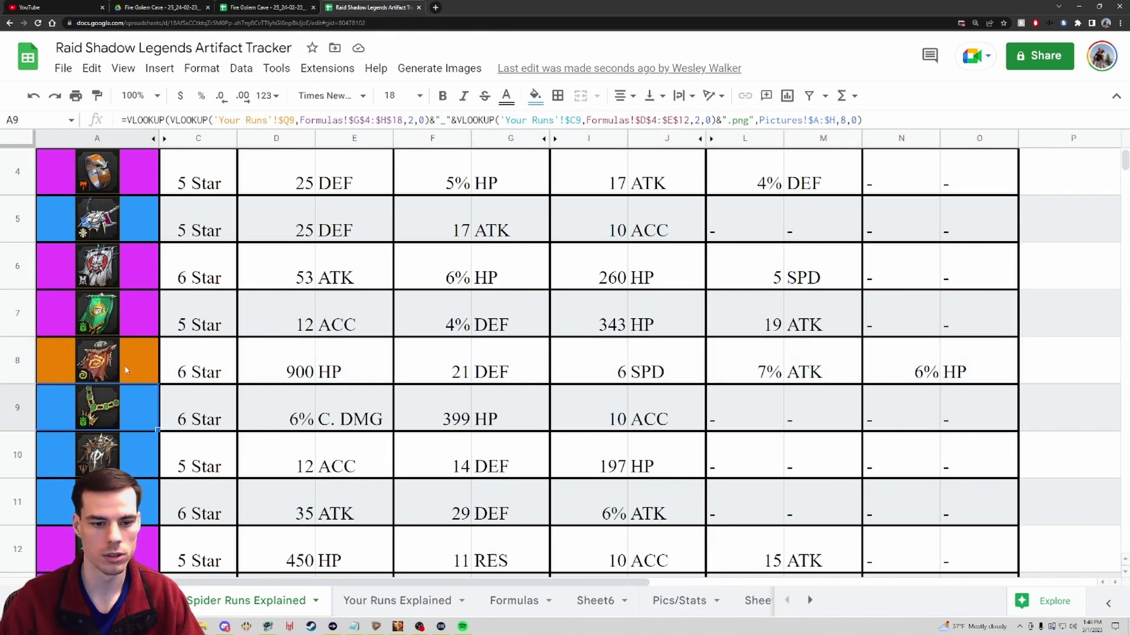
{"action": "left_click_drag", "start_coordinate": [126, 370], "coordinate": [971, 361]}
{"action": "scroll", "coordinate": [380, 341], "scroll_direction": "up", "scroll_amount": 3}
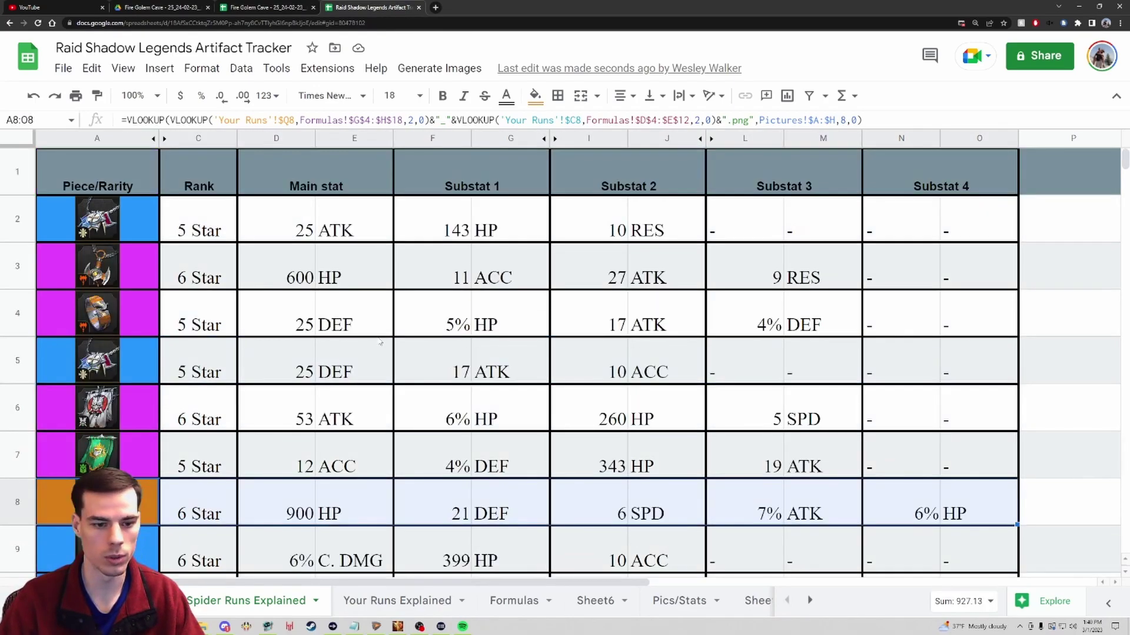
{"action": "scroll", "coordinate": [380, 345], "scroll_direction": "down", "scroll_amount": 20}
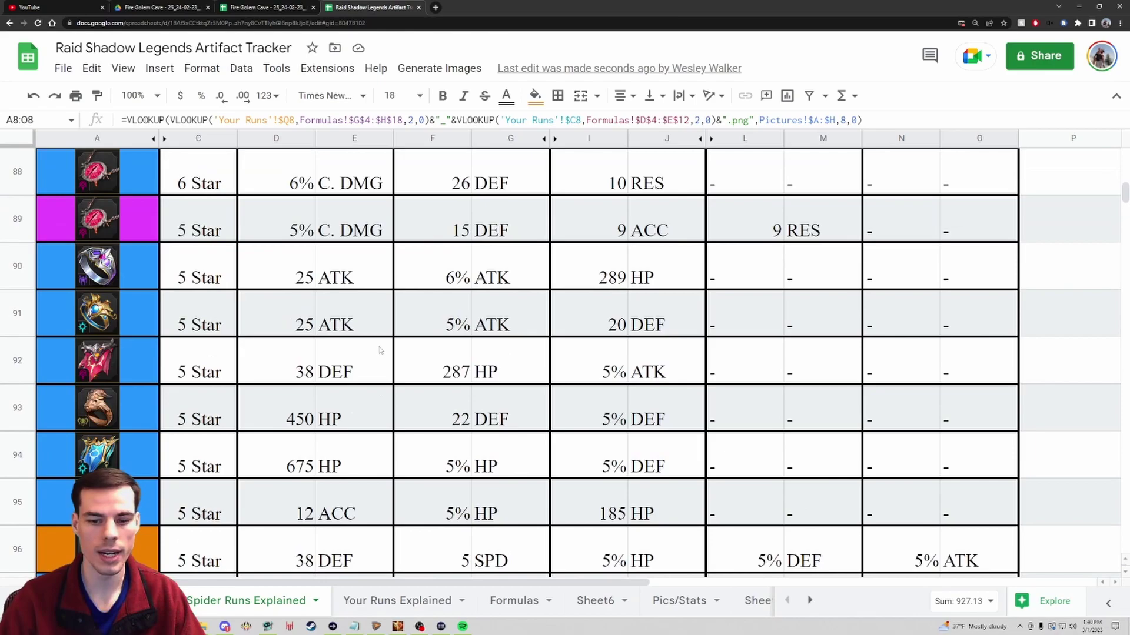
{"action": "scroll", "coordinate": [380, 351], "scroll_direction": "down", "scroll_amount": 8}
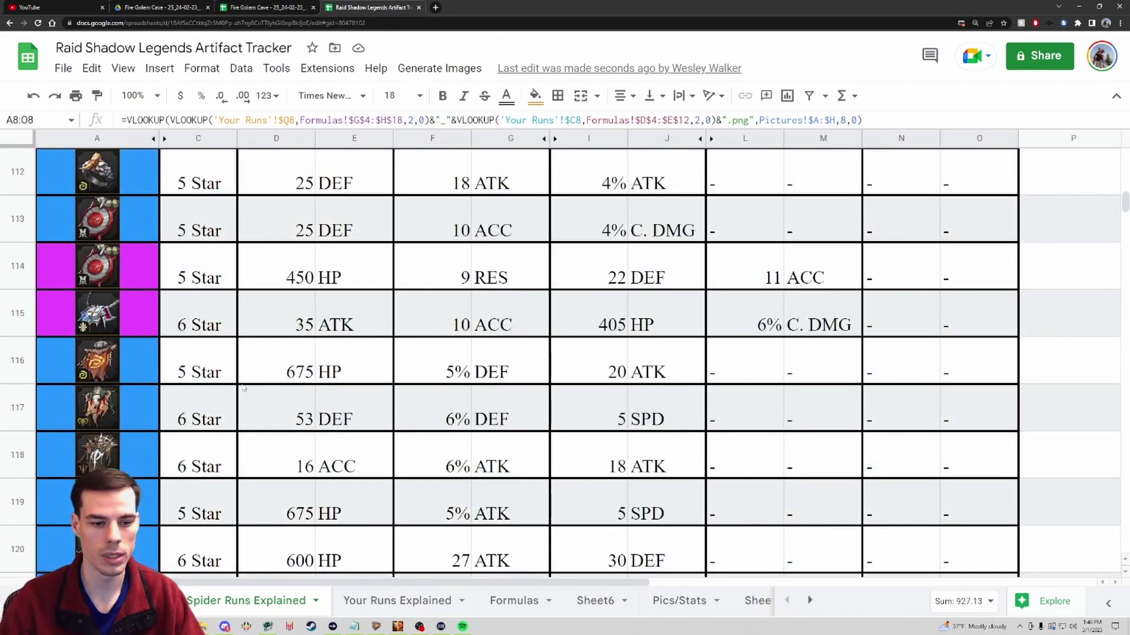
{"action": "scroll", "coordinate": [243, 388], "scroll_direction": "down", "scroll_amount": 7}
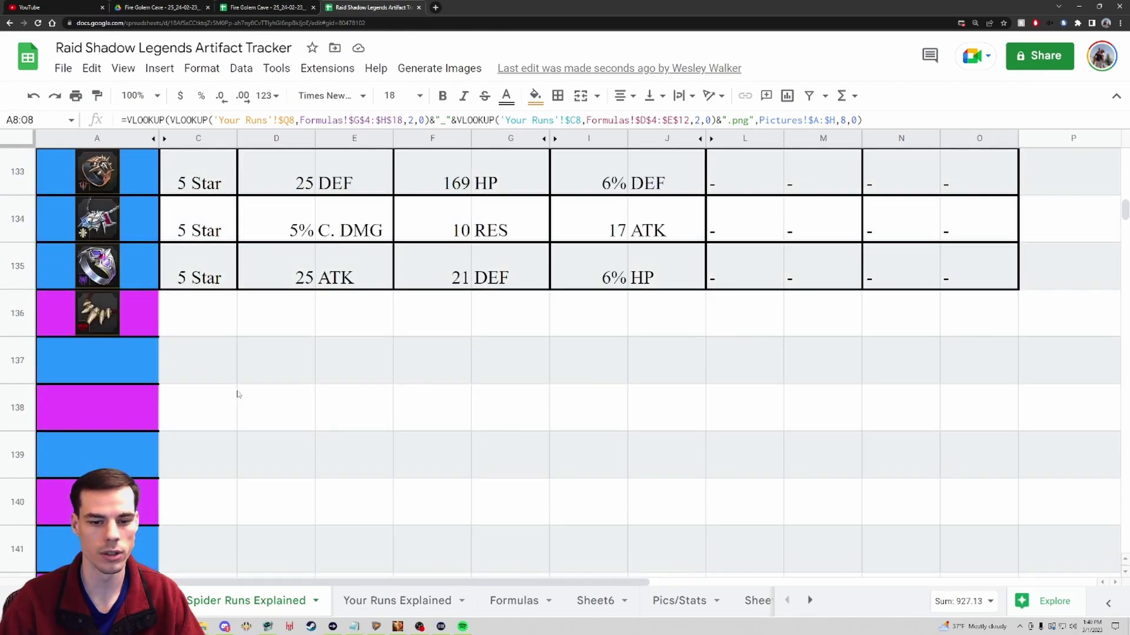
{"action": "scroll", "coordinate": [238, 394], "scroll_direction": "up", "scroll_amount": 1}
Check row 135's formulas and select A135:O135
{"action": "left_click", "coordinate": [142, 428]}
{"action": "key", "text": "Right"}
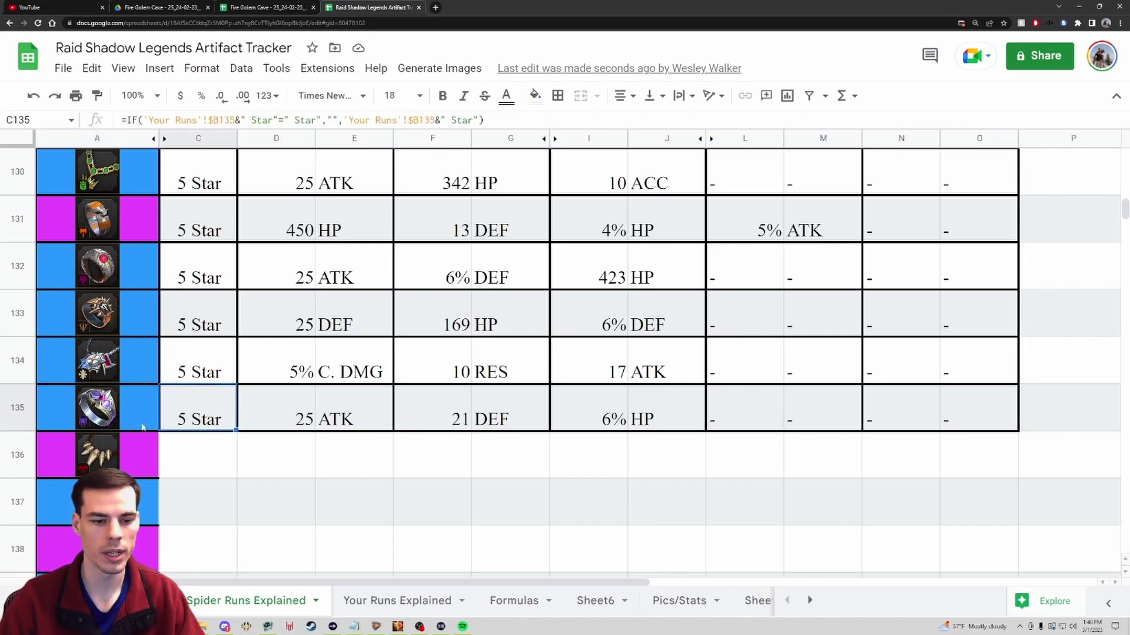
{"action": "left_click", "coordinate": [110, 459]}
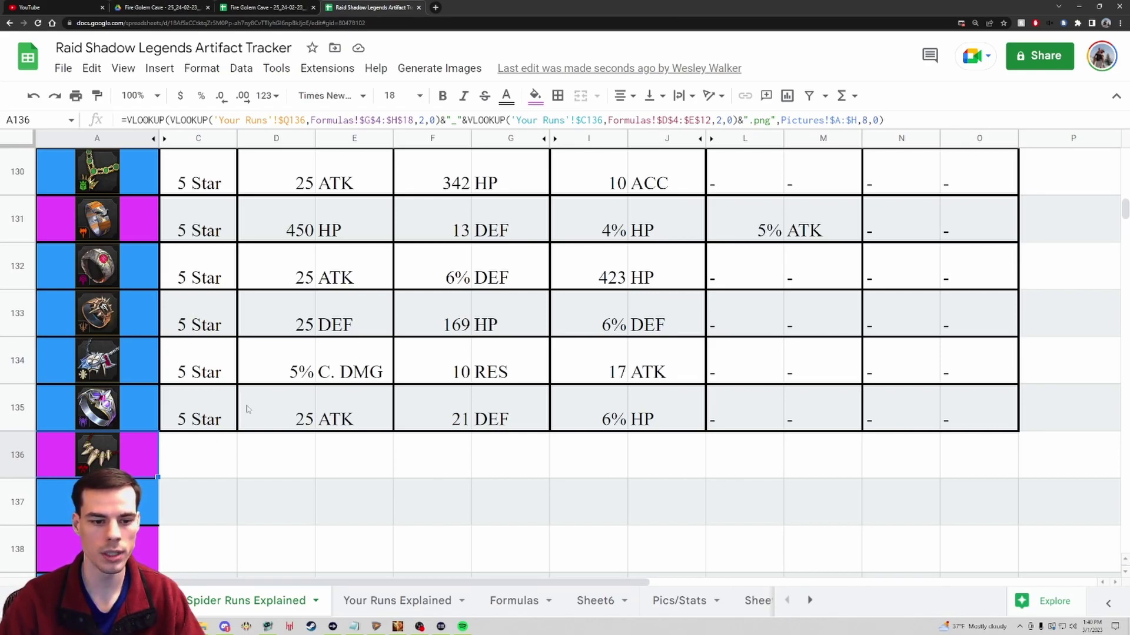
{"action": "key", "text": "Up"}
{"action": "key", "text": "ctrl+shift+Right"}
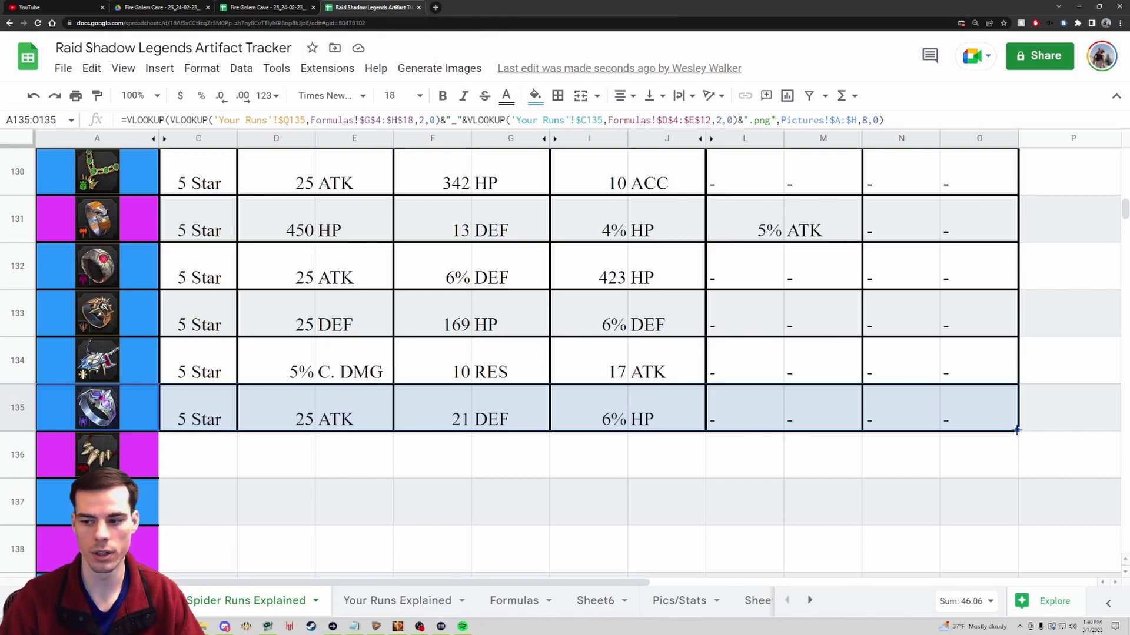
Fill row 135's formulas down, then fill A221:O221 down to row 252
{"action": "left_click_drag", "start_coordinate": [1019, 442], "coordinate": [1014, 566]}
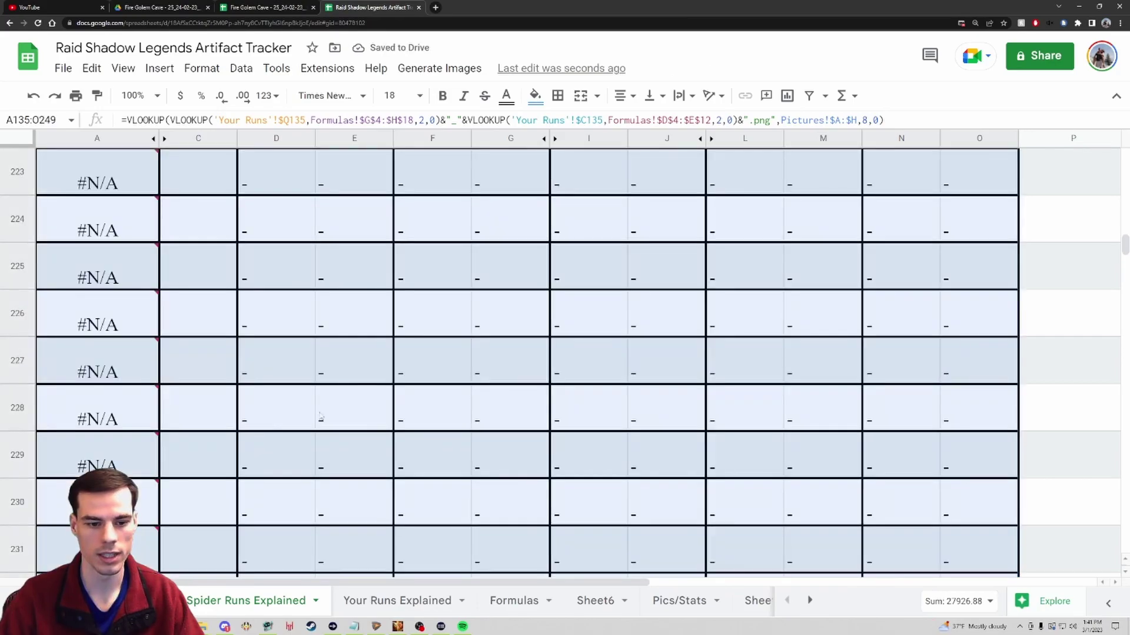
{"action": "left_click", "coordinate": [555, 233]}
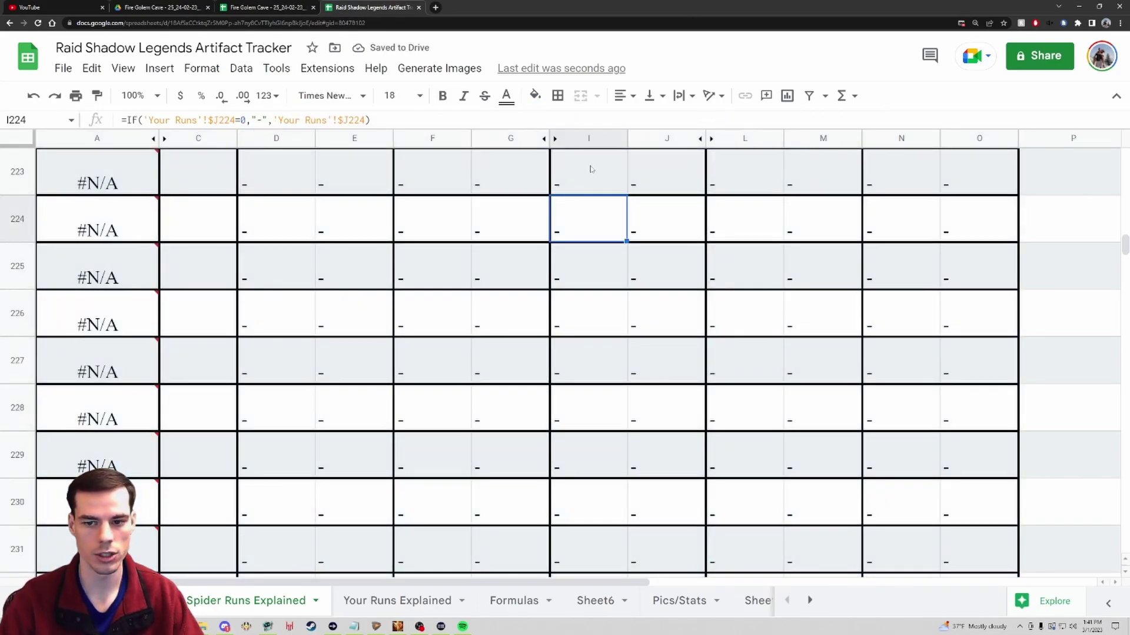
{"action": "scroll", "coordinate": [659, 267], "scroll_direction": "up", "scroll_amount": 3}
{"action": "scroll", "coordinate": [659, 268], "scroll_direction": "up", "scroll_amount": 10}
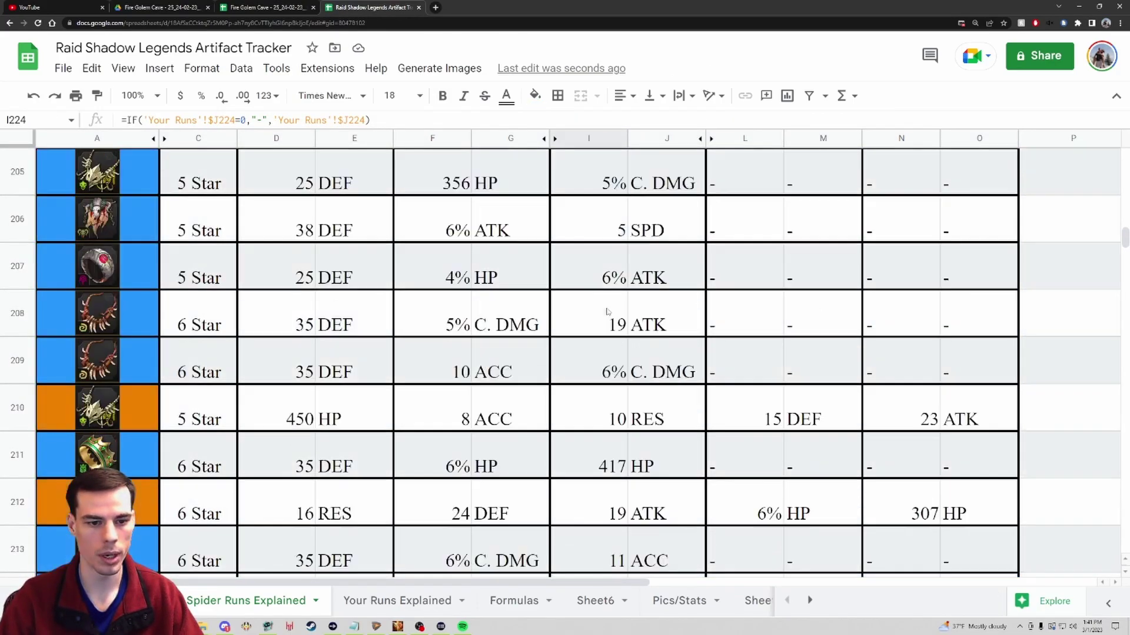
{"action": "scroll", "coordinate": [268, 410], "scroll_direction": "down", "scroll_amount": 7}
{"action": "scroll", "coordinate": [148, 353], "scroll_direction": "up", "scroll_amount": 3}
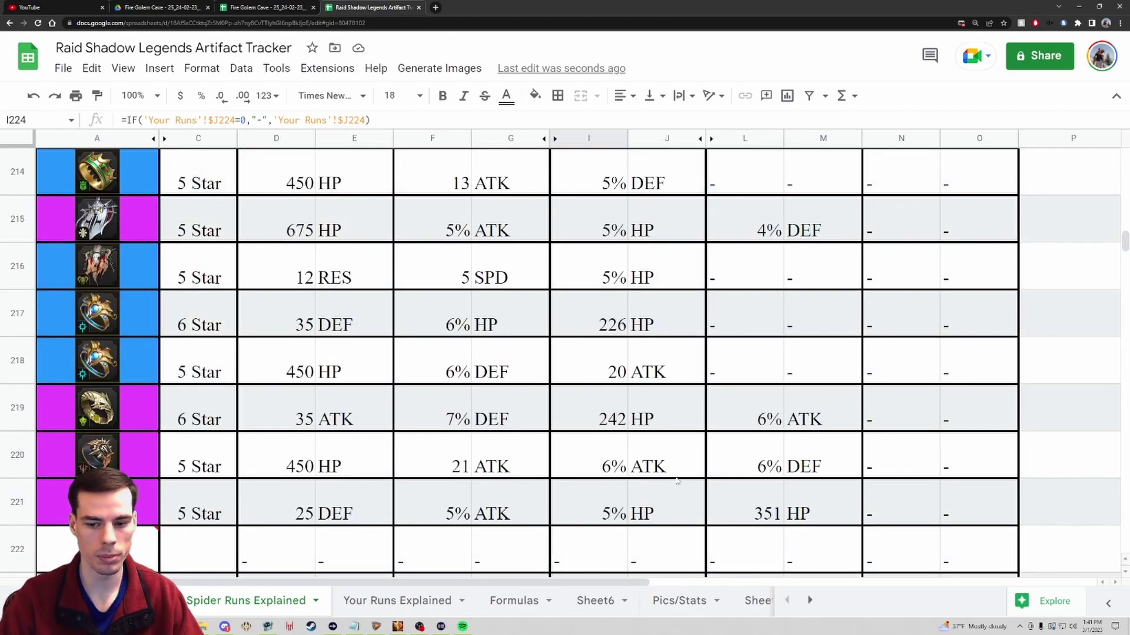
{"action": "scroll", "coordinate": [176, 411], "scroll_direction": "down", "scroll_amount": 3}
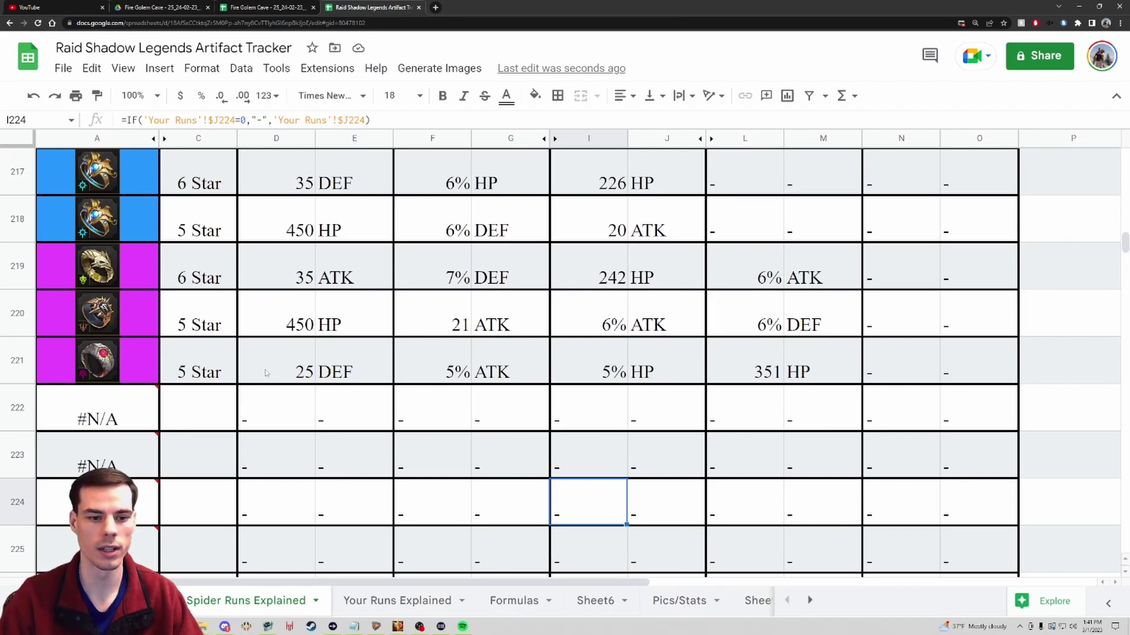
{"action": "left_click_drag", "start_coordinate": [135, 365], "coordinate": [901, 360]}
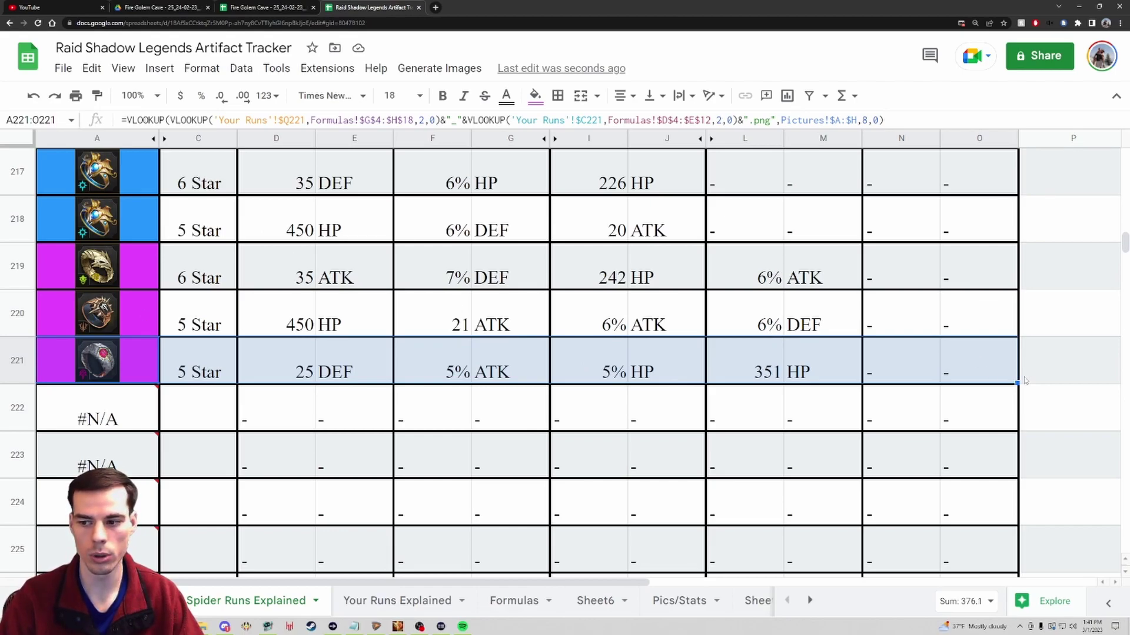
{"action": "left_click_drag", "start_coordinate": [1018, 383], "coordinate": [1013, 383]}
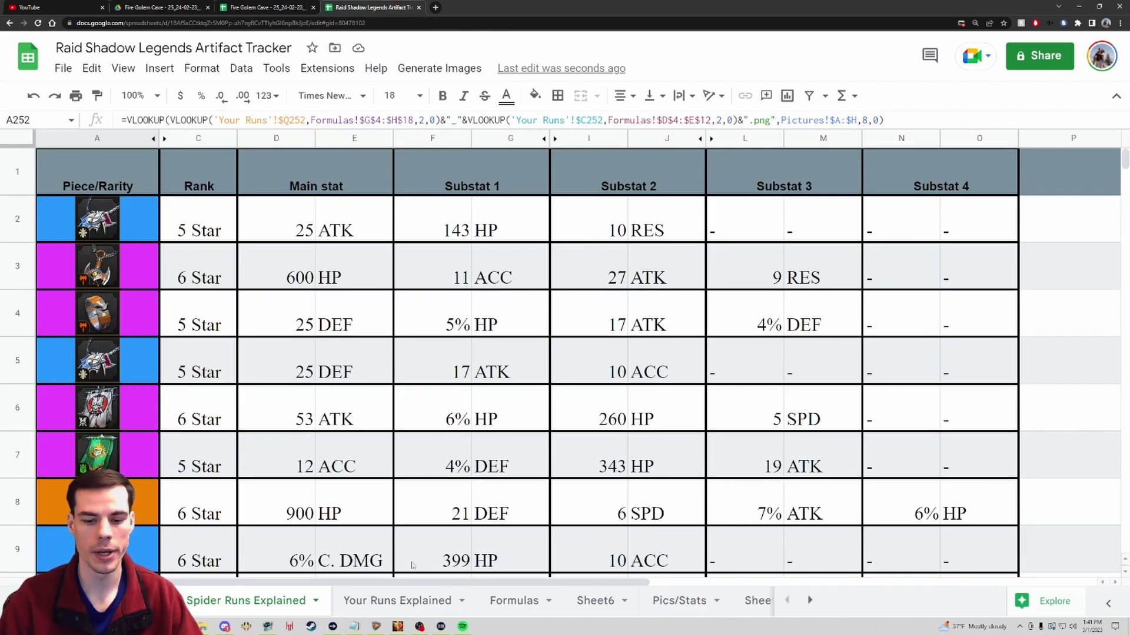
Inspect the C2 and A2 formulas on Your Runs Explained and A2 on Spider Runs Explained
{"action": "left_click", "coordinate": [410, 601]}
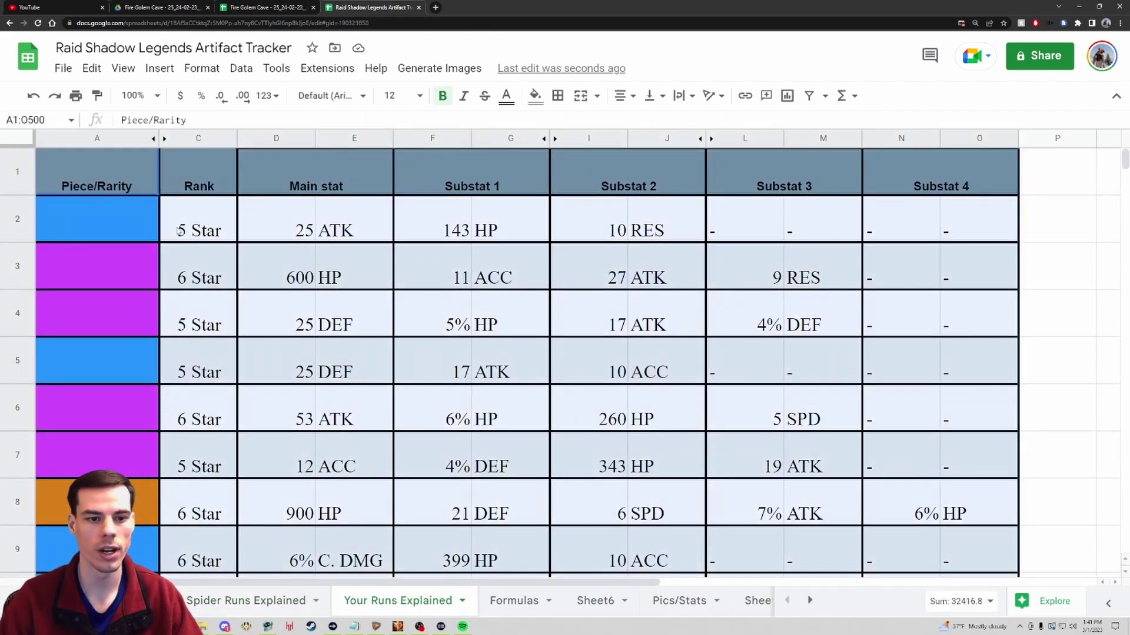
{"action": "left_click", "coordinate": [192, 221]}
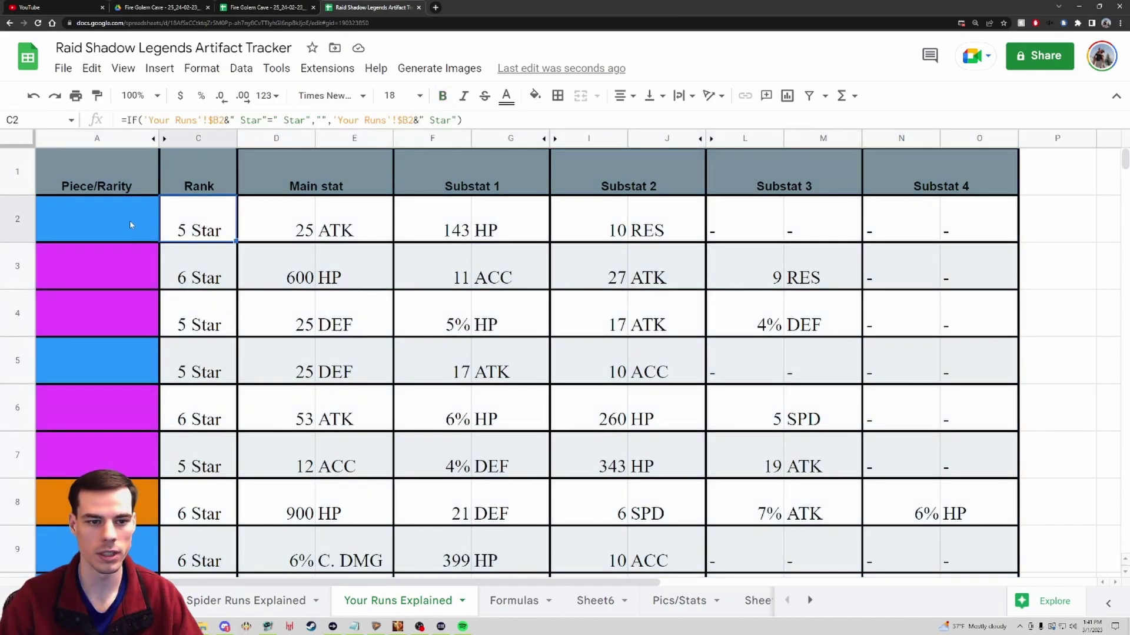
{"action": "left_click", "coordinate": [130, 224]}
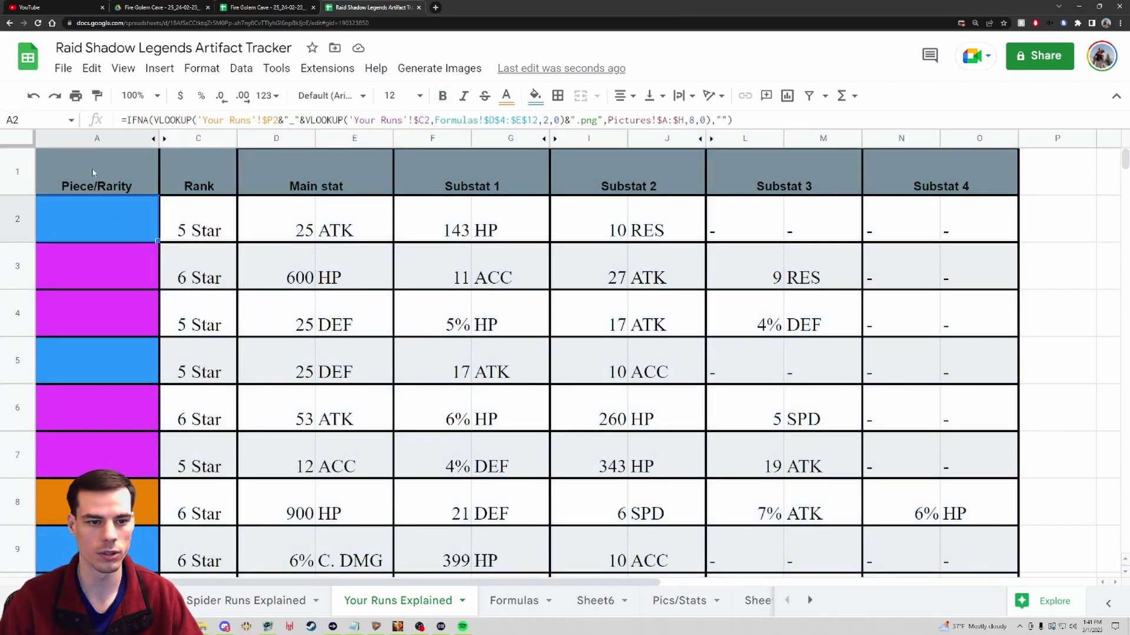
{"action": "left_click", "coordinate": [272, 601]}
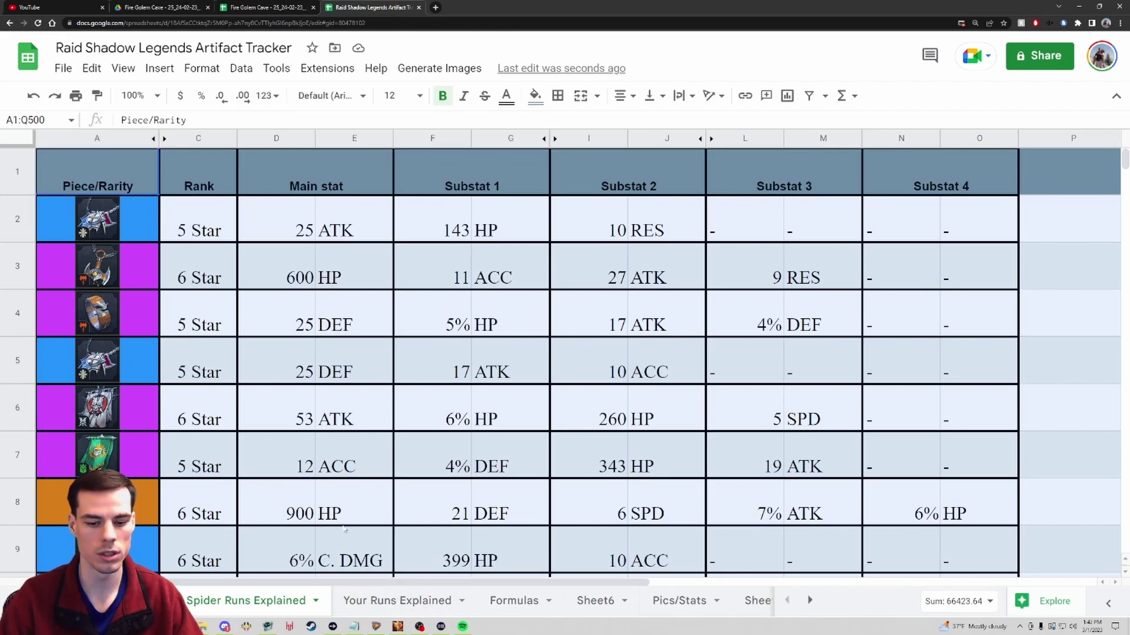
{"action": "left_click", "coordinate": [106, 240]}
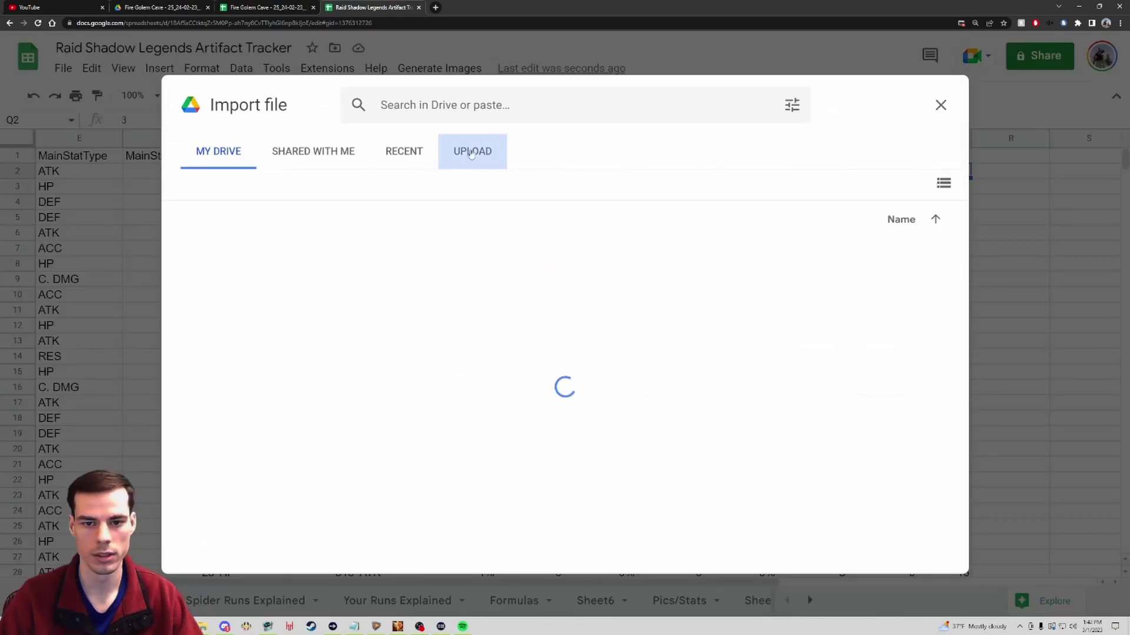
Upload Region12 - 3_12-02-23_13_21_02.csv and import it, replacing the current sheet
{"action": "left_click", "coordinate": [472, 151]}
{"action": "left_click", "coordinate": [559, 420]}
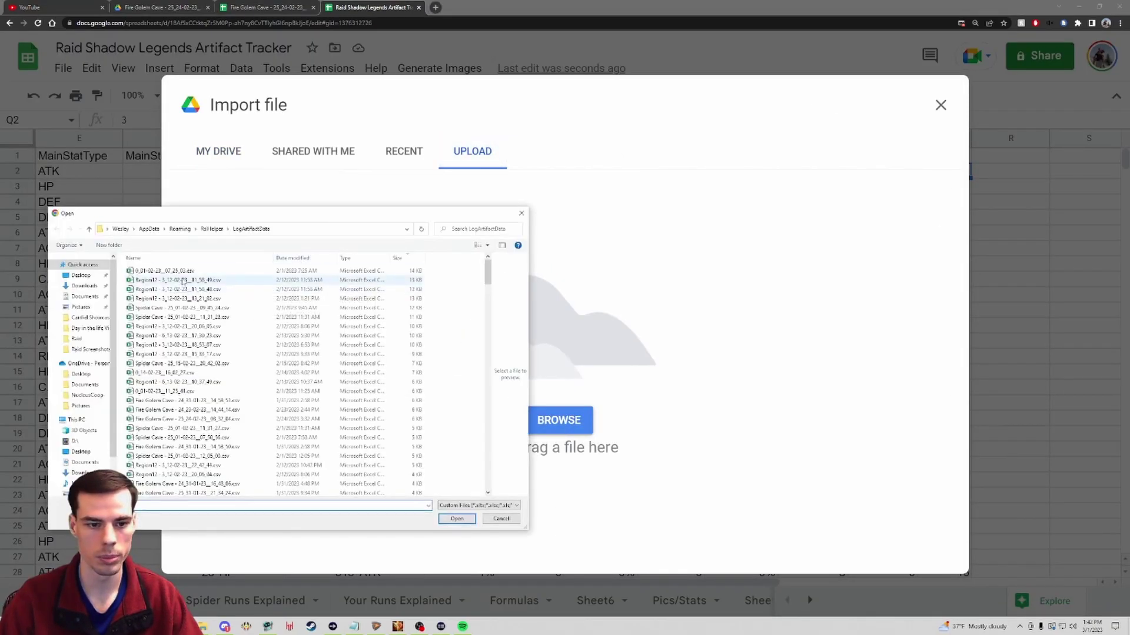
{"action": "left_click", "coordinate": [205, 298]}
{"action": "left_click", "coordinate": [456, 519]}
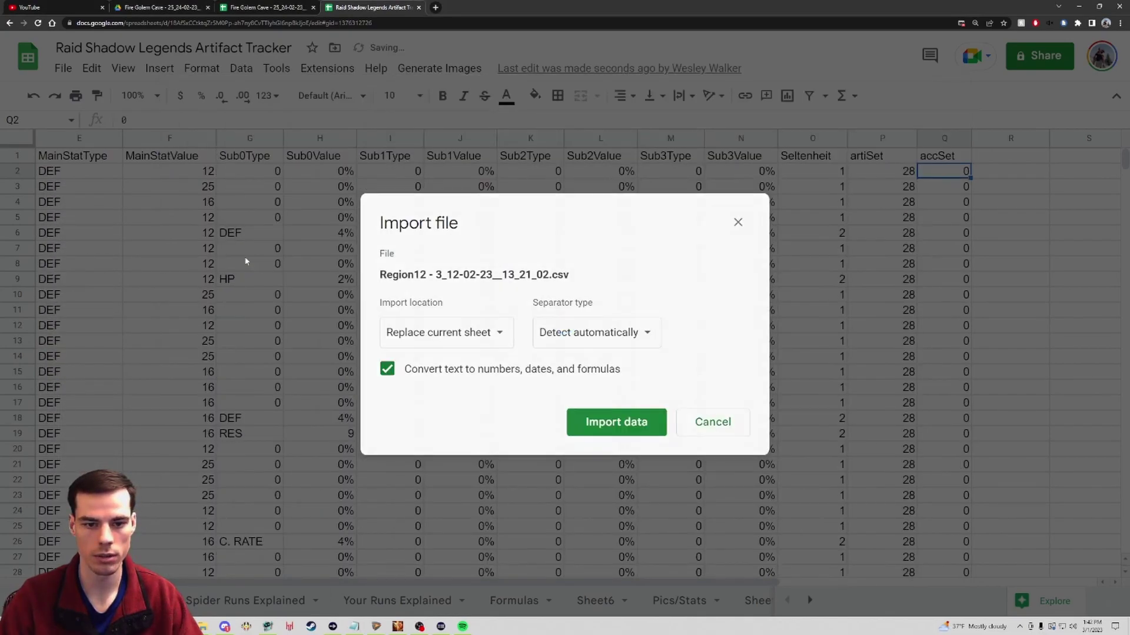
{"action": "left_click", "coordinate": [619, 423]}
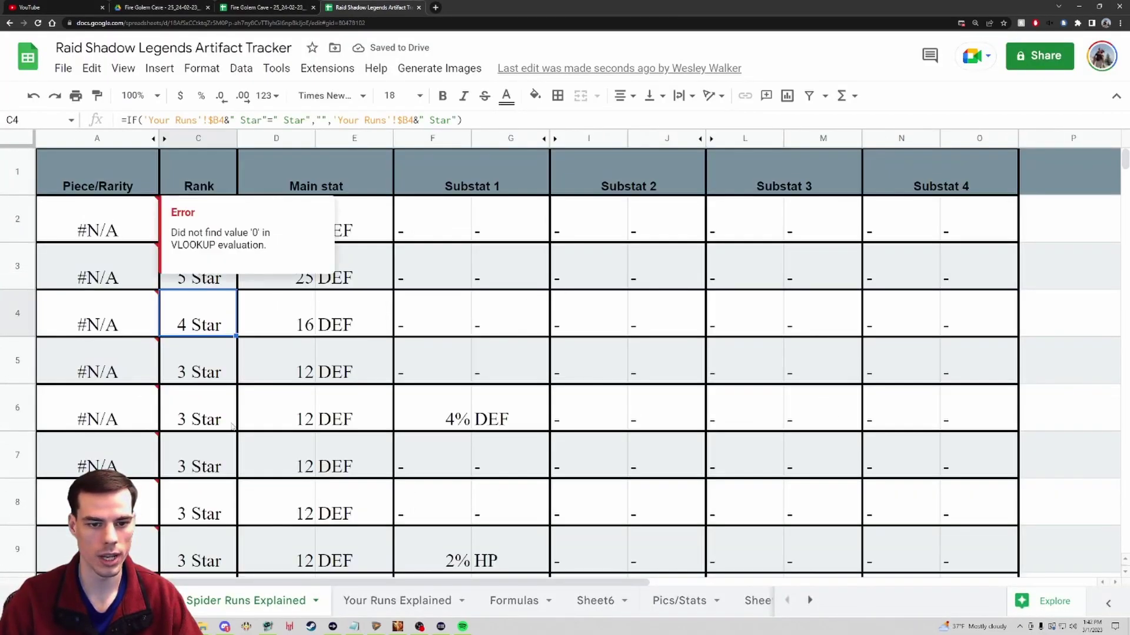
Move to the Your Runs Explained sheet to view the new artifacts
{"action": "key", "text": "ctrl+shift+Page_Down"}
{"action": "scroll", "coordinate": [202, 315], "scroll_direction": "down", "scroll_amount": 5}
{"action": "scroll", "coordinate": [202, 315], "scroll_direction": "up", "scroll_amount": 10}
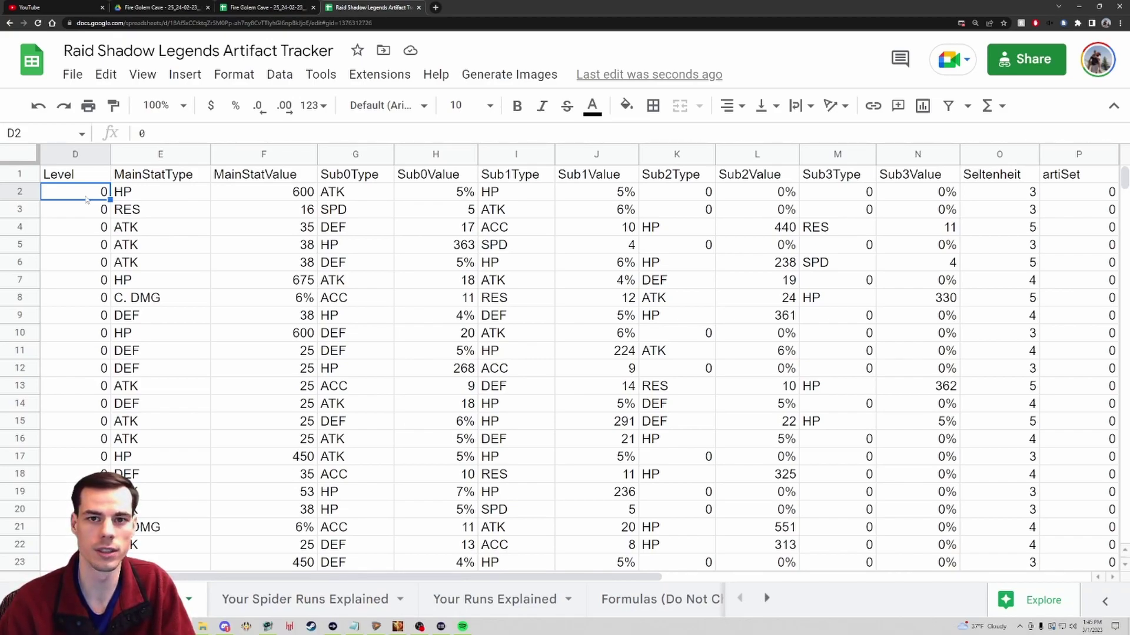
{"action": "key", "text": "ctrl+shift+Page_Down"}
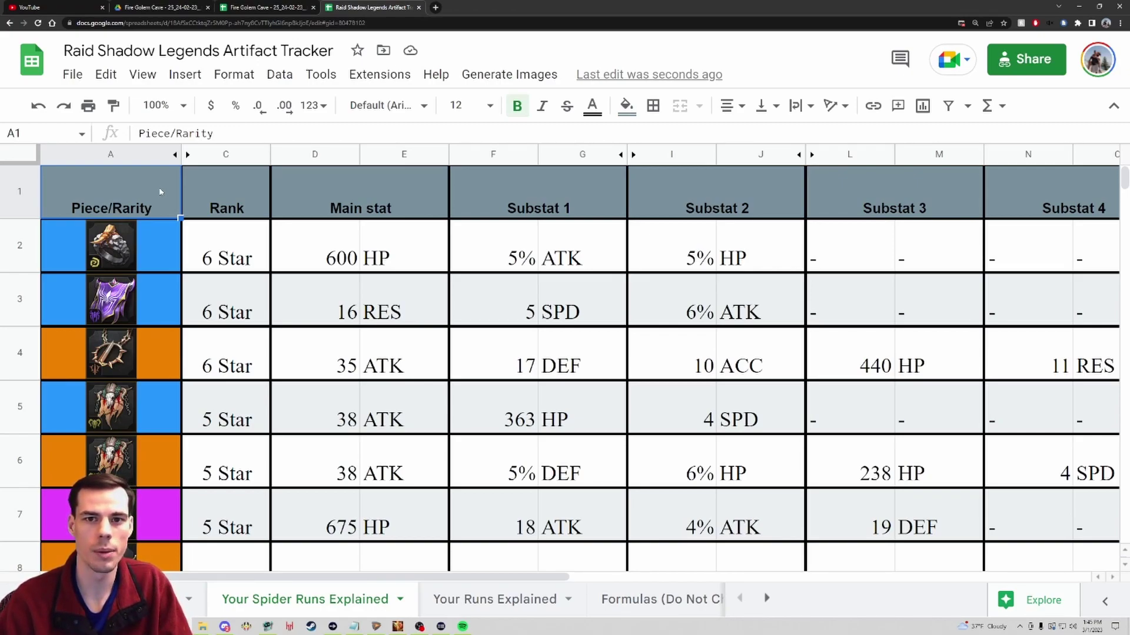
{"action": "key", "text": "ctrl+shift+Page_Up"}
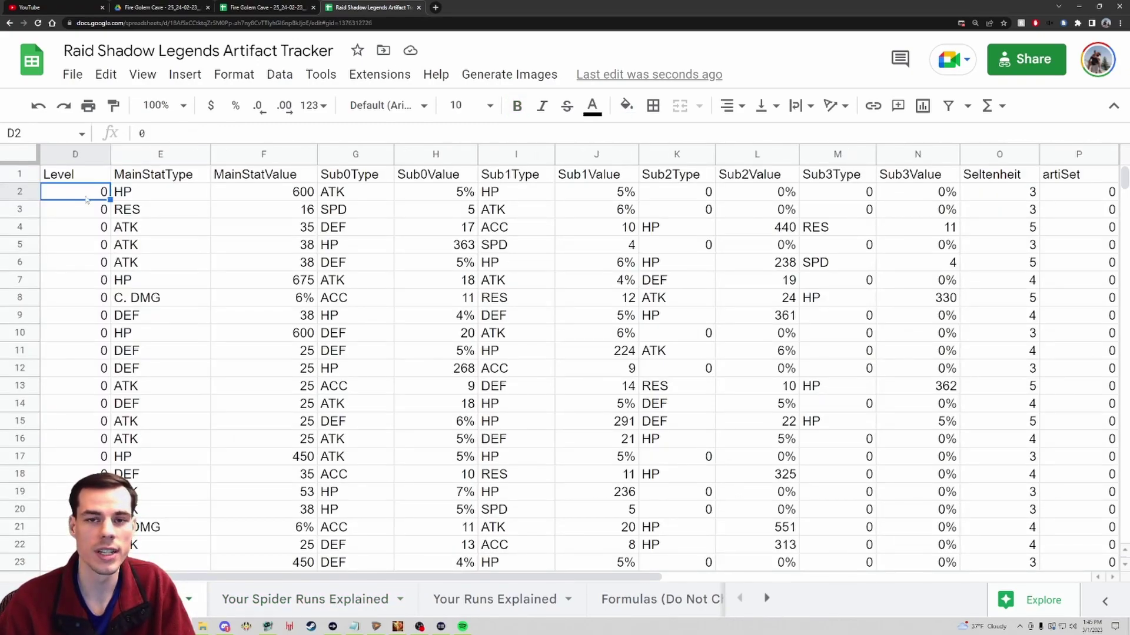